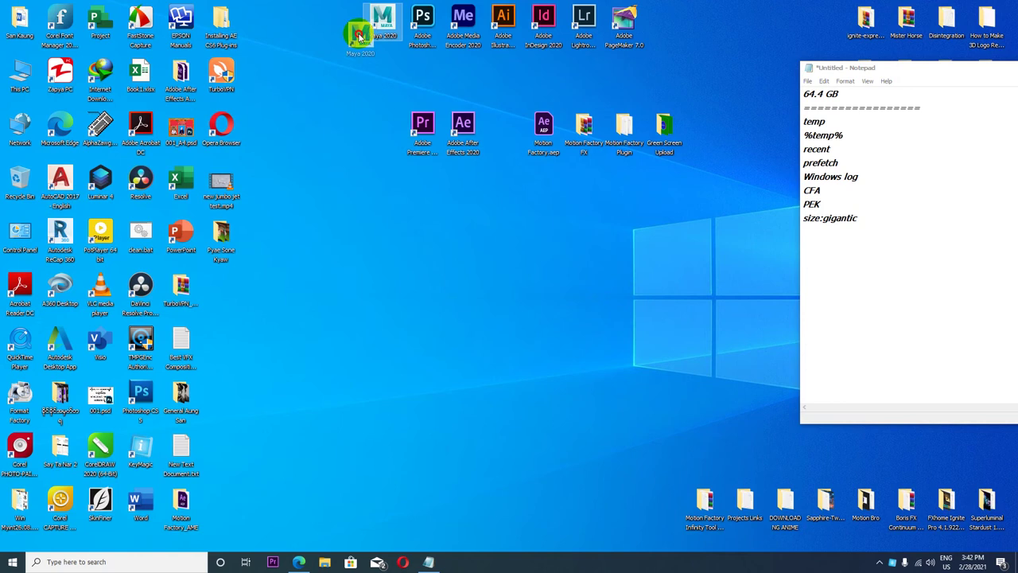
# Line up the Adobe Premiere Pro 2020 and After Effects 2020 shortcuts beside Maya 2020, and move the Notepad window further onto the desktop.
pyautogui.moveTo(427, 151); pyautogui.dragTo(344, 36)
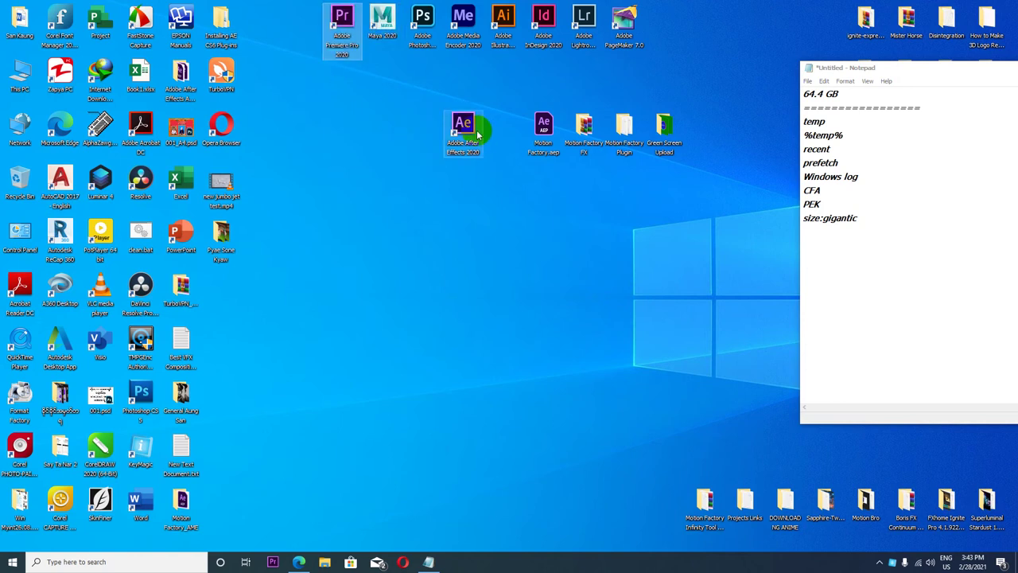
pyautogui.moveTo(466, 130); pyautogui.dragTo(302, 23)
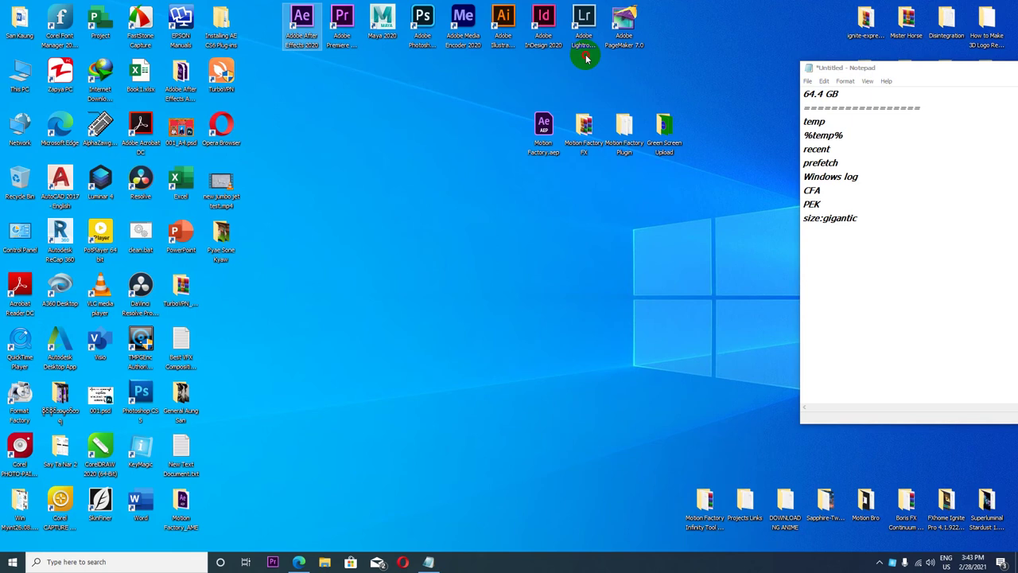
pyautogui.moveTo(586, 58); pyautogui.dragTo(287, 15)
pyautogui.click(344, 117)
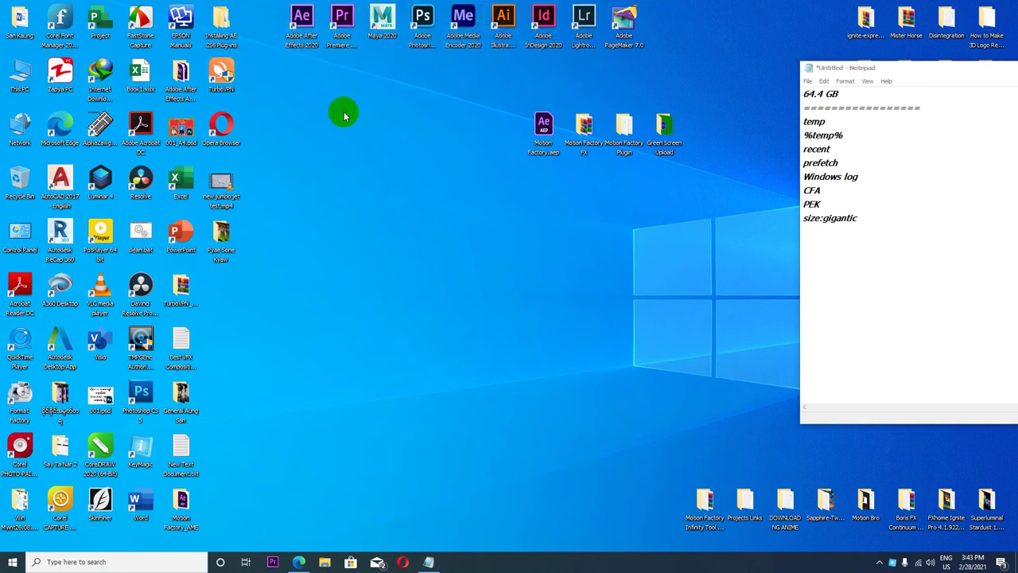
pyautogui.rightClick(318, 124)
pyautogui.click(336, 154)
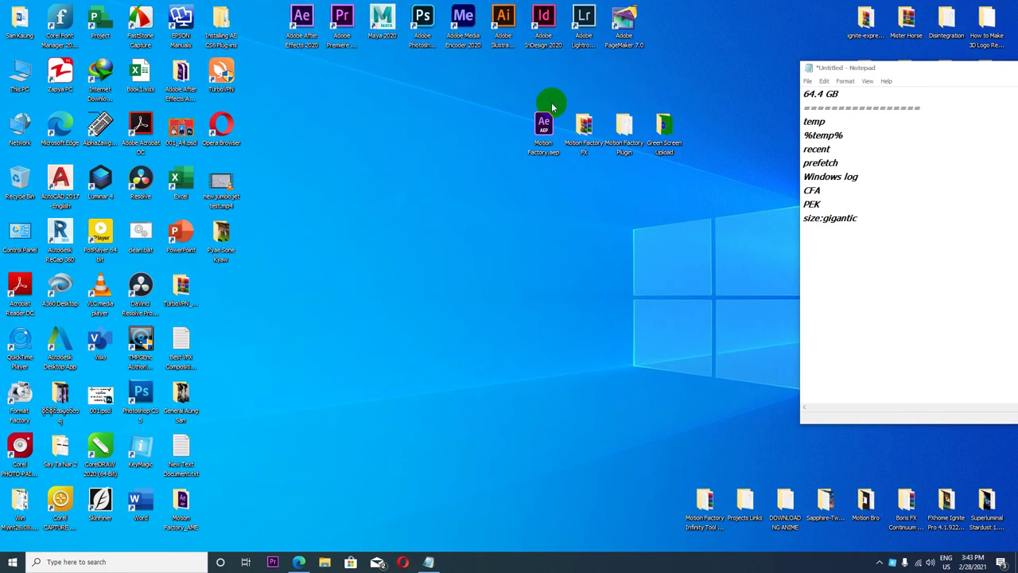
pyautogui.moveTo(862, 68); pyautogui.dragTo(777, 32)
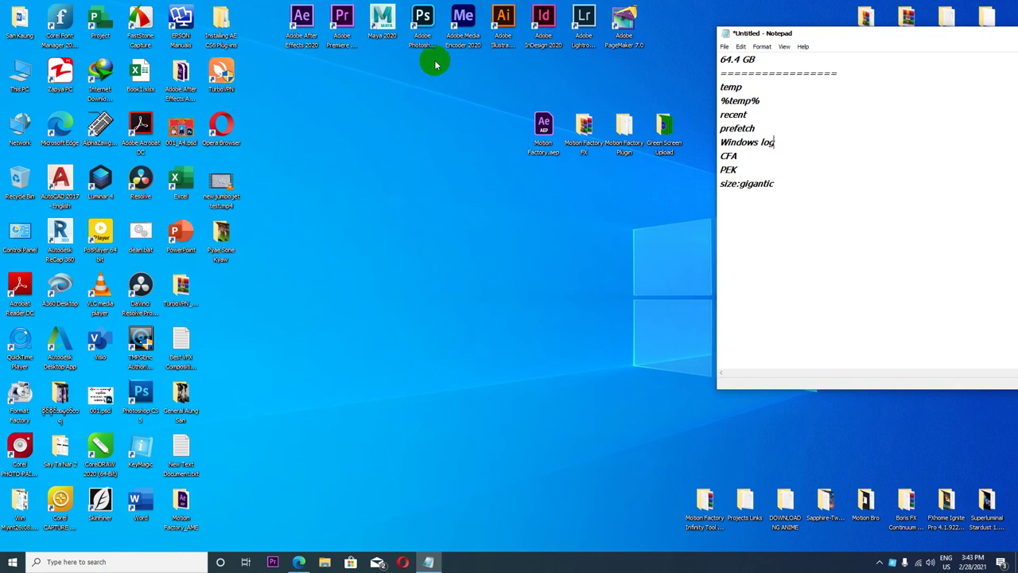
pyautogui.click(340, 24)
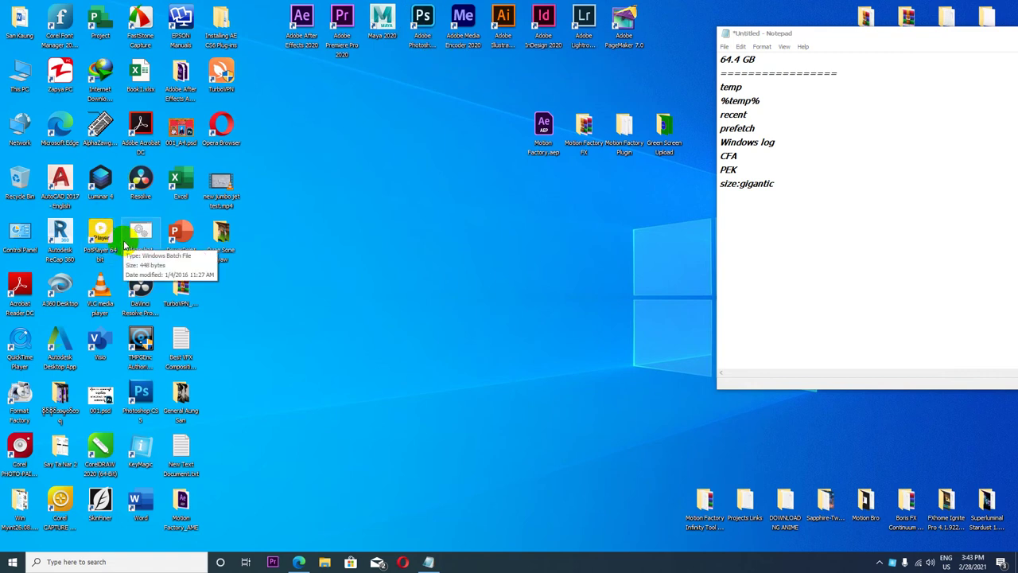
# Check the free space of the WINDOWS (C:) drive in This PC and compare it with the figure in the Notepad notes.
pyautogui.doubleClick(22, 77)
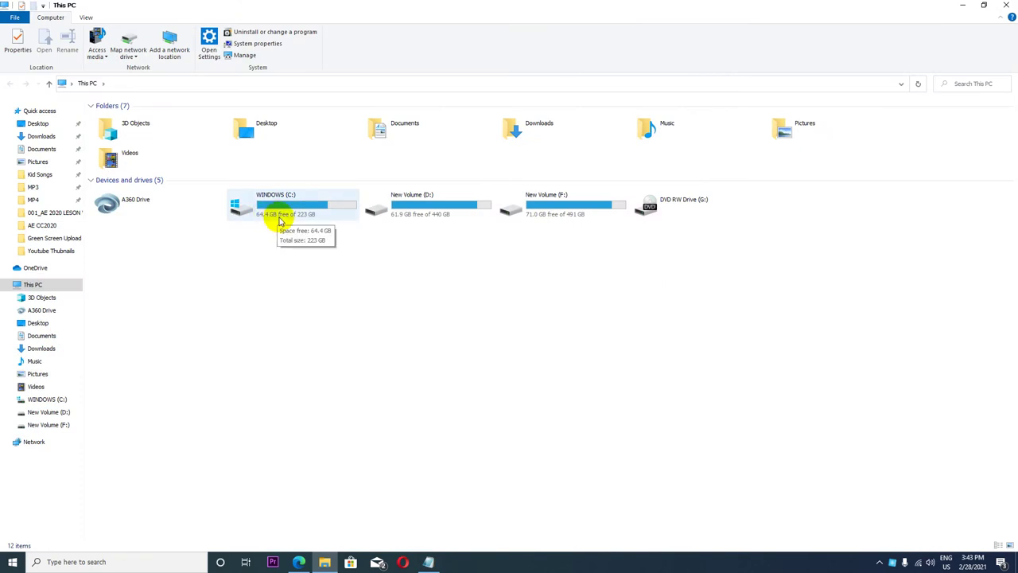
pyautogui.click(1006, 4)
pyautogui.moveTo(771, 59); pyautogui.dragTo(713, 54)
pyautogui.click(767, 57)
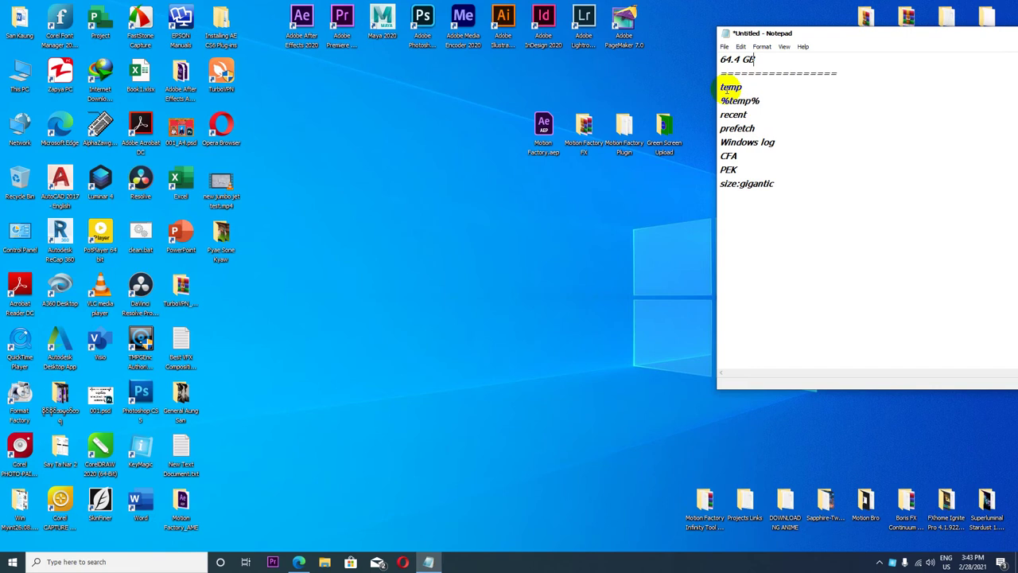
# Insert an empty line directly below the 64.4 GB line in the Notepad notes.
pyautogui.moveTo(719, 86); pyautogui.dragTo(791, 198)
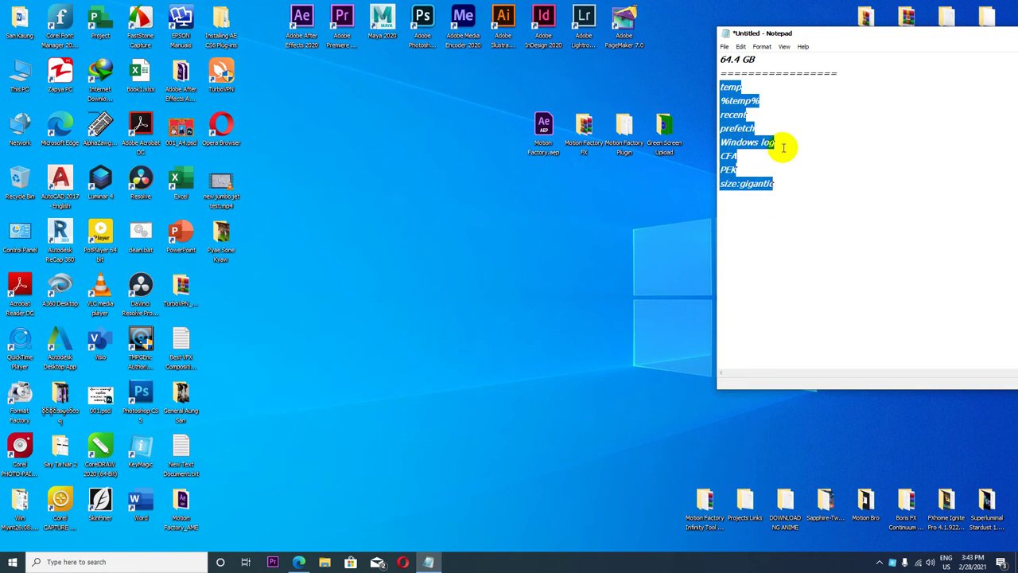
pyautogui.moveTo(783, 57); pyautogui.dragTo(704, 55)
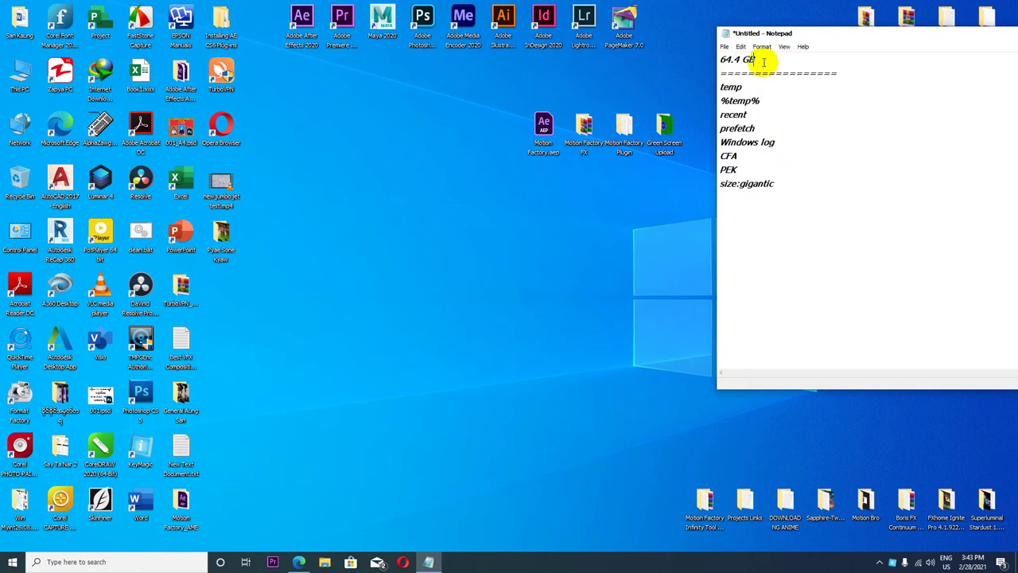
pyautogui.press('Return')
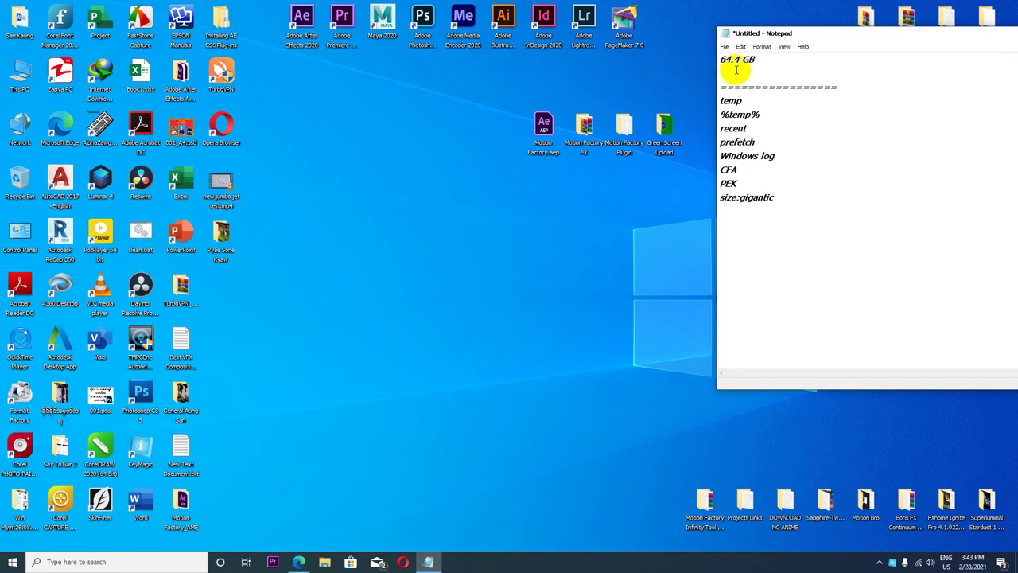
pyautogui.click(141, 237)
pyautogui.moveTo(141, 237)
pyautogui.mouseDown()
pyautogui.moveTo(209, 227)
pyautogui.moveTo(344, 277)
pyautogui.mouseUp()
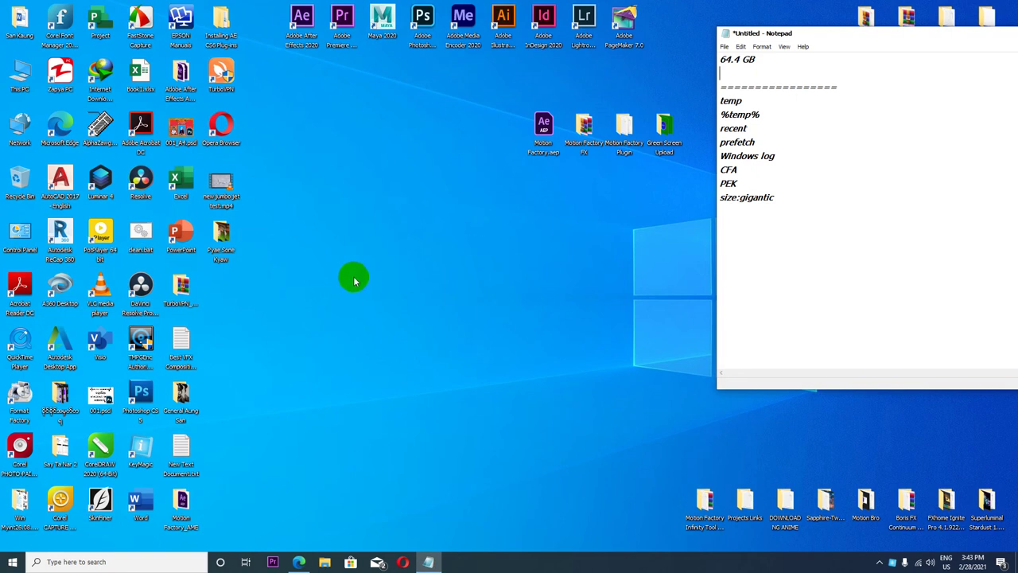
# Copy the command temp from the Notepad notes and run it from the Run dialog to open the Windows Temp folder.
pyautogui.press('super+r')
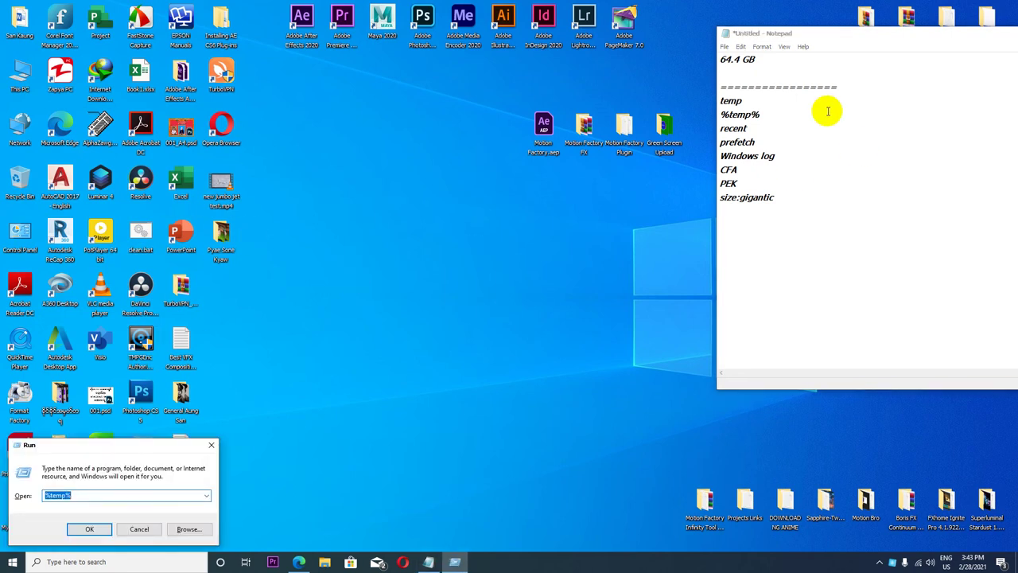
pyautogui.doubleClick(731, 101)
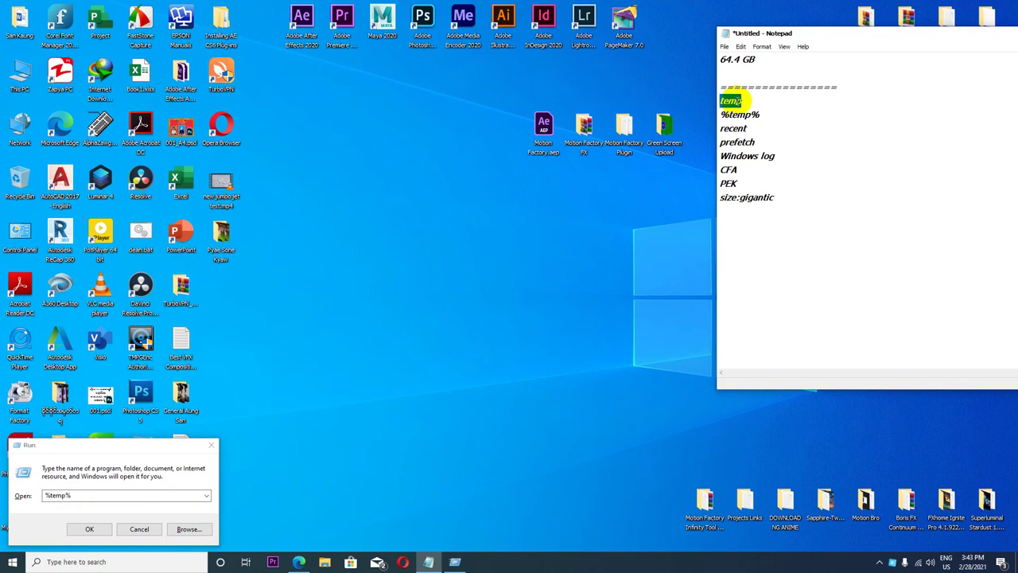
pyautogui.hotkey('ctrl', 'c')
pyautogui.click(24, 444)
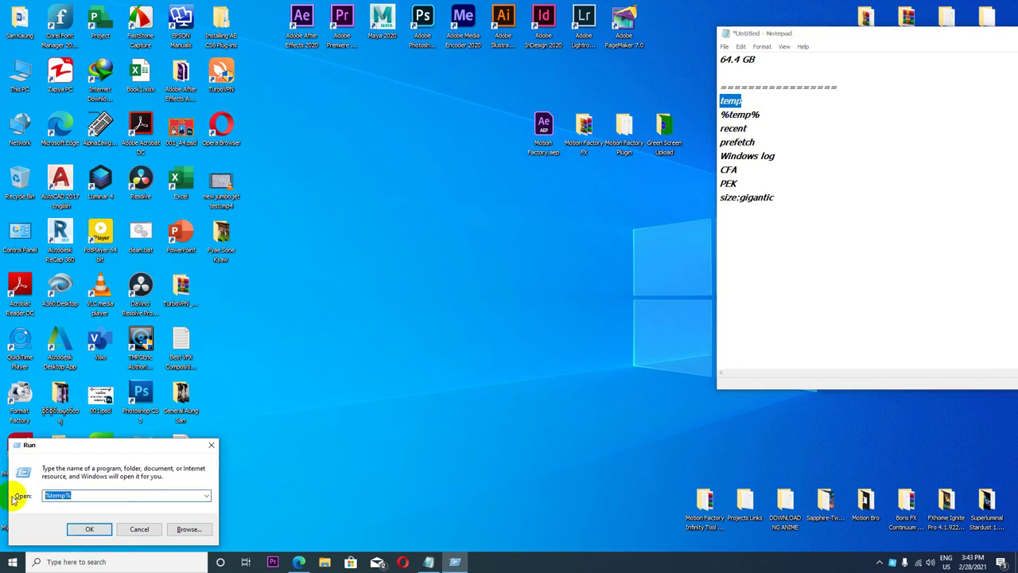
pyautogui.hotkey('ctrl', 'v')
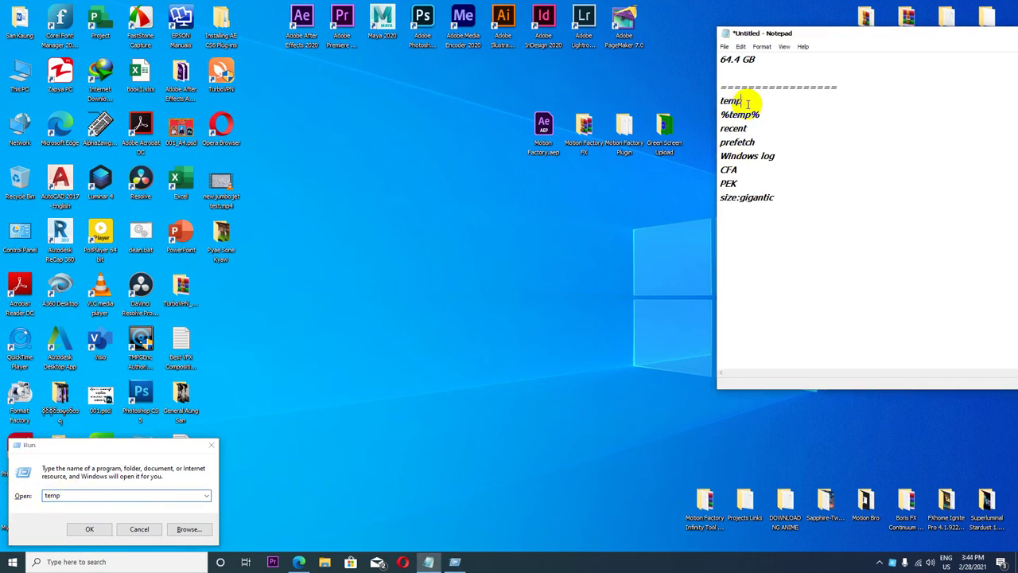
pyautogui.moveTo(742, 101); pyautogui.dragTo(668, 94)
pyautogui.moveTo(62, 491); pyautogui.dragTo(23, 495)
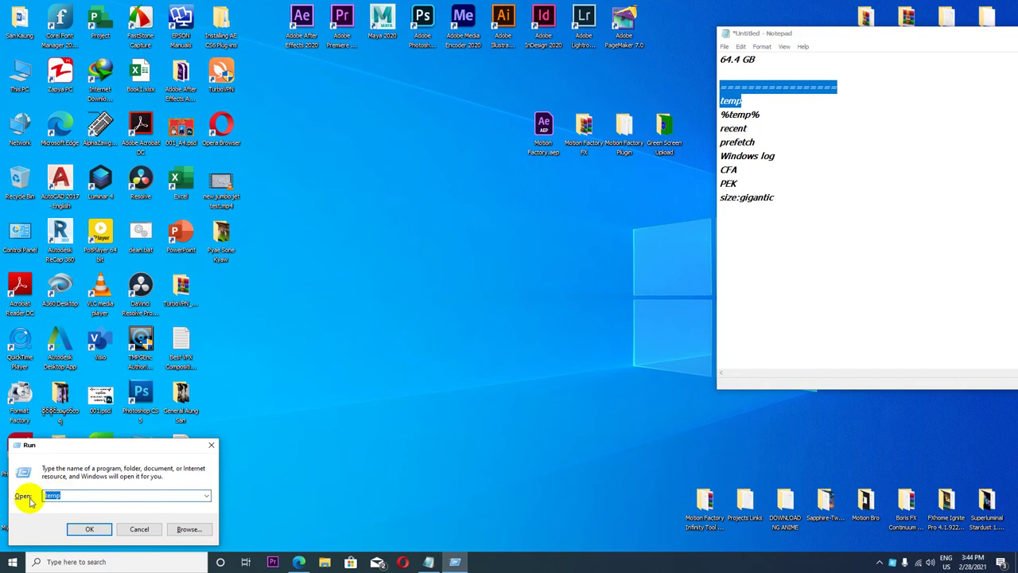
pyautogui.click(89, 529)
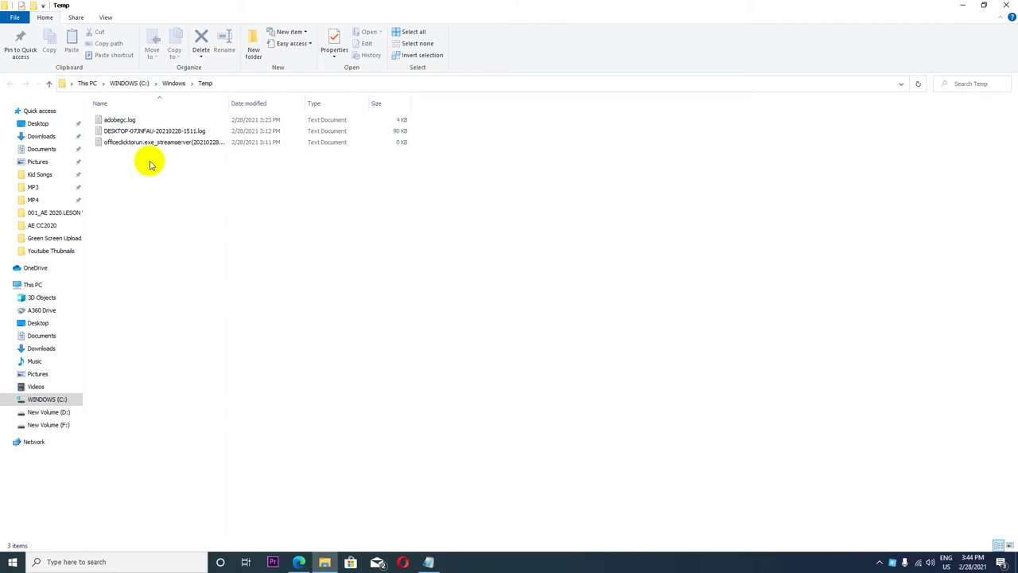
# Delete all files in the Windows Temp folder, skipping every file in use, and close the folder.
pyautogui.moveTo(121, 177); pyautogui.dragTo(167, 127)
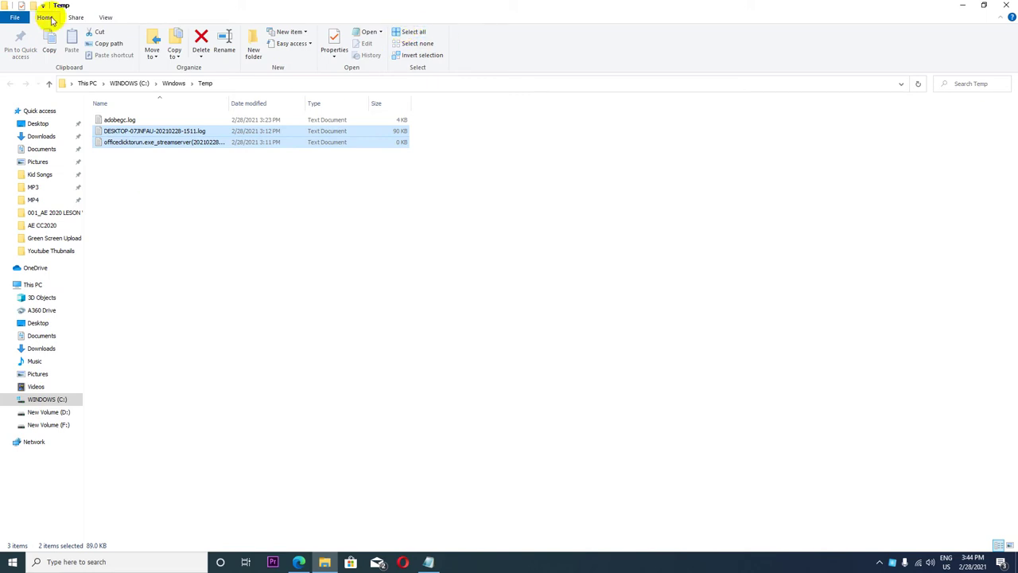
pyautogui.click(409, 31)
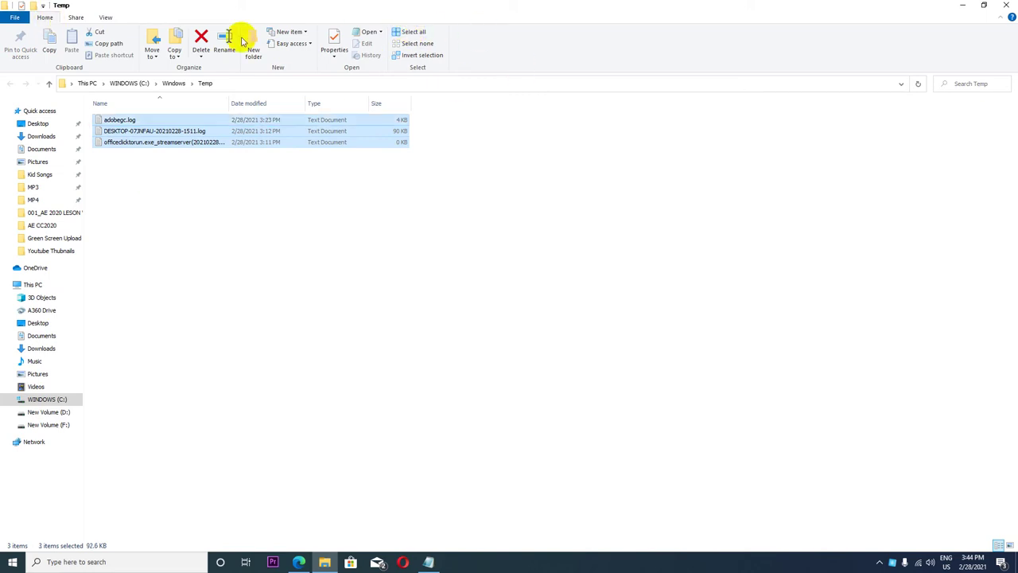
pyautogui.click(200, 38)
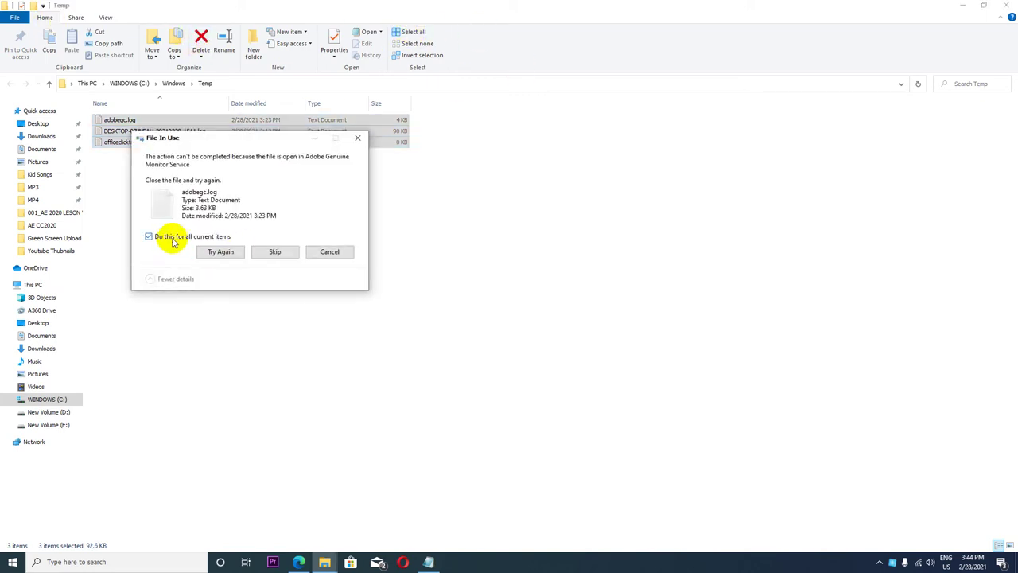
pyautogui.click(273, 253)
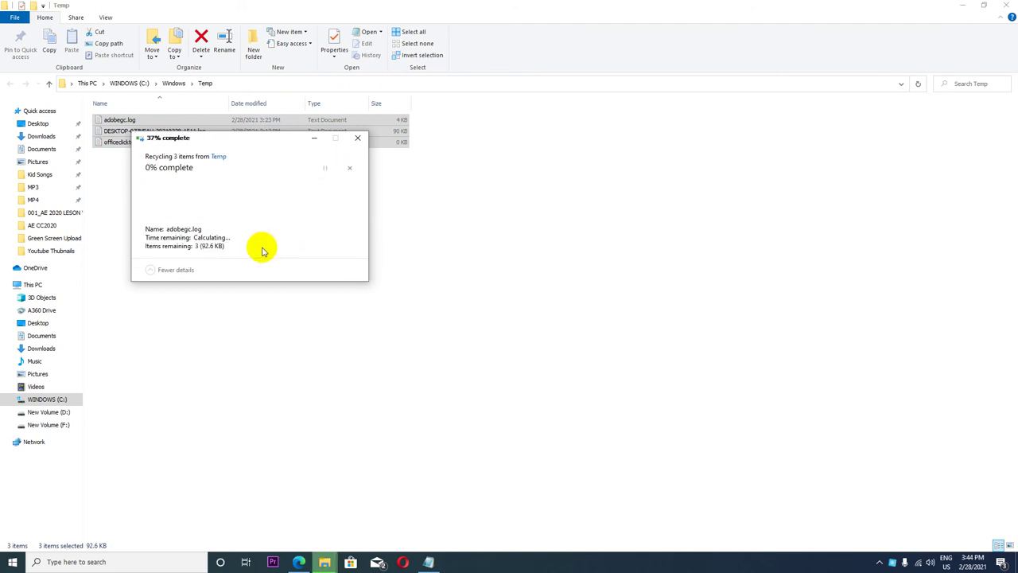
pyautogui.click(1006, 5)
# Copy the command %temp% from the Notepad notes and run it from the Run dialog to open the user's local Temp folder.
pyautogui.moveTo(760, 114); pyautogui.dragTo(728, 113)
pyautogui.rightClick(744, 116)
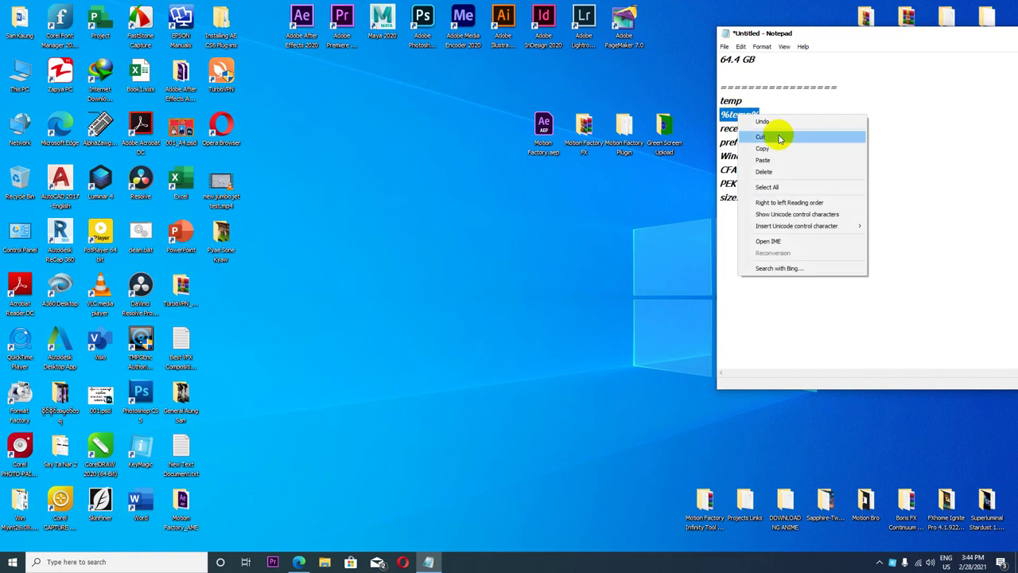
pyautogui.click(768, 148)
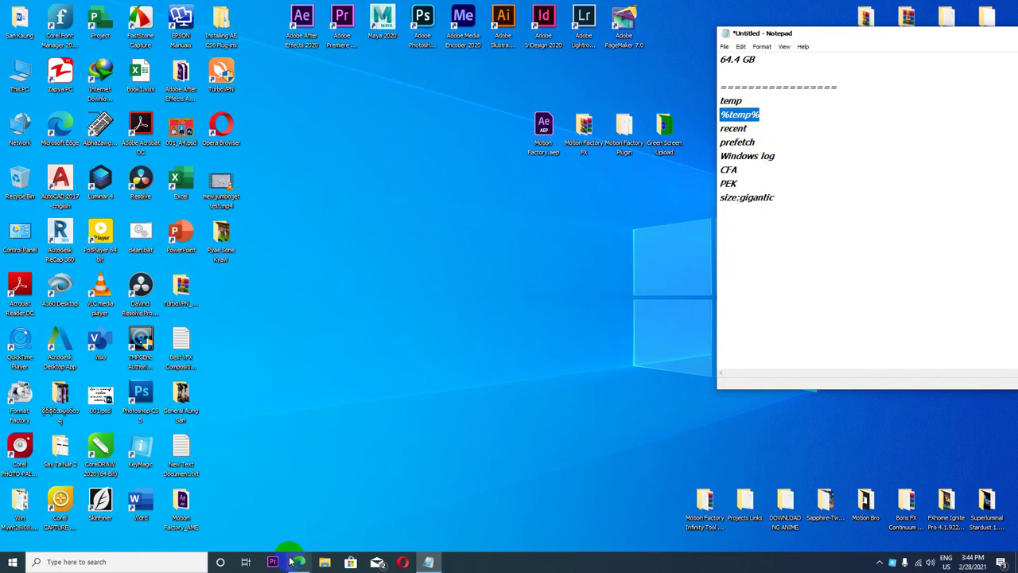
pyautogui.press('super+r')
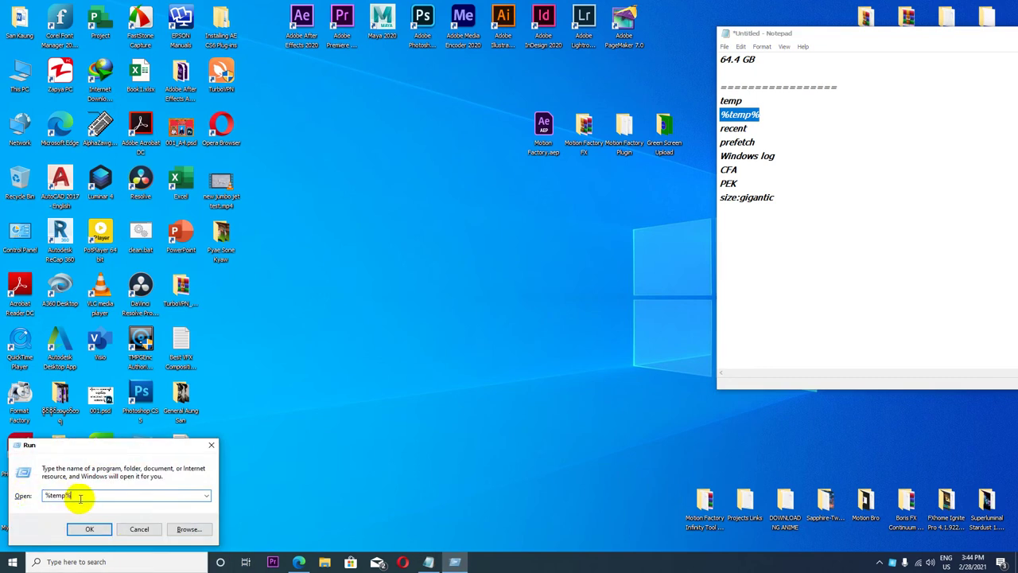
pyautogui.click(87, 529)
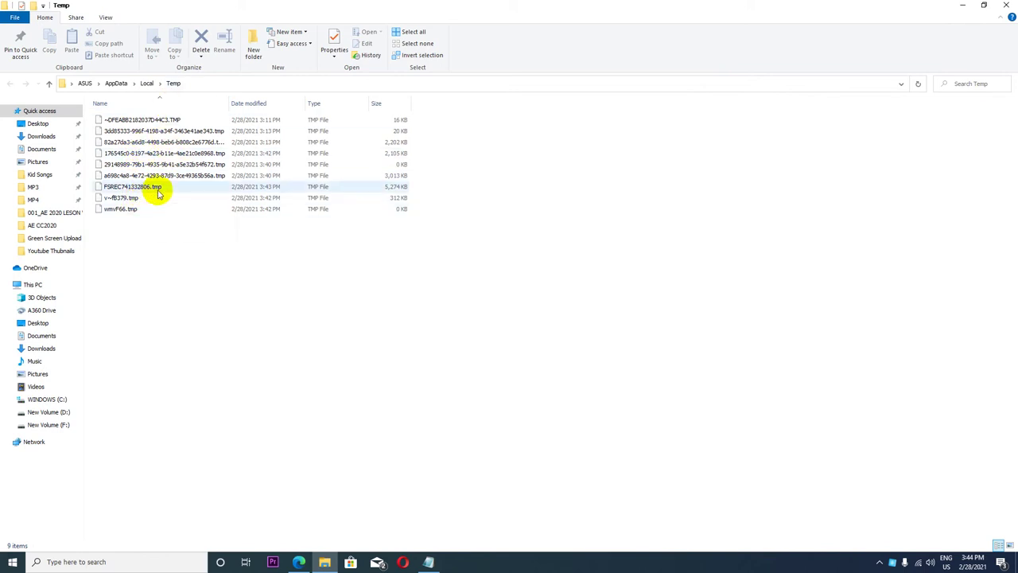
# Delete all files in the local AppData Temp folder, skipping all current items that are in use, and close the folder.
pyautogui.click(412, 34)
pyautogui.click(200, 40)
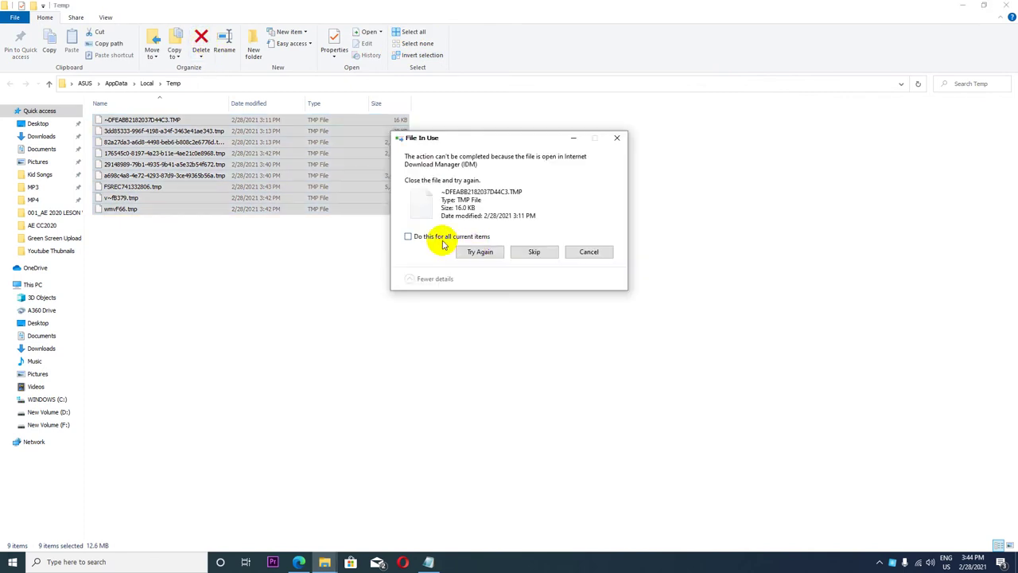
pyautogui.click(437, 237)
pyautogui.click(525, 252)
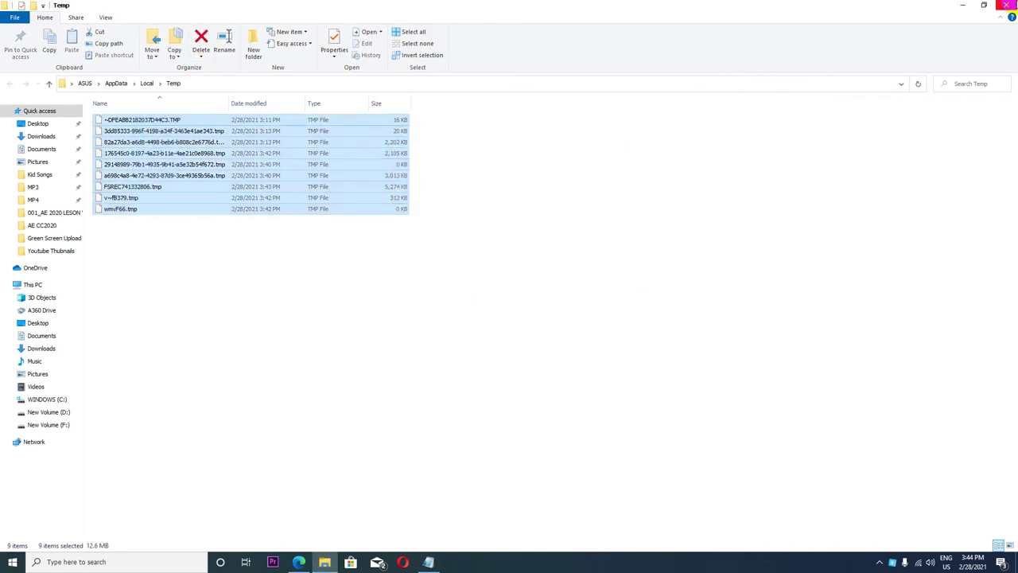
pyautogui.click(1006, 6)
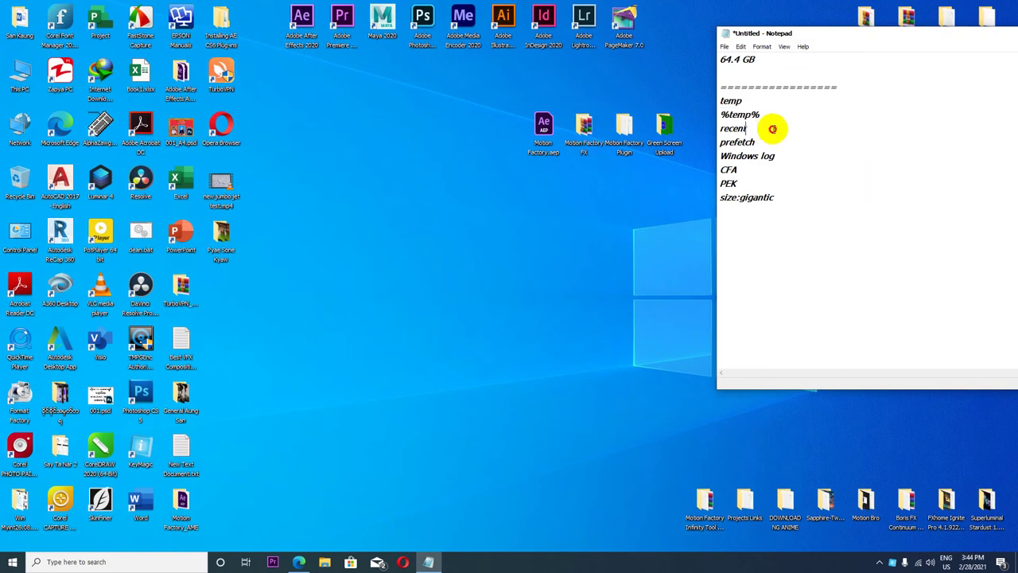
# Copy the command recent from the Notepad notes and run it from the Run dialog to open the Recent folder.
pyautogui.moveTo(773, 128); pyautogui.dragTo(714, 127)
pyautogui.rightClick(734, 128)
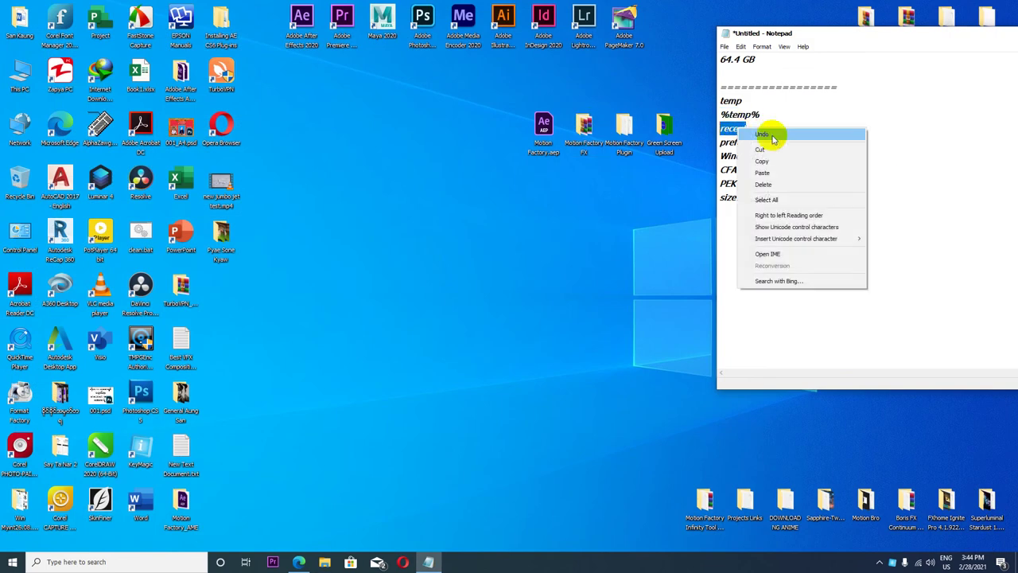
pyautogui.click(781, 161)
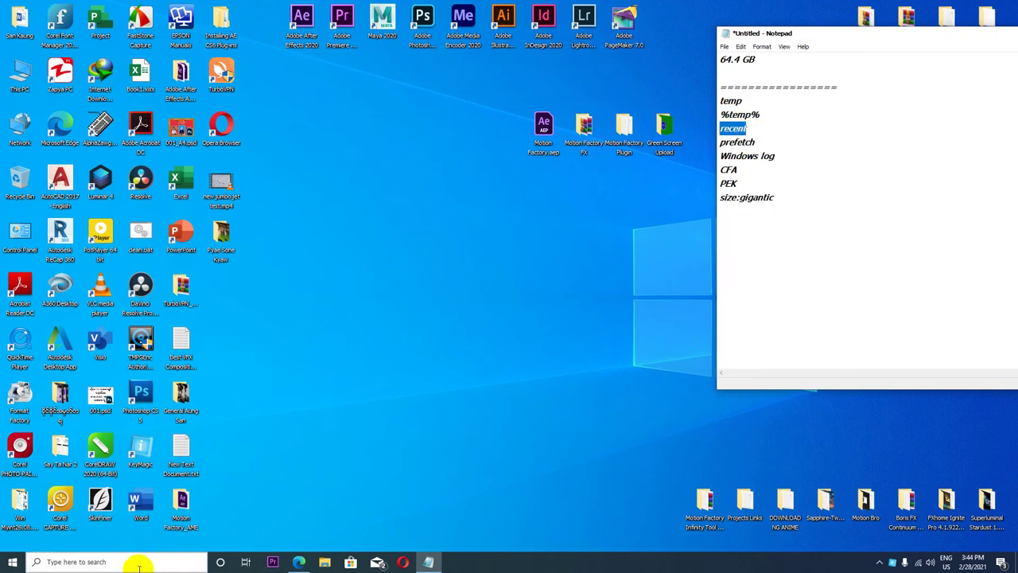
pyautogui.press('super+r')
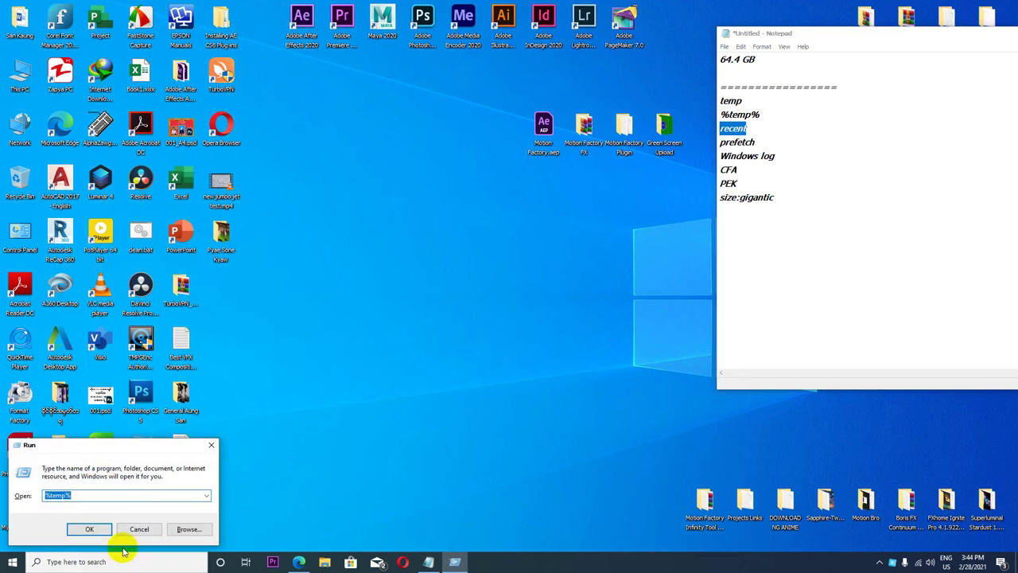
pyautogui.rightClick(78, 496)
pyautogui.click(111, 398)
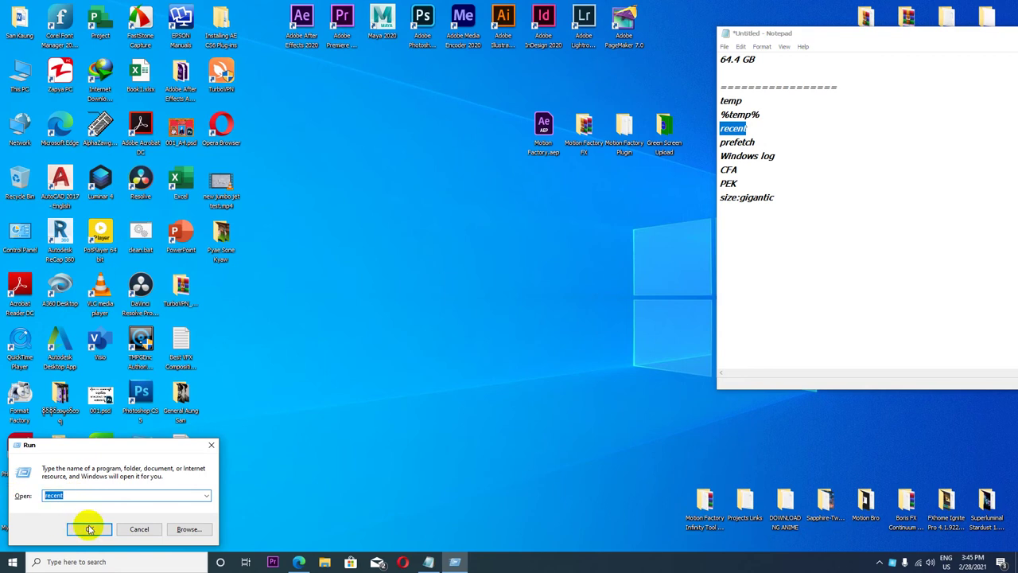
pyautogui.click(87, 528)
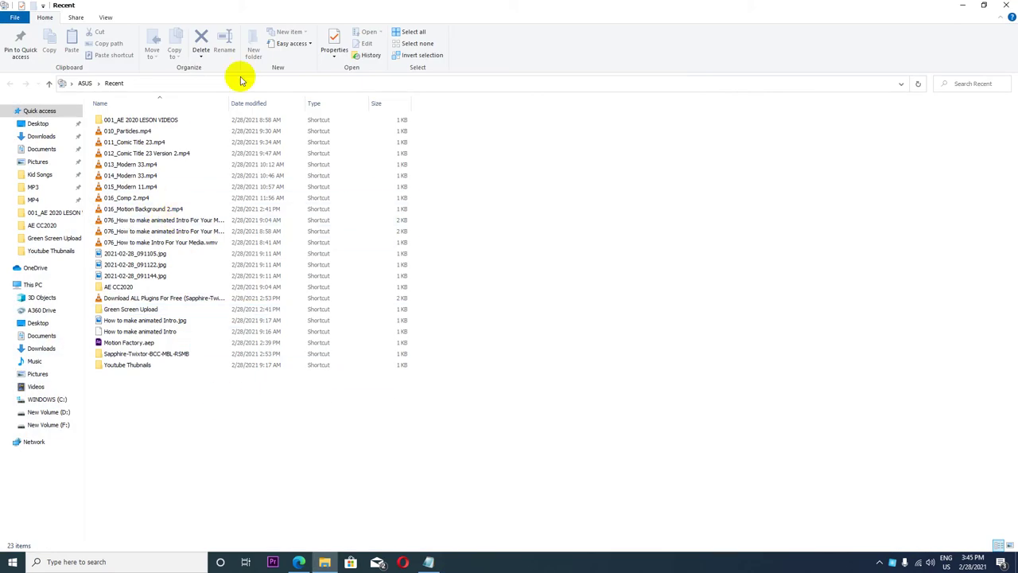
# Delete all shortcuts in the Recent folder and close the folder.
pyautogui.click(413, 33)
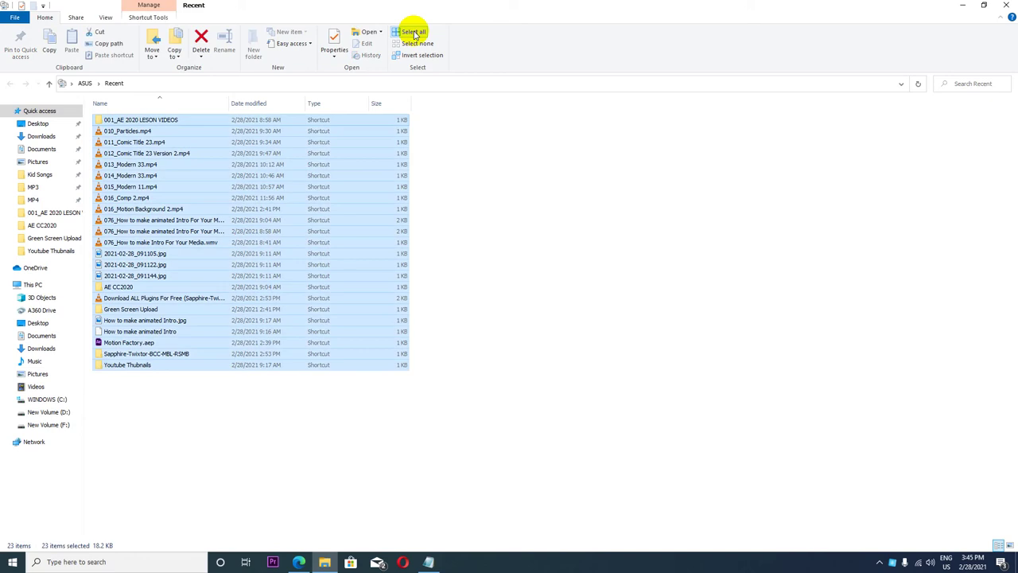
pyautogui.click(202, 35)
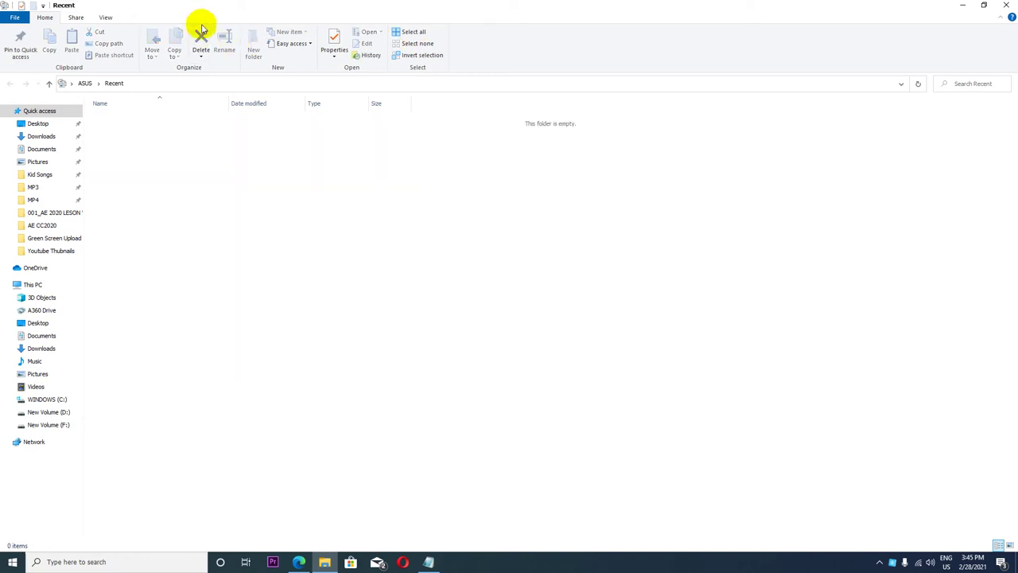
pyautogui.click(1009, 5)
# Copy the command prefetch from the Notepad notes, run it from the Run dialog, and grant permanent access to the Prefetch folder.
pyautogui.moveTo(780, 141); pyautogui.dragTo(704, 141)
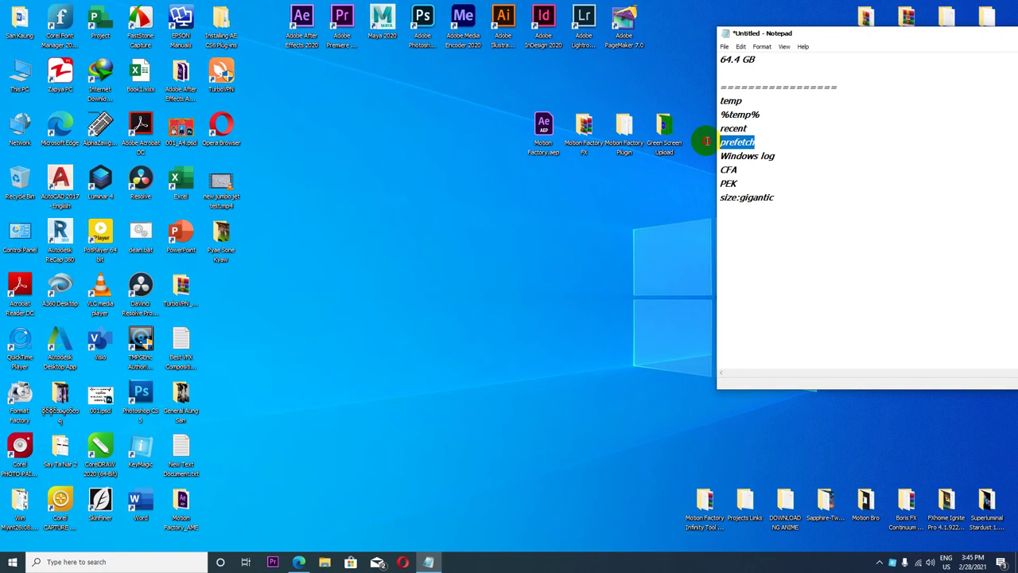
pyautogui.rightClick(742, 140)
pyautogui.click(767, 175)
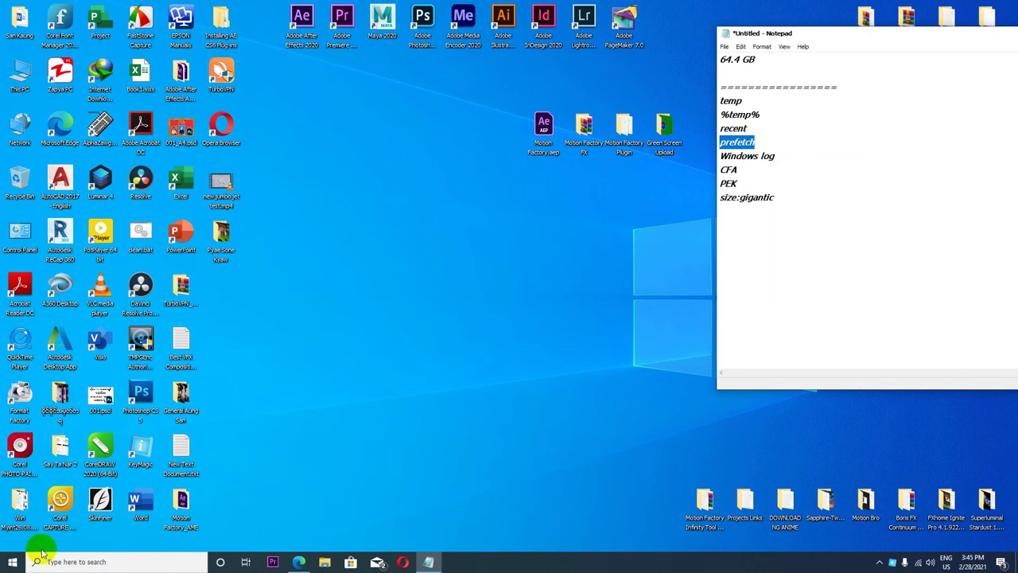
pyautogui.press('super+r')
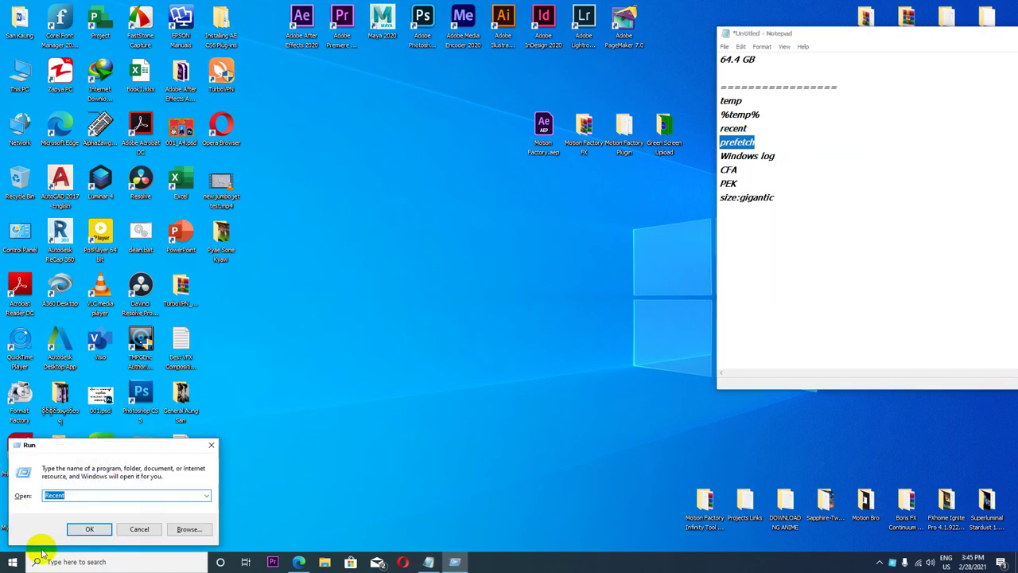
pyautogui.rightClick(76, 495)
pyautogui.click(101, 398)
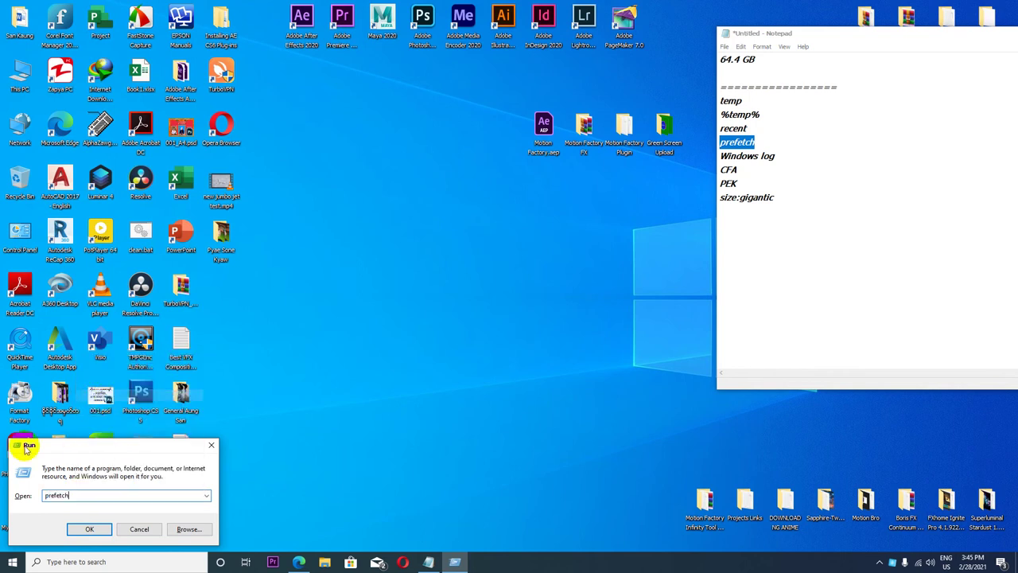
pyautogui.click(91, 528)
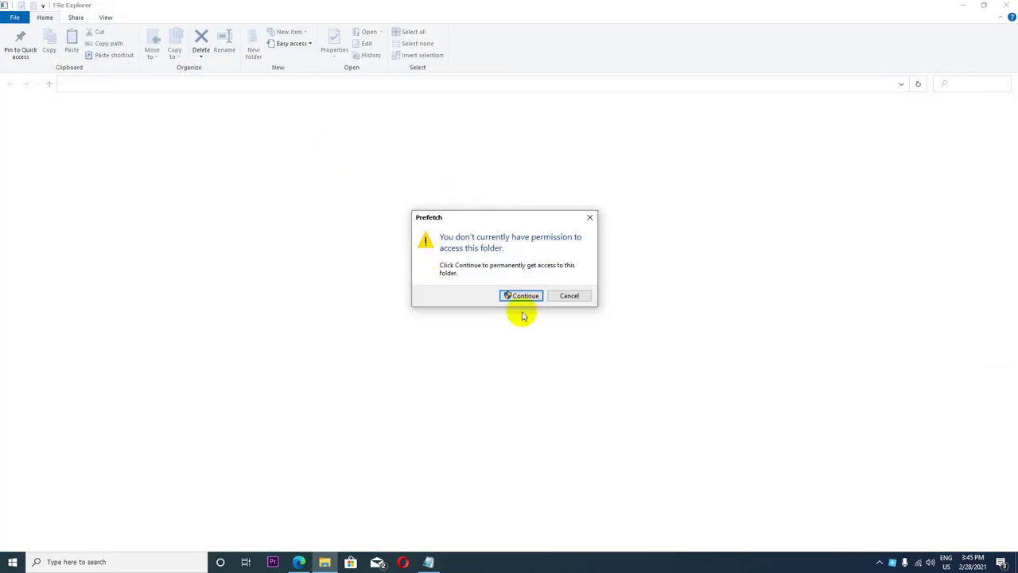
pyautogui.click(525, 296)
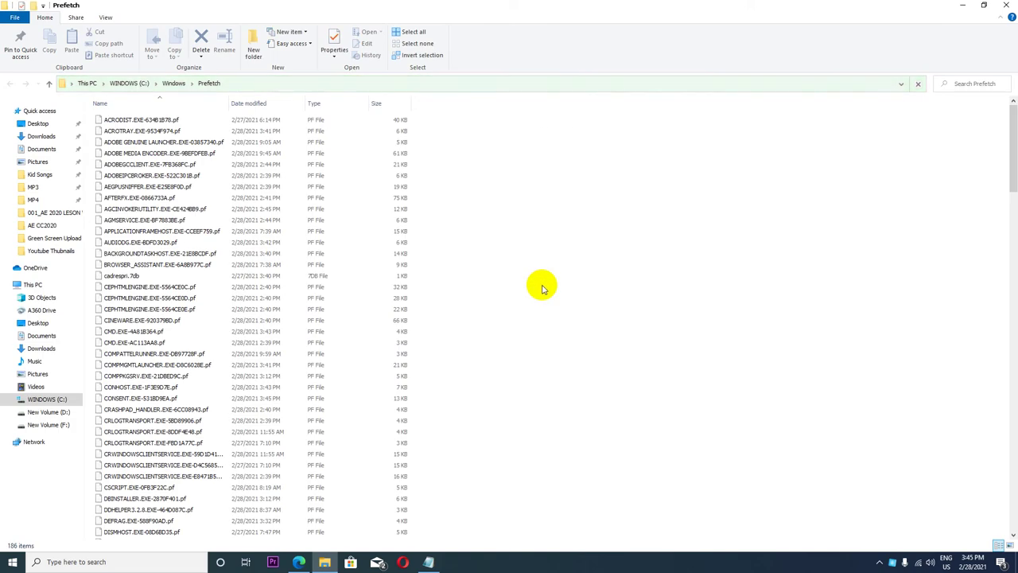
# Delete all files in the Windows Prefetch folder, skipping files in use, and close the folder.
pyautogui.click(415, 32)
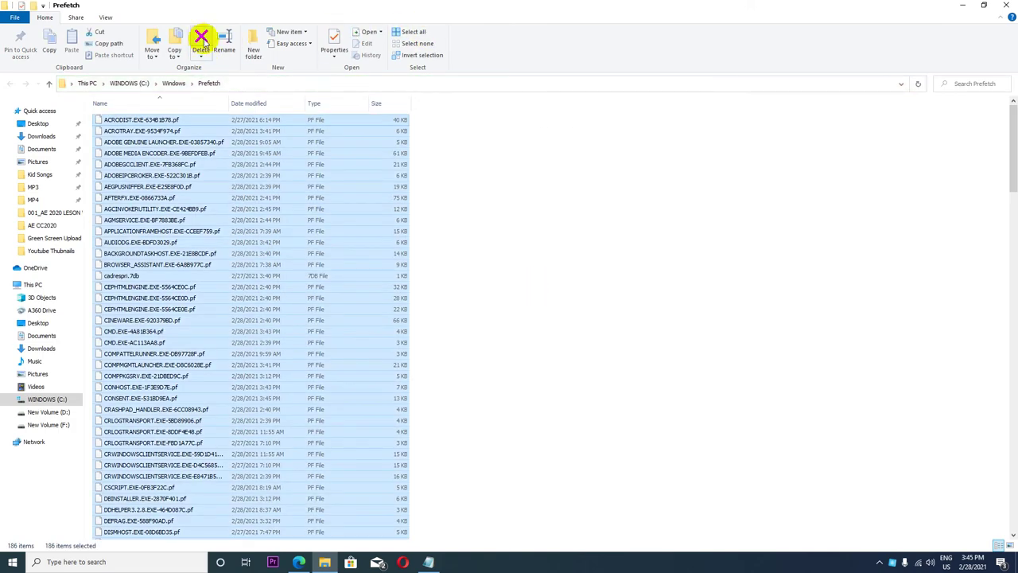
pyautogui.click(200, 37)
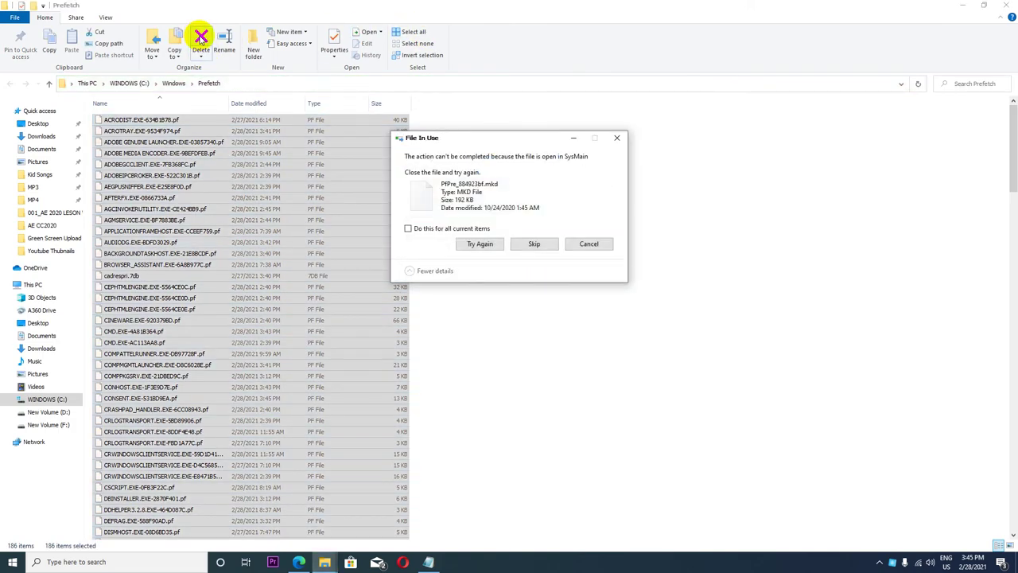
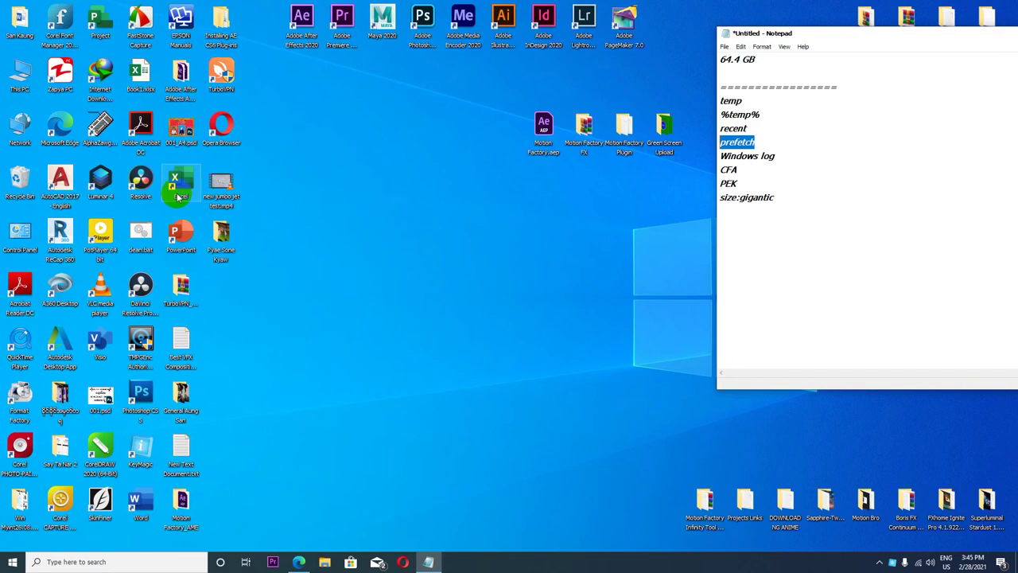
# Following the Windows log entry in the notes, open Computer Management for This PC and expand the Windows Logs under Event Viewer.
pyautogui.keyDown('shift'); pyautogui.click(777, 156); pyautogui.keyUp('shift')
pyautogui.click(772, 156)
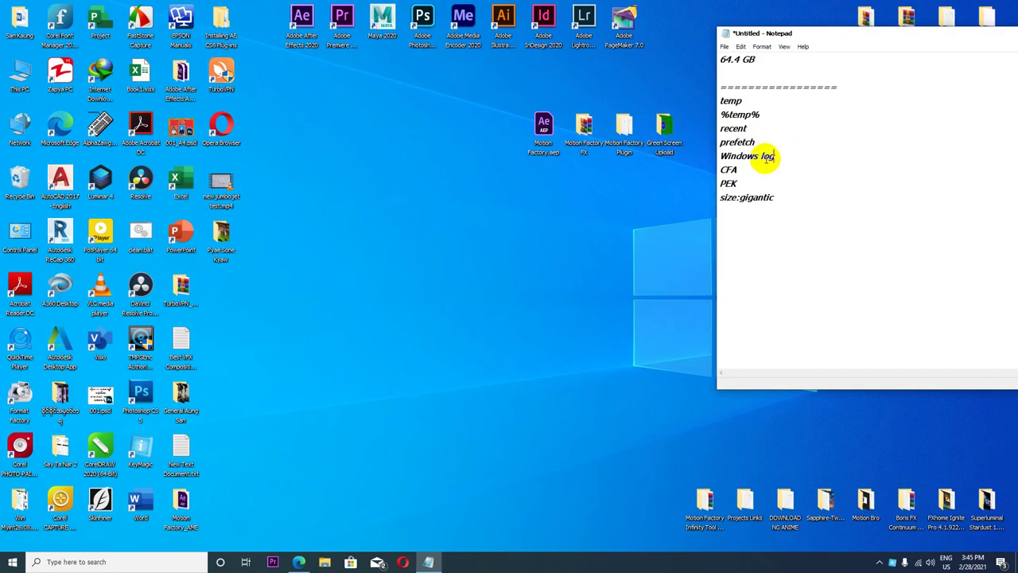
pyautogui.rightClick(23, 75)
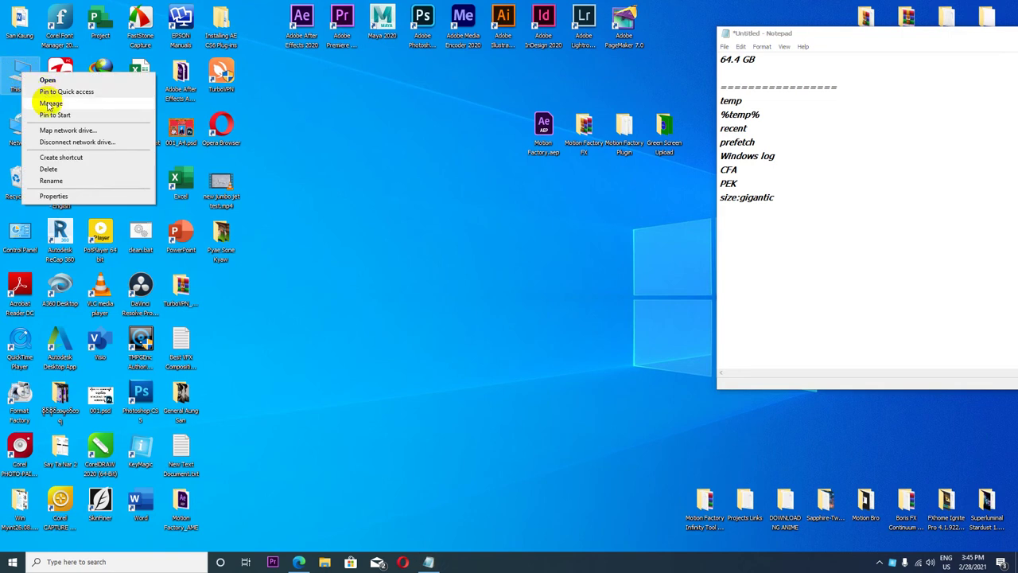
pyautogui.click(48, 104)
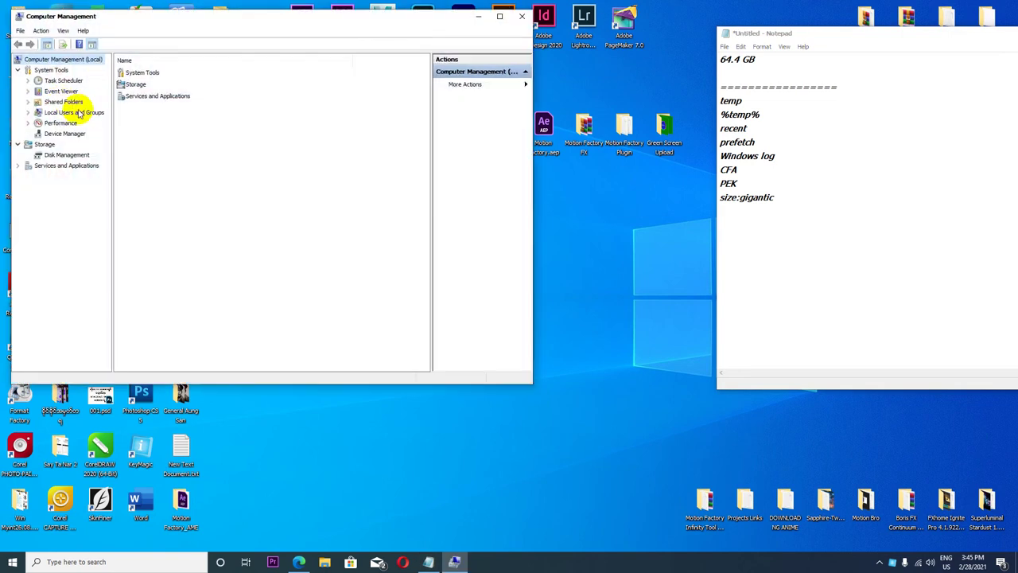
pyautogui.click(28, 92)
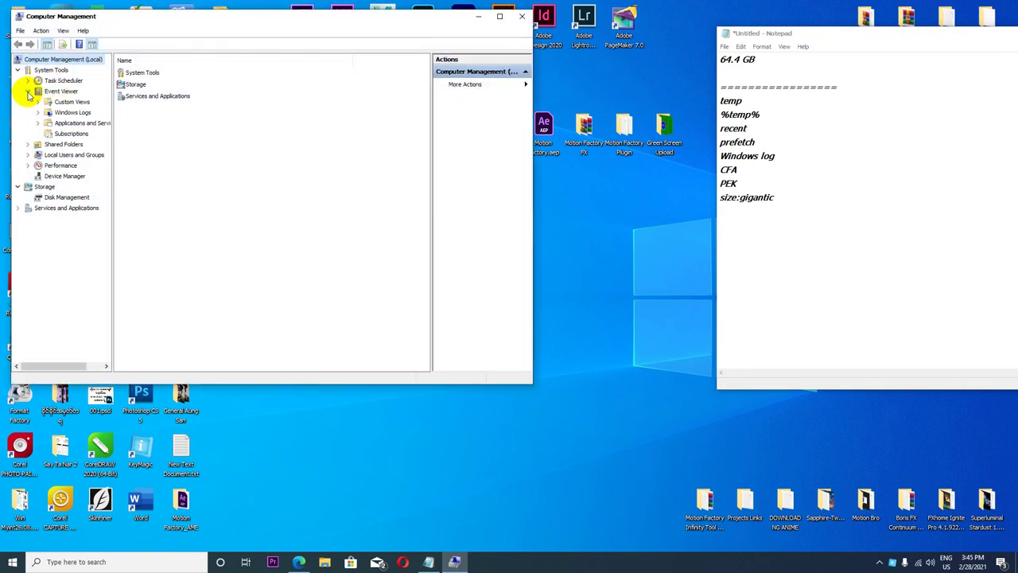
pyautogui.click(39, 113)
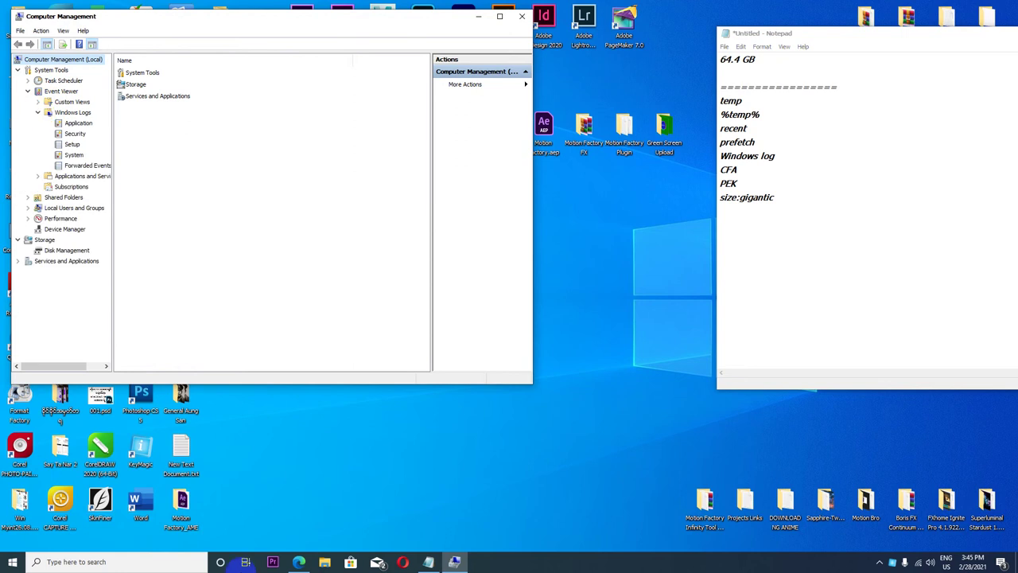
# Clear the Application log under Windows Logs without saving its contents.
pyautogui.click(76, 124)
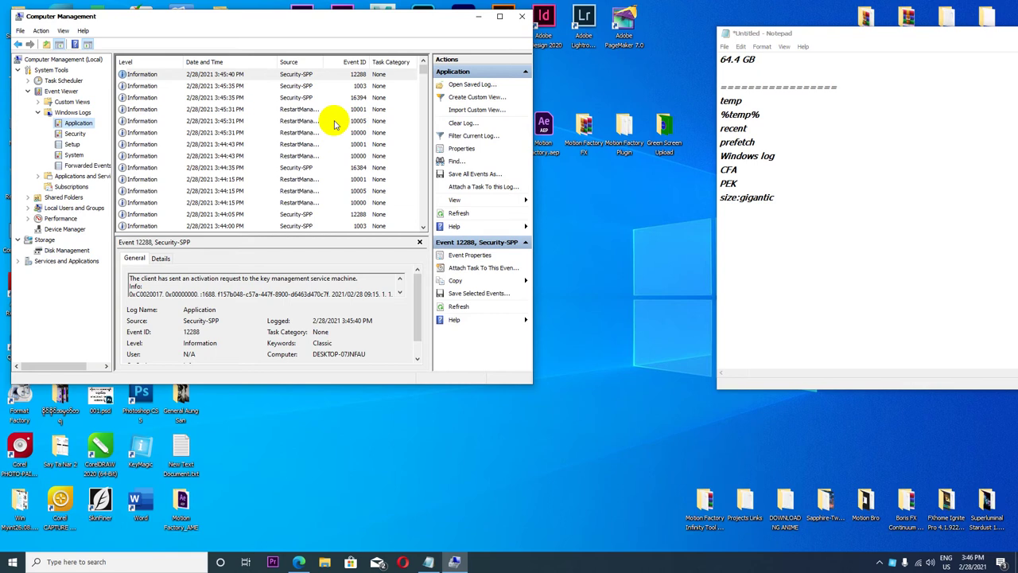
pyautogui.click(468, 122)
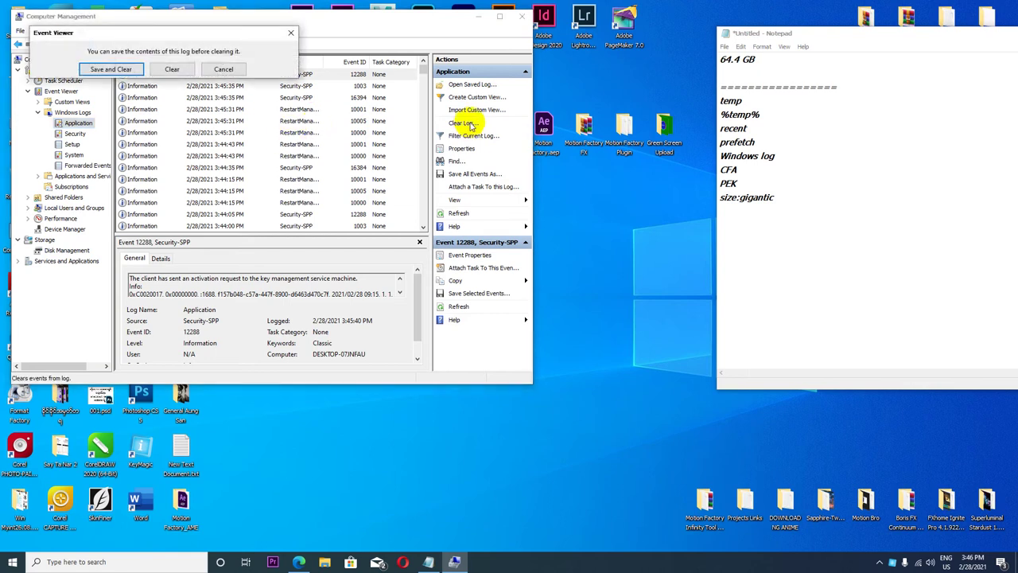
pyautogui.click(175, 70)
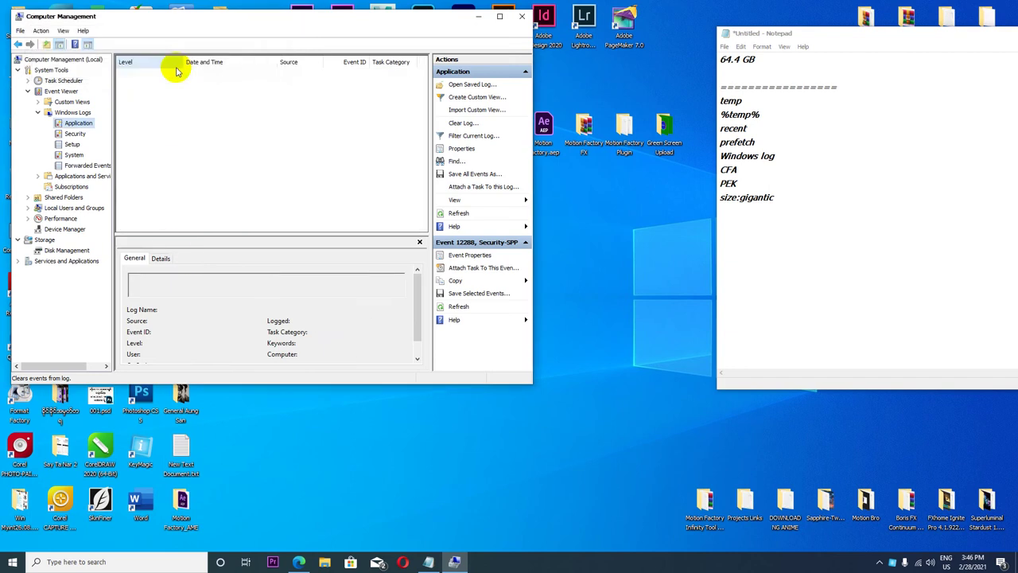
# Clear the Security, Setup and System logs without saving their contents.
pyautogui.click(73, 134)
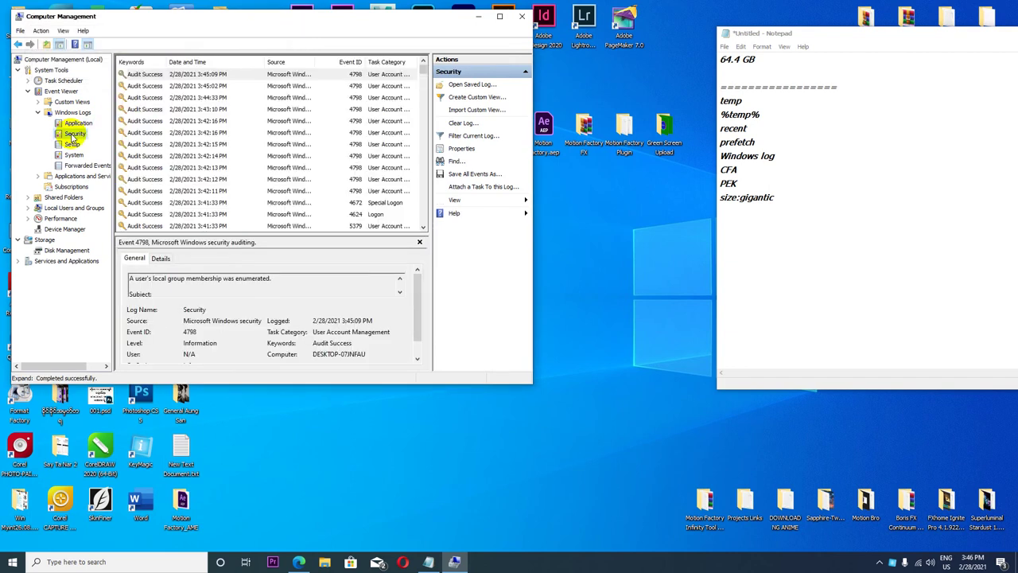
pyautogui.click(459, 124)
pyautogui.click(182, 81)
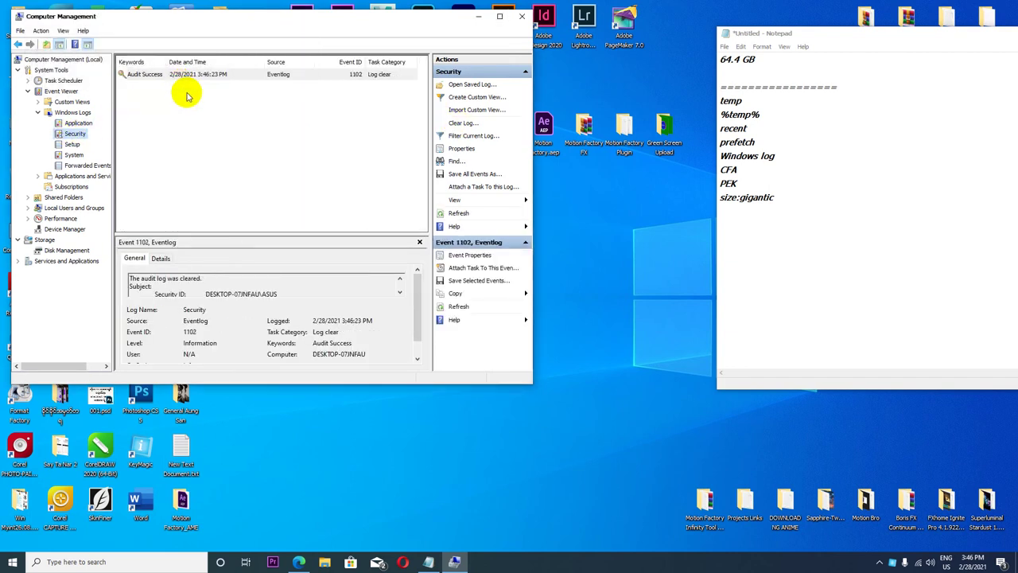
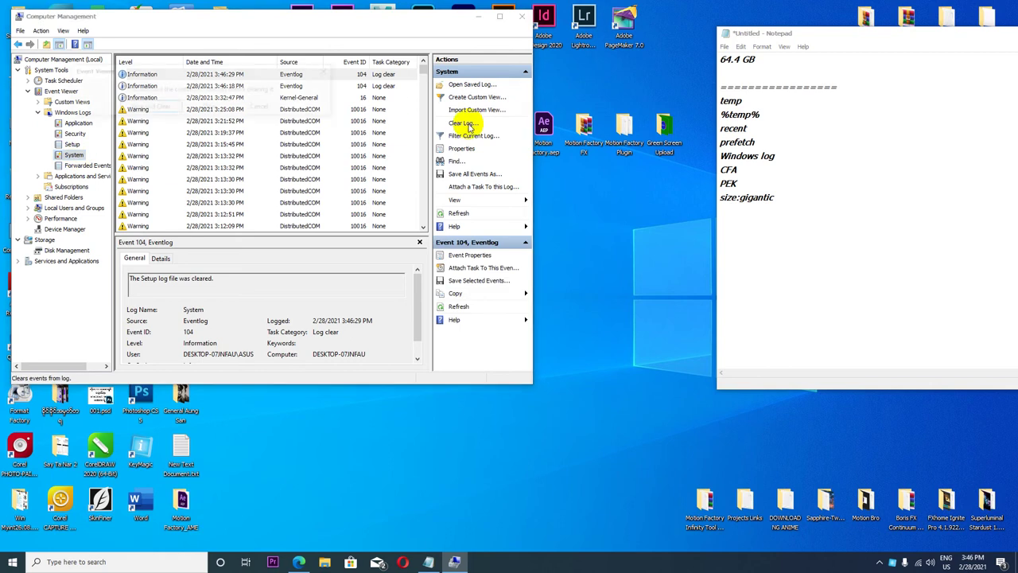
pyautogui.click(463, 123)
pyautogui.click(208, 106)
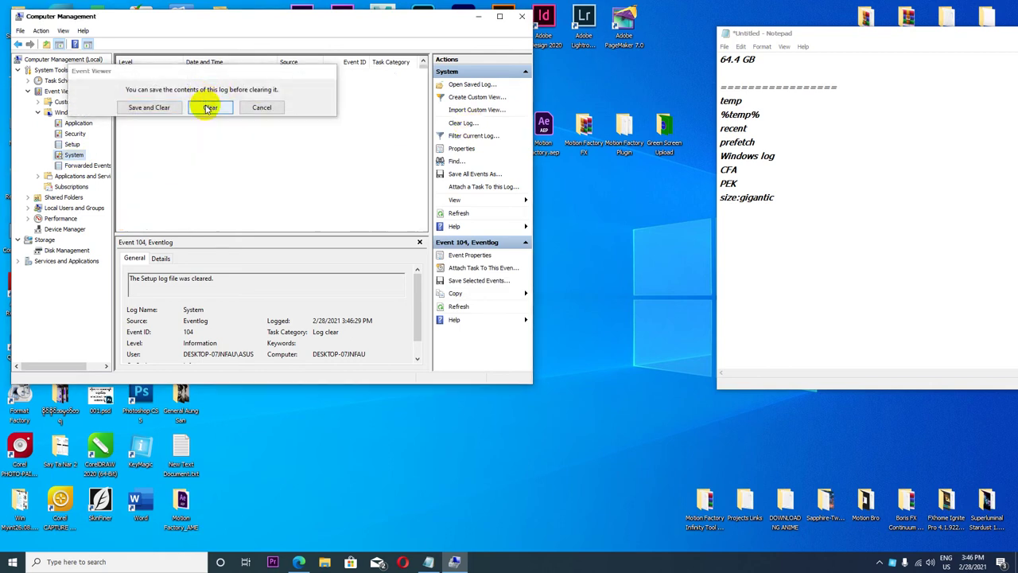
# Check each Windows log from Application to Forwarded Events for remaining entries and close Computer Management.
pyautogui.click(81, 167)
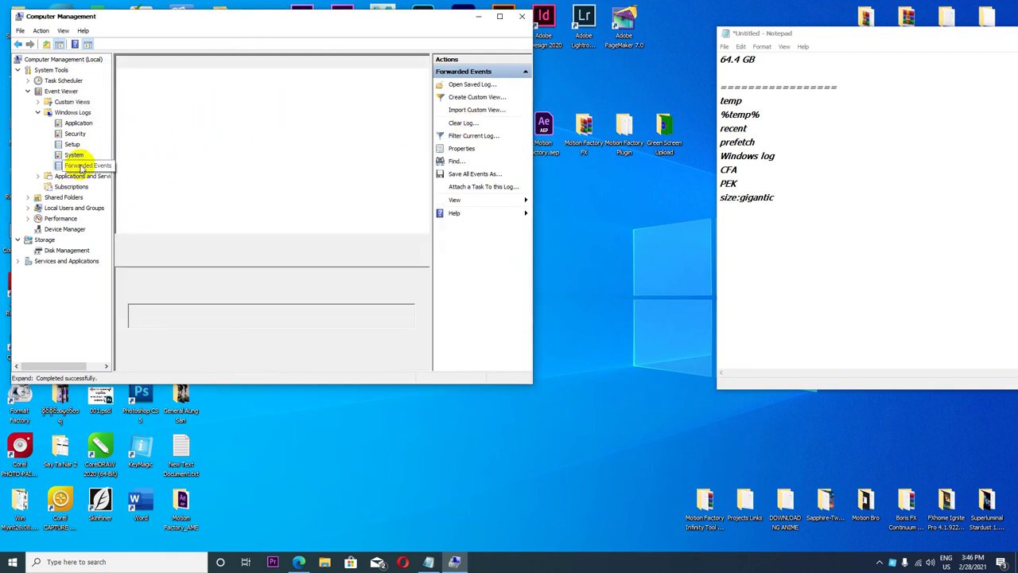
pyautogui.click(78, 124)
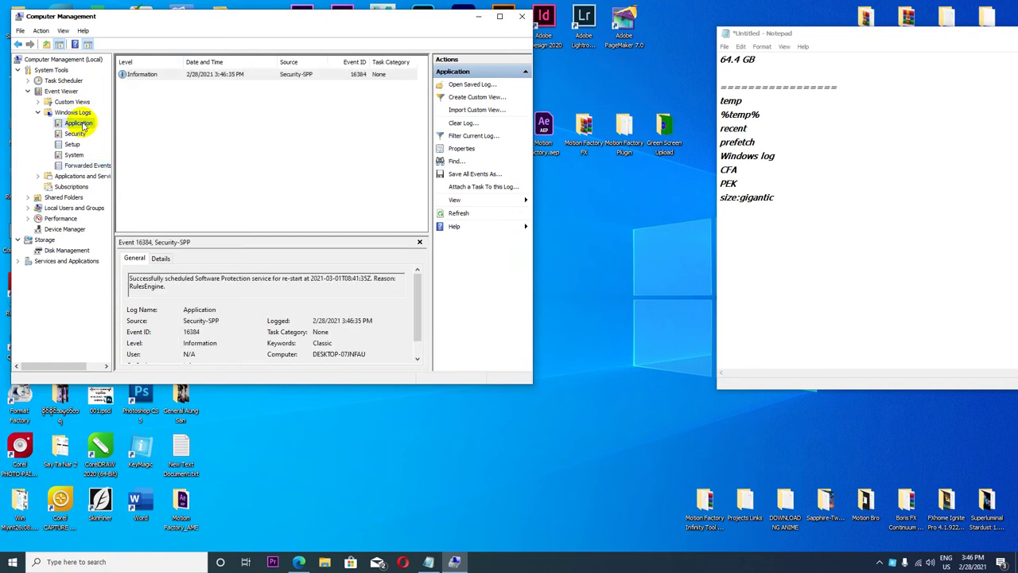
pyautogui.click(74, 135)
pyautogui.click(70, 145)
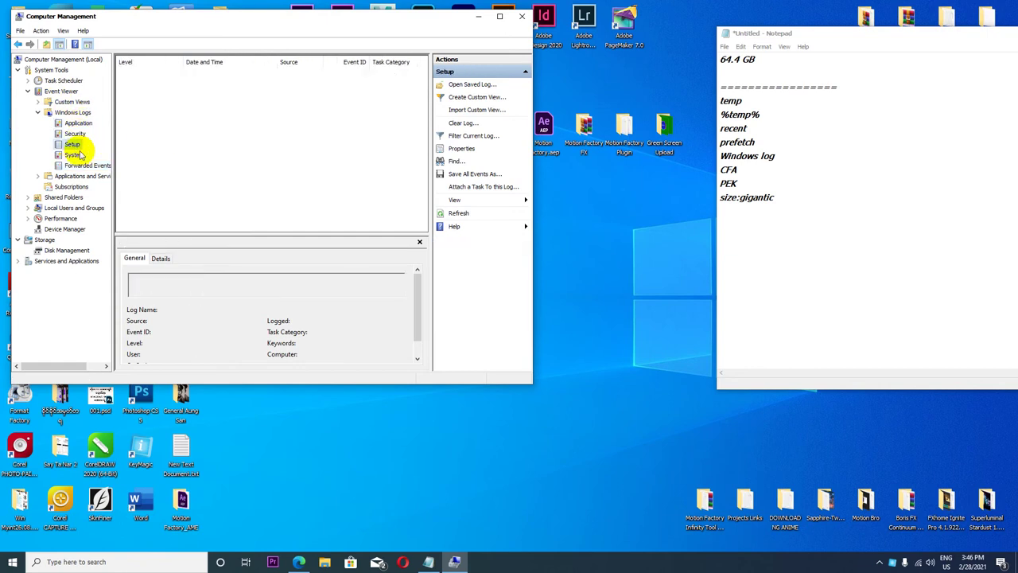
pyautogui.click(78, 155)
pyautogui.click(85, 165)
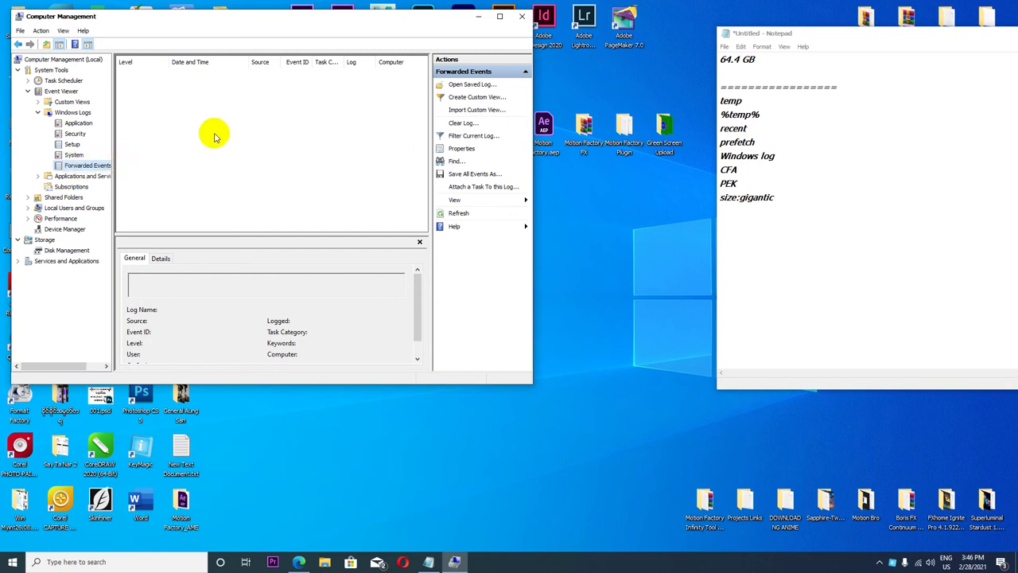
pyautogui.click(522, 16)
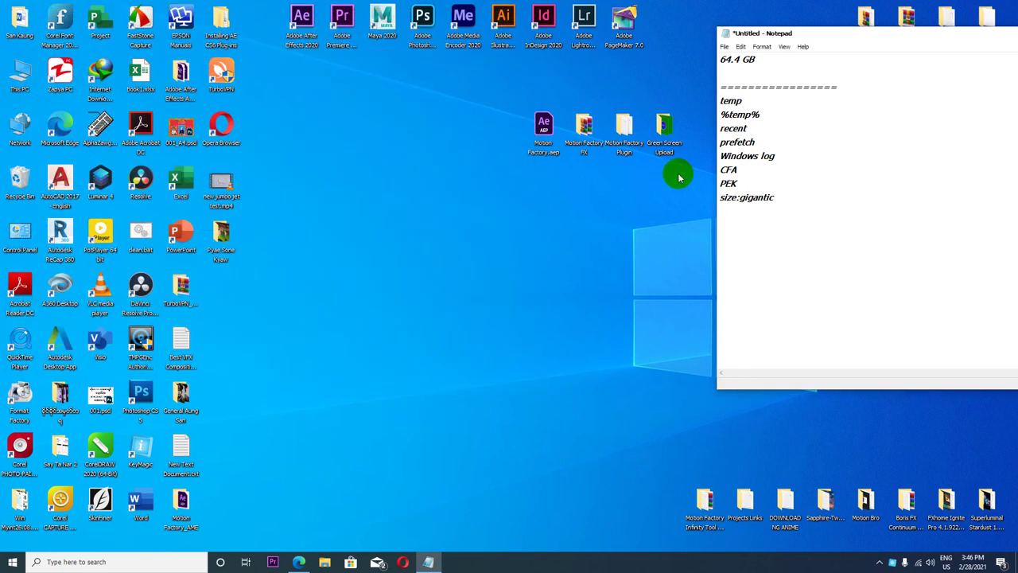
# Copy the search term CFA from the Notepad notes.
pyautogui.moveTo(743, 169); pyautogui.dragTo(708, 165)
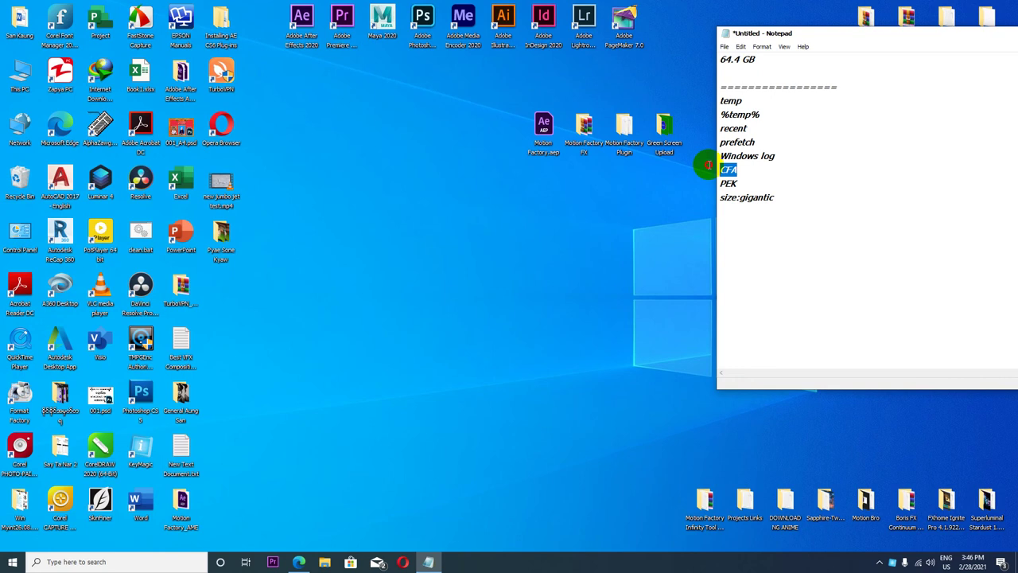
pyautogui.rightClick(728, 169)
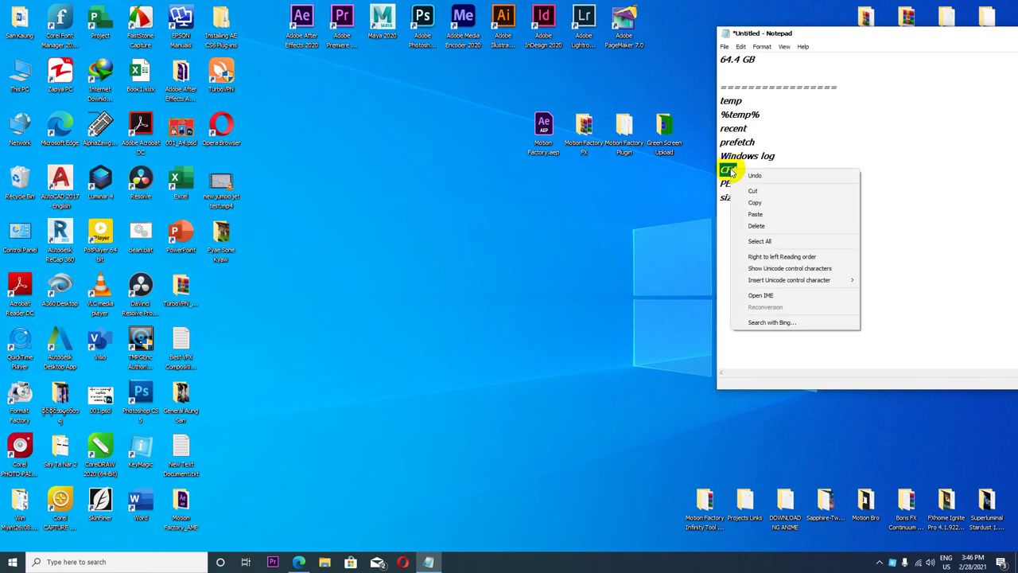
pyautogui.click(761, 200)
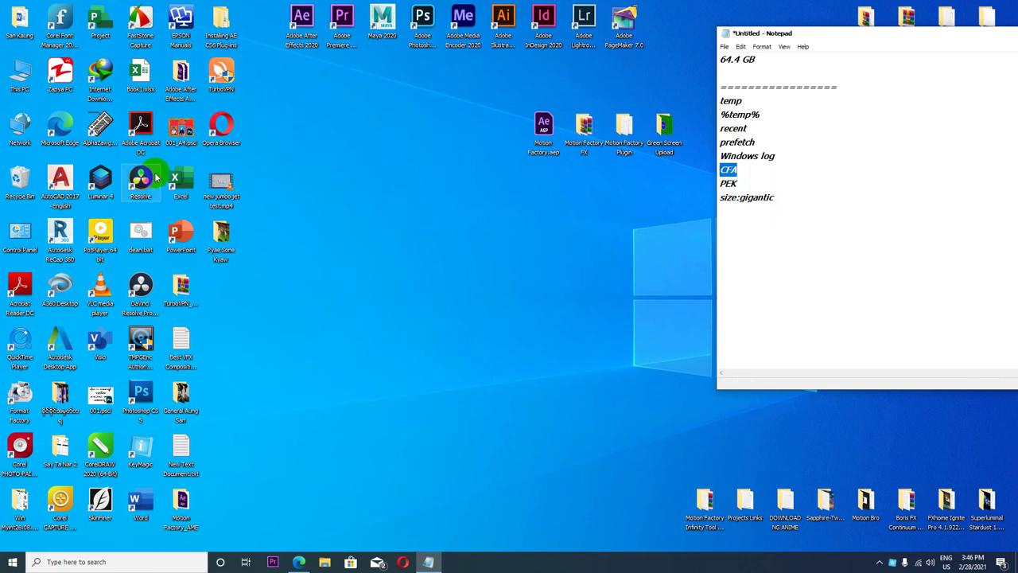
# Open This PC to check the free space on the Windows C: drive, and close the window.
pyautogui.click(22, 70)
pyautogui.doubleClick(22, 70)
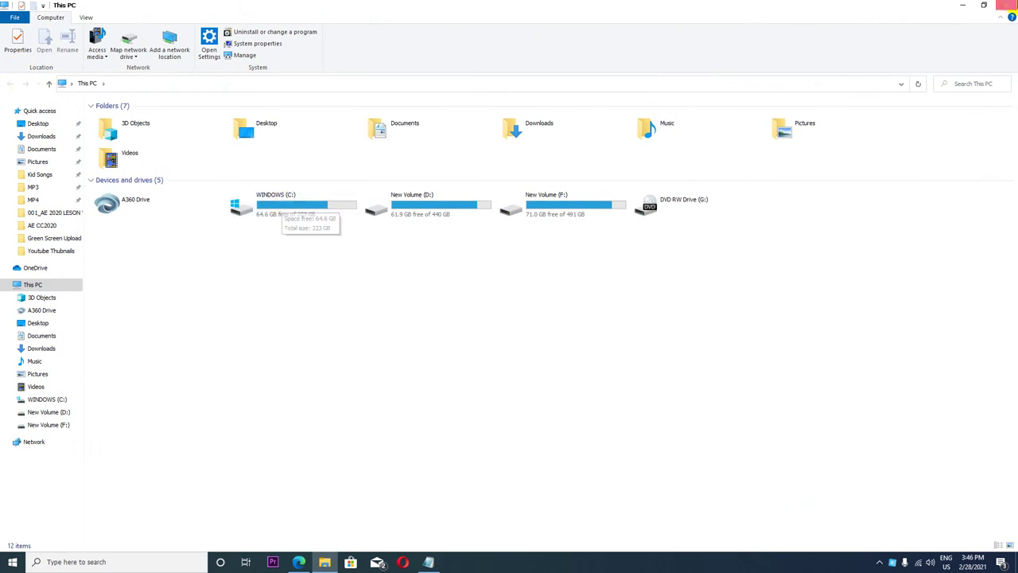
pyautogui.click(1006, 5)
# Open the WINDOWS (C:) drive and search it for CFA.
pyautogui.doubleClick(18, 80)
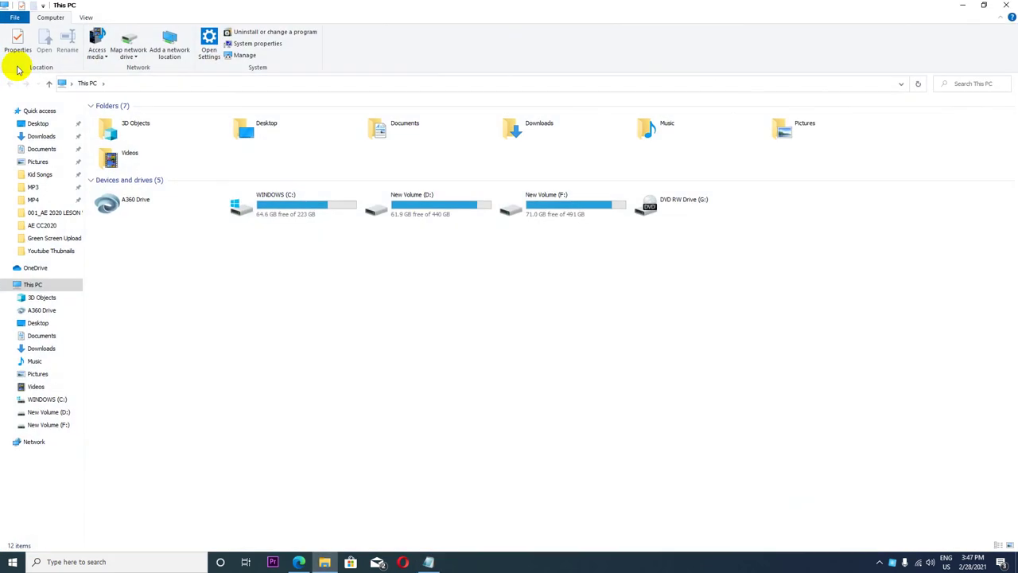
pyautogui.doubleClick(314, 212)
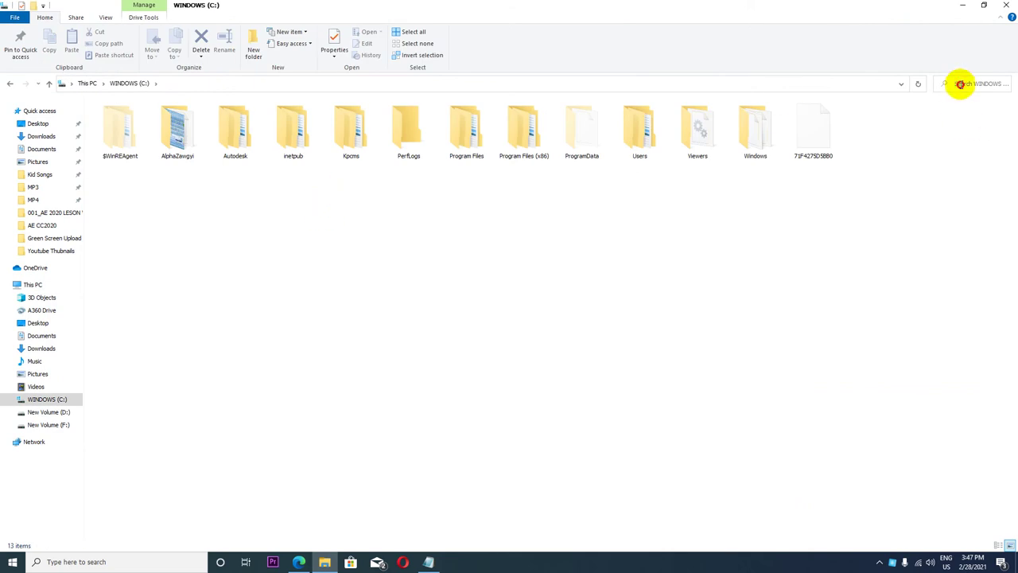
pyautogui.click(962, 85)
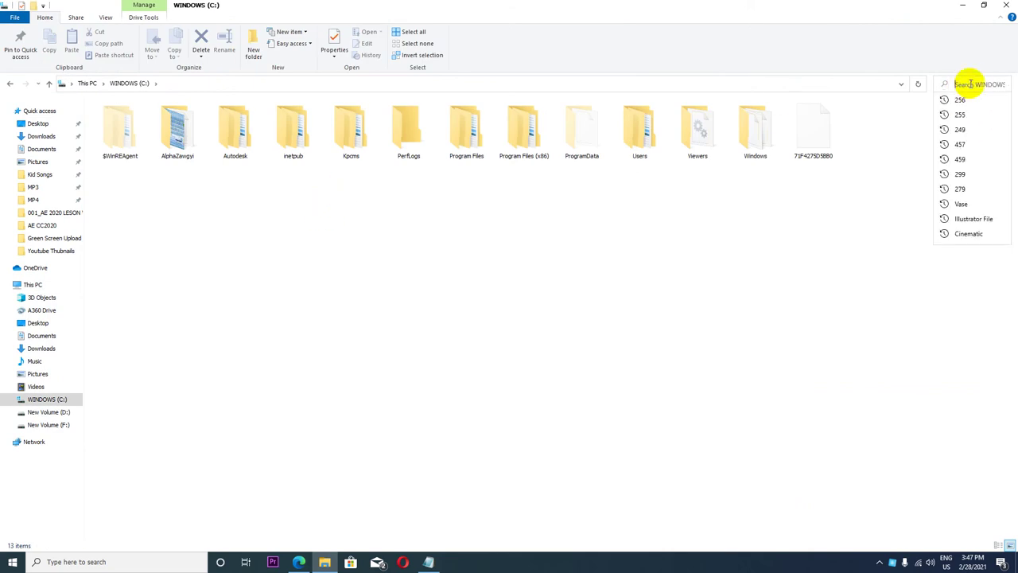
pyautogui.click(969, 70)
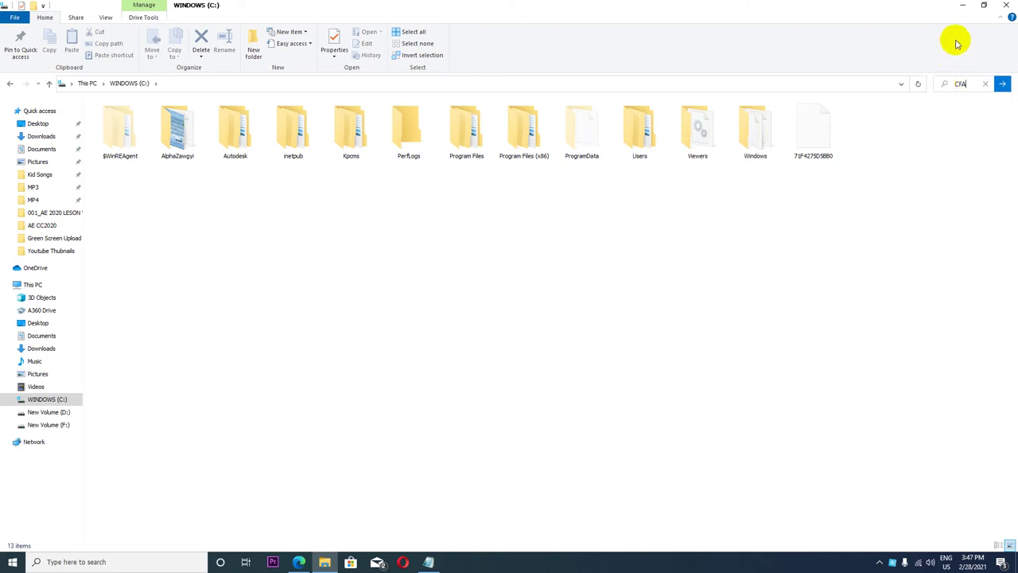
pyautogui.click(961, 5)
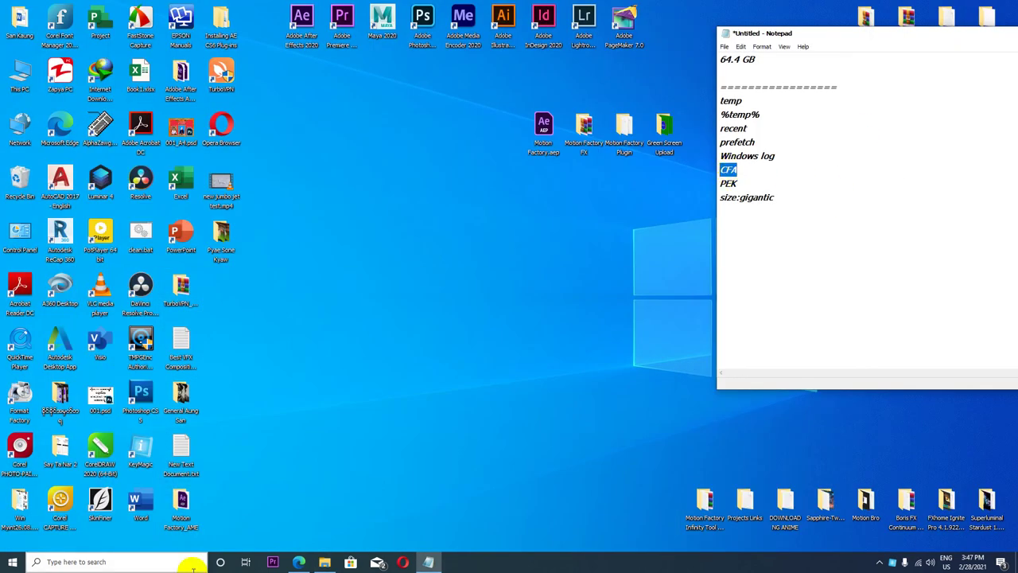
pyautogui.click(324, 561)
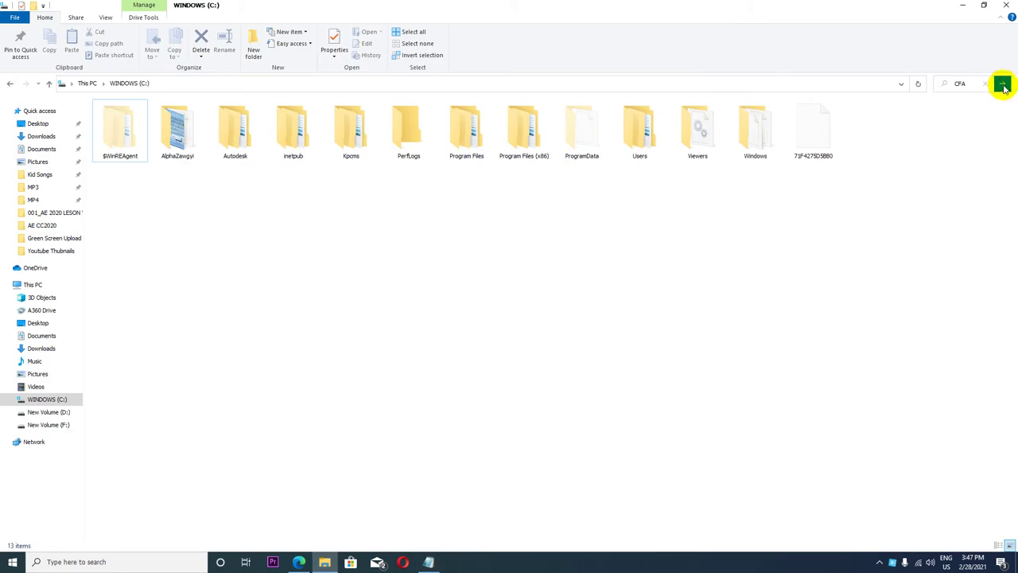
pyautogui.click(1003, 86)
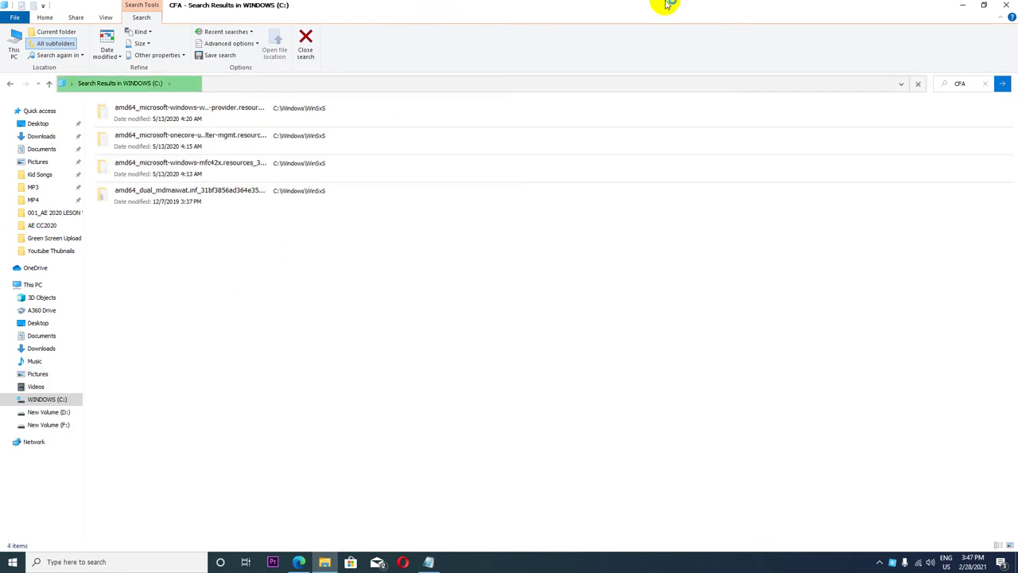
pyautogui.click(962, 5)
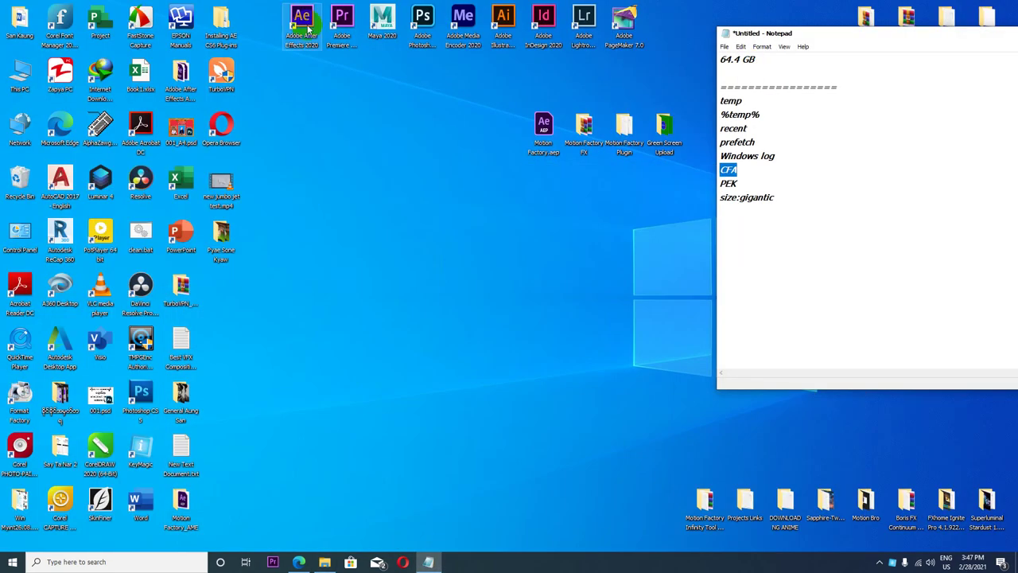
pyautogui.click(342, 20)
pyautogui.click(310, 35)
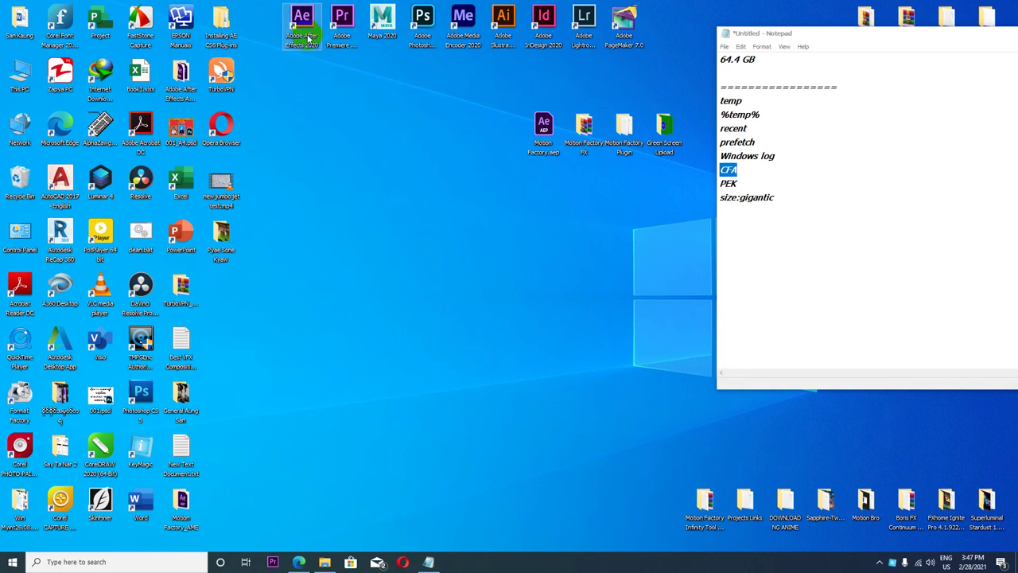
pyautogui.click(340, 35)
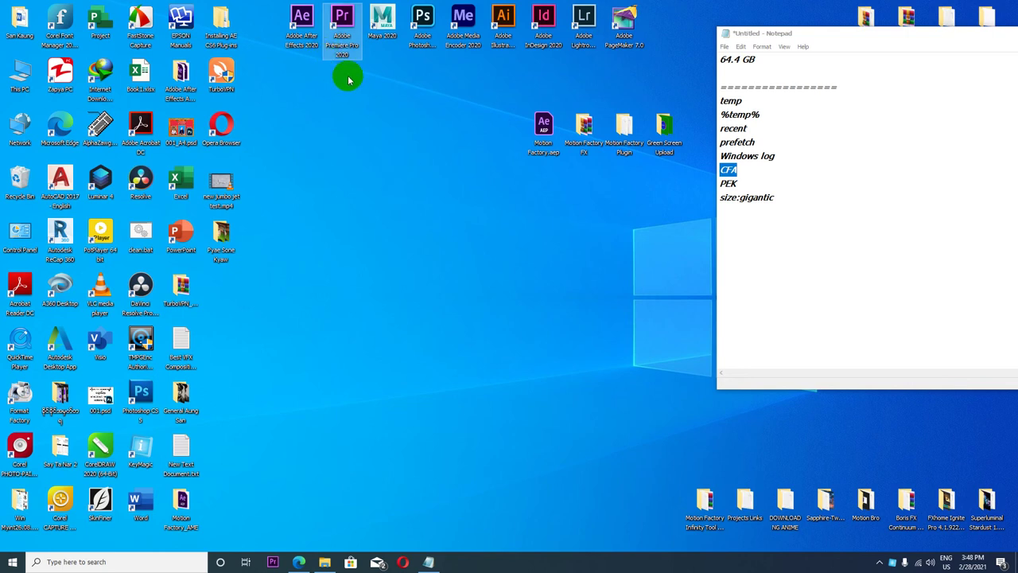
pyautogui.keyDown('ctrl'); pyautogui.click(318, 39); pyautogui.keyUp('ctrl')
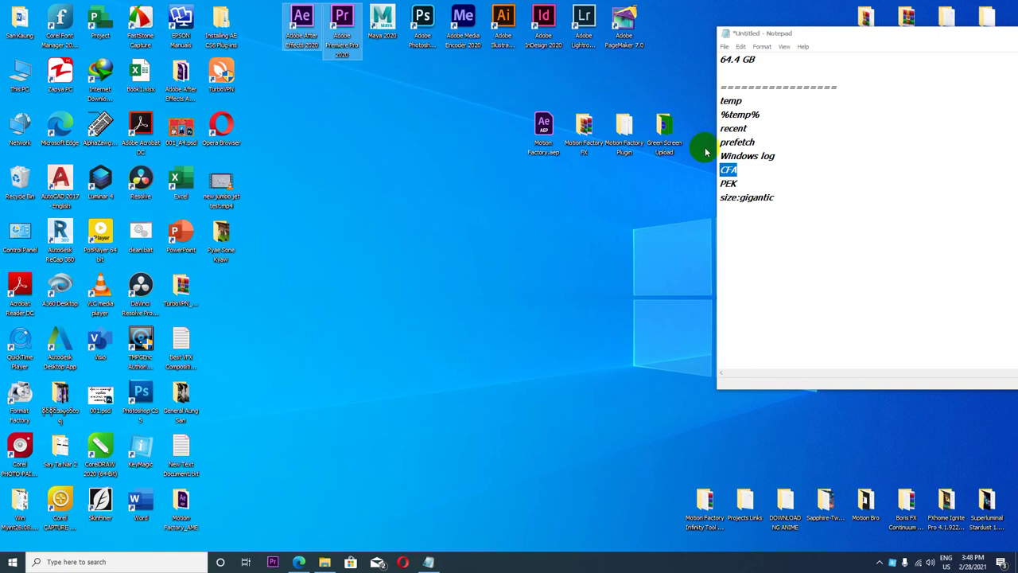
pyautogui.click(747, 171)
pyautogui.doubleClick(748, 171)
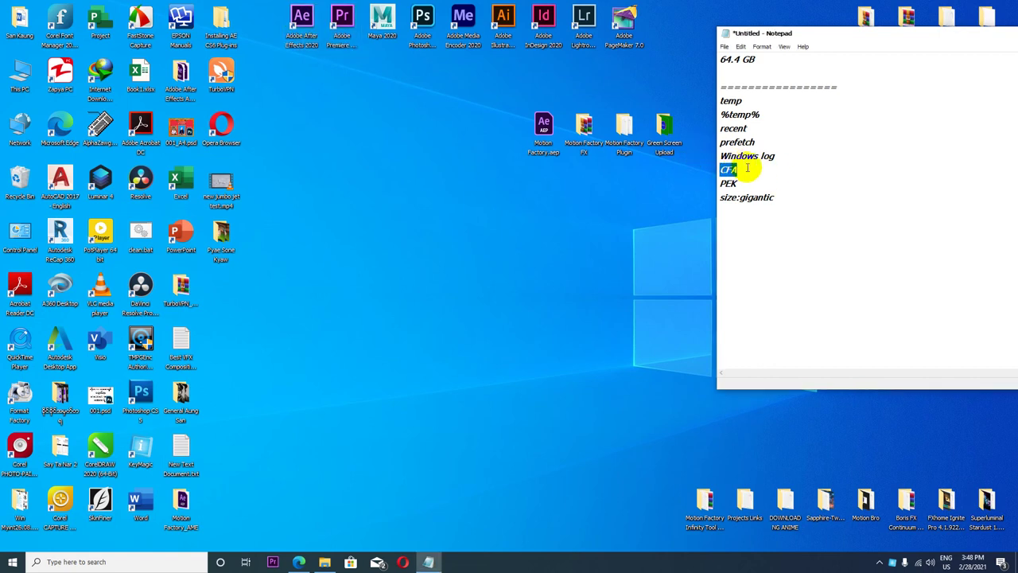
# Return to the CFA search results and look through the list for Adobe media cache files of type CFA.
pyautogui.moveTo(748, 168)
pyautogui.mouseDown()
pyautogui.moveTo(695, 164)
pyautogui.moveTo(361, 461)
pyautogui.moveTo(303, 562)
pyautogui.moveTo(334, 563)
pyautogui.moveTo(370, 448)
pyautogui.mouseUp()
pyautogui.click(970, 83)
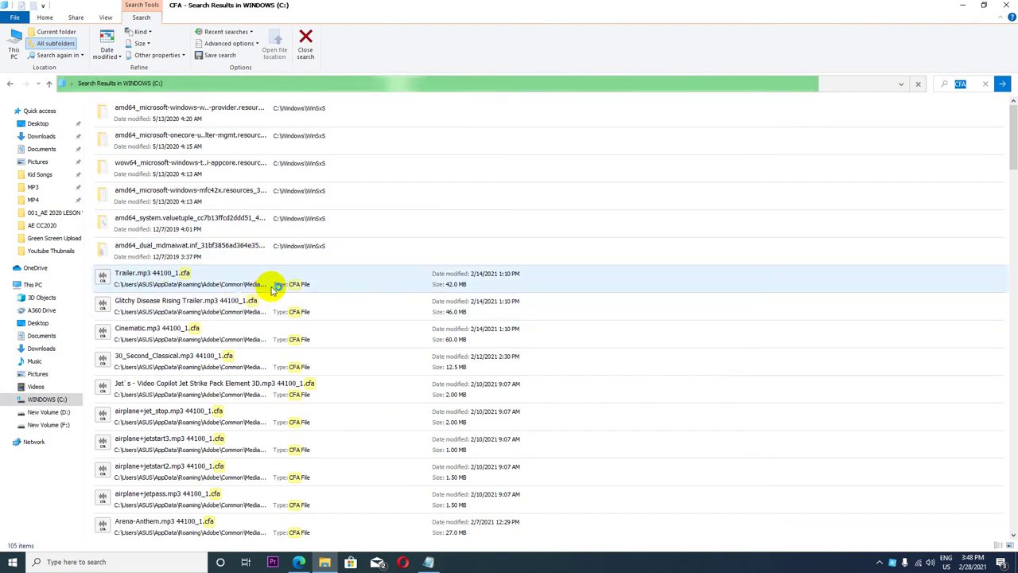
pyautogui.scroll(-8, 244, 368)
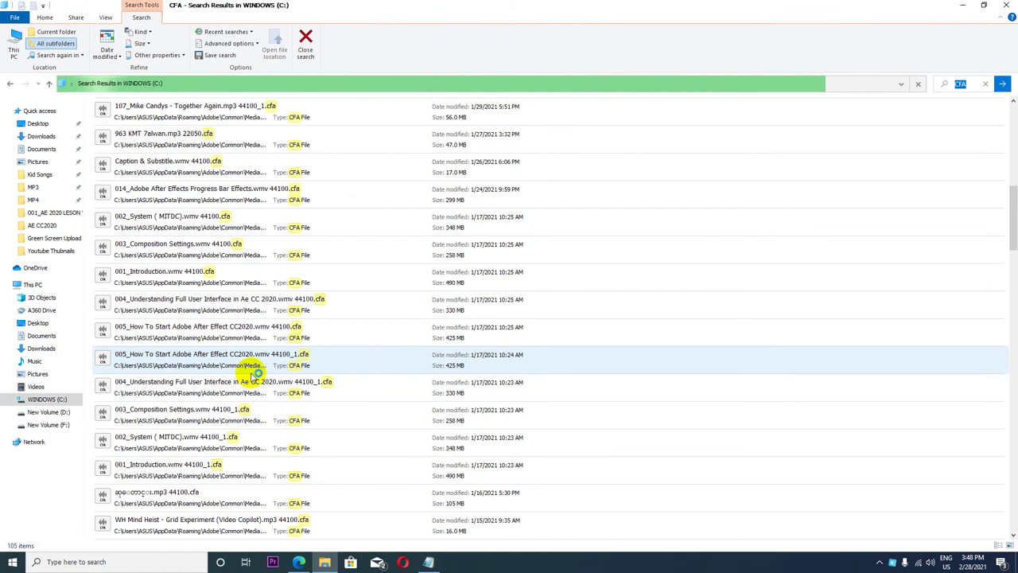
pyautogui.scroll(8, 255, 369)
pyautogui.click(148, 283)
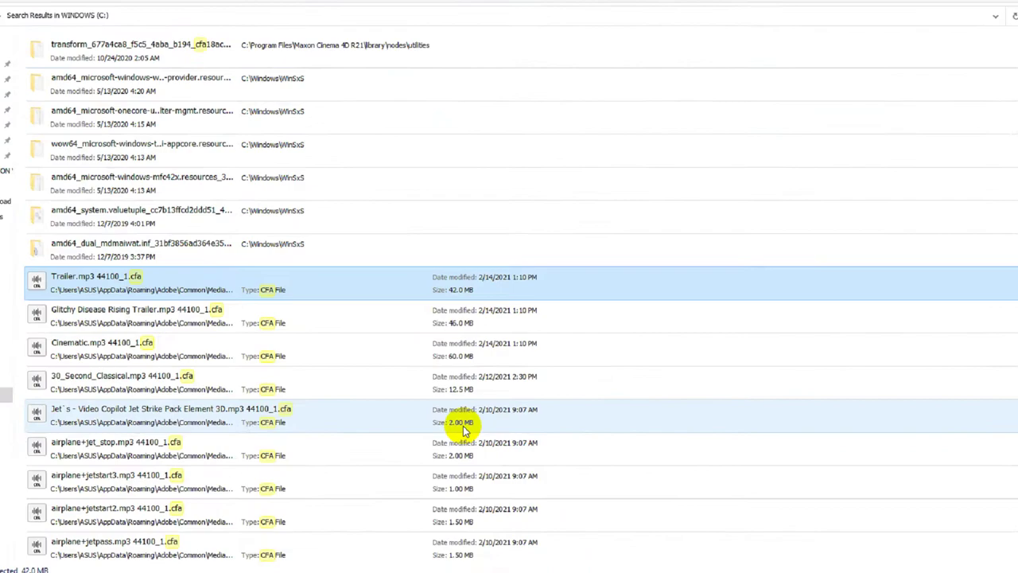
pyautogui.scroll(-10, 458, 429)
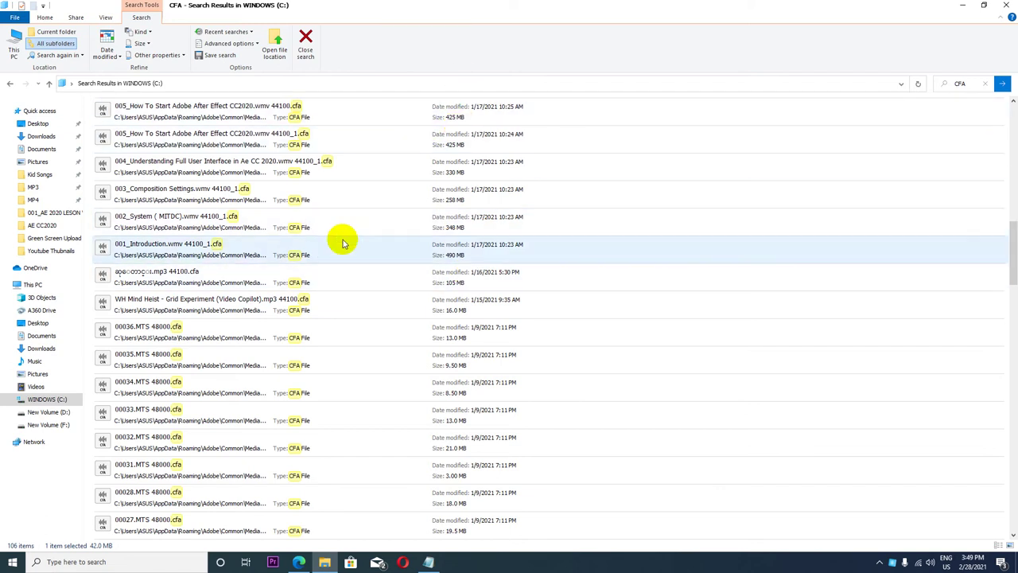
pyautogui.scroll(-4, 344, 249)
pyautogui.scroll(-15, 344, 253)
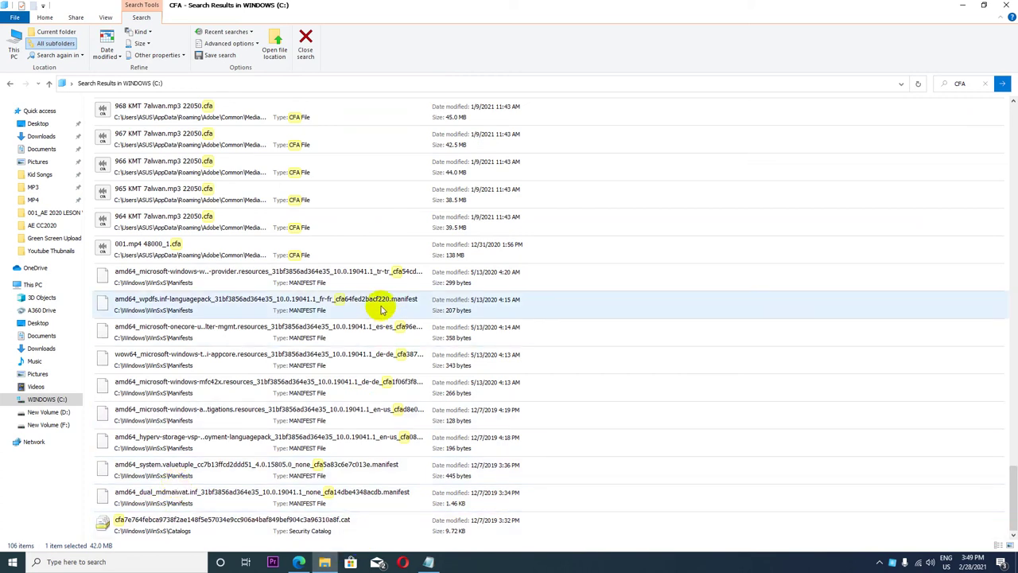
# Select all CFA files from Trailer.mp3 44100_1.cfa to 001.mp4 48000_1.cfa in the search results and delete them.
pyautogui.click(301, 249)
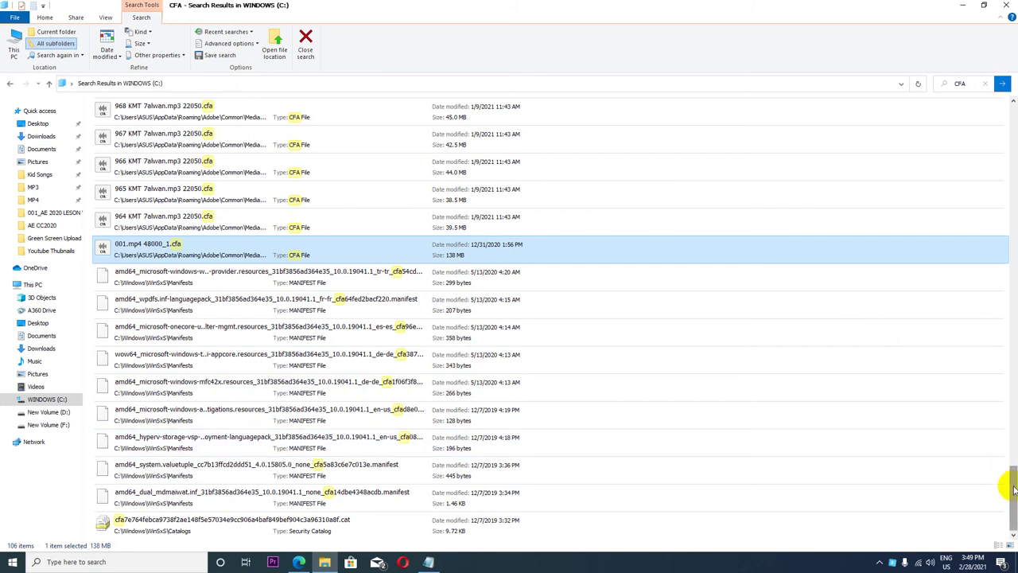
pyautogui.moveTo(1010, 482); pyautogui.dragTo(943, 140)
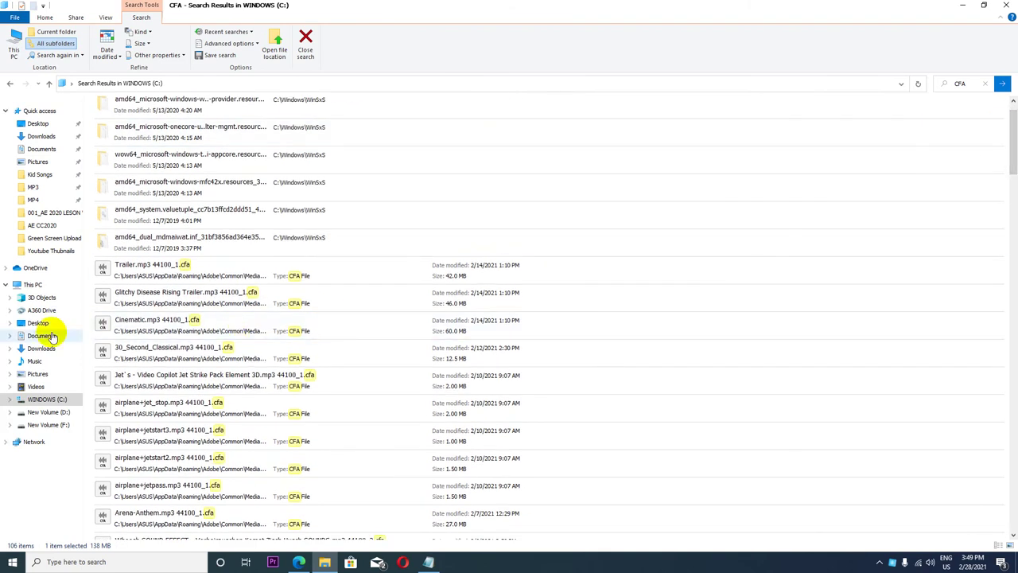
pyautogui.keyDown('shift'); pyautogui.click(142, 270); pyautogui.keyUp('shift')
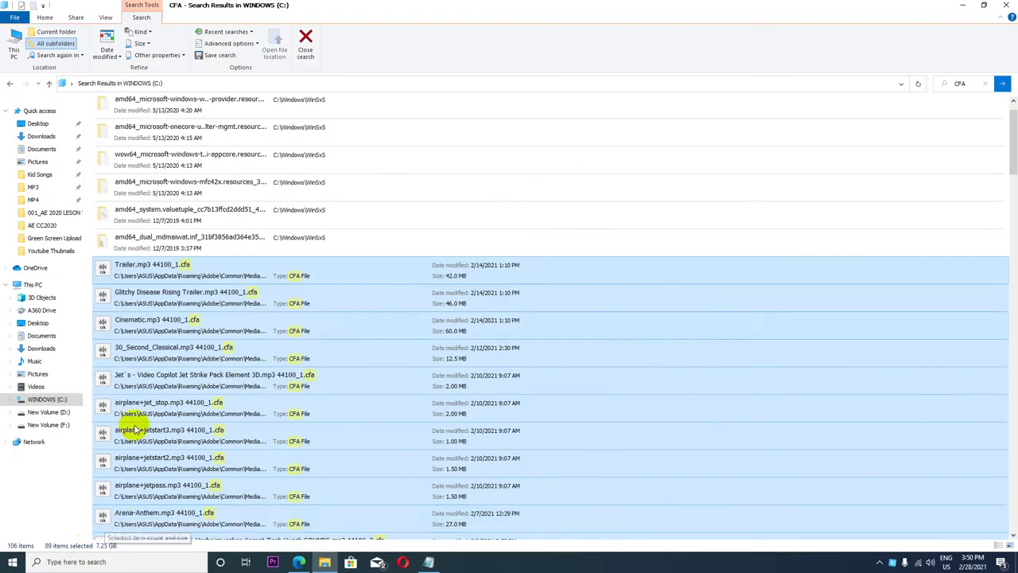
pyautogui.click(964, 7)
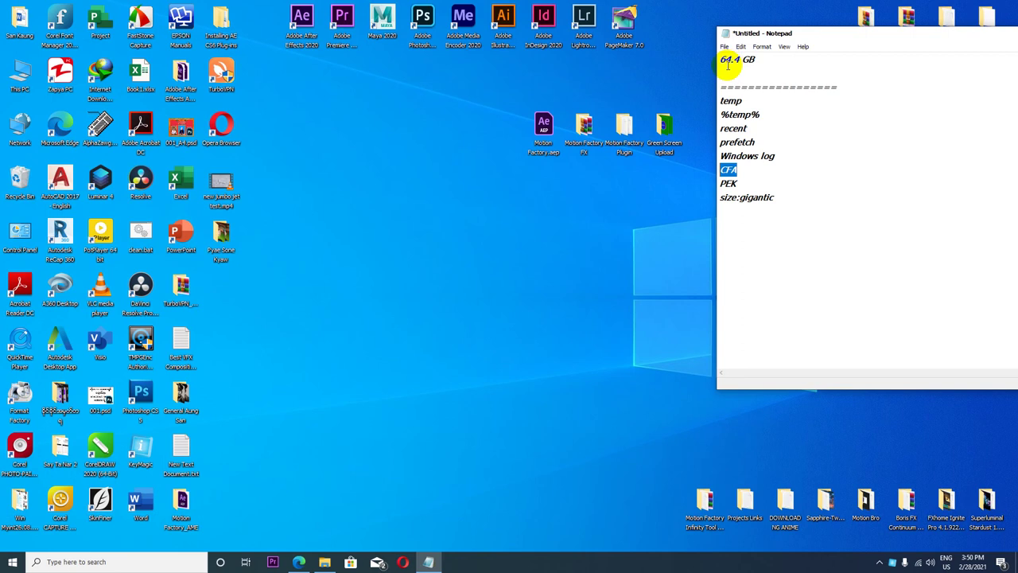
pyautogui.click(299, 562)
pyautogui.click(299, 561)
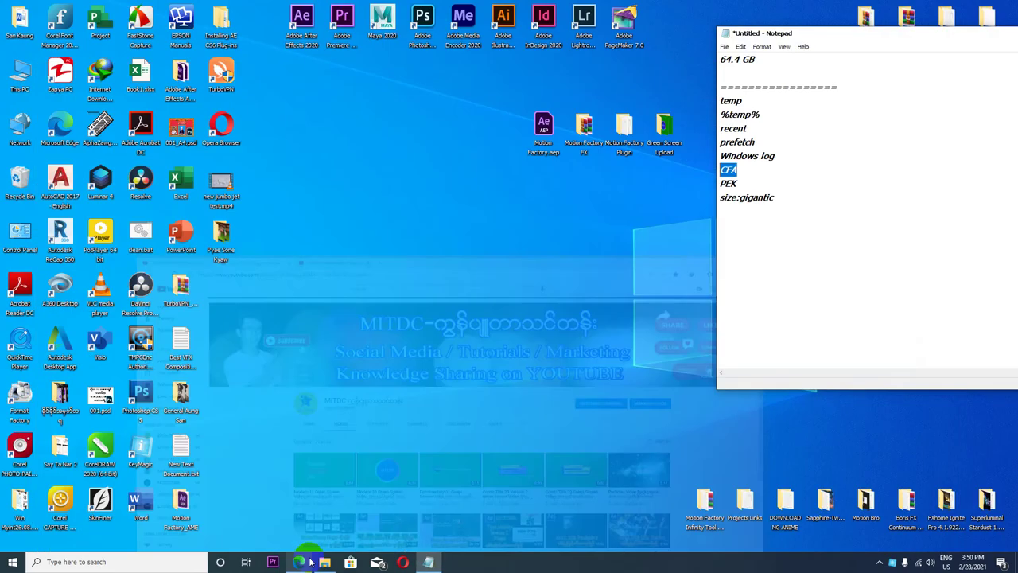
pyautogui.click(324, 563)
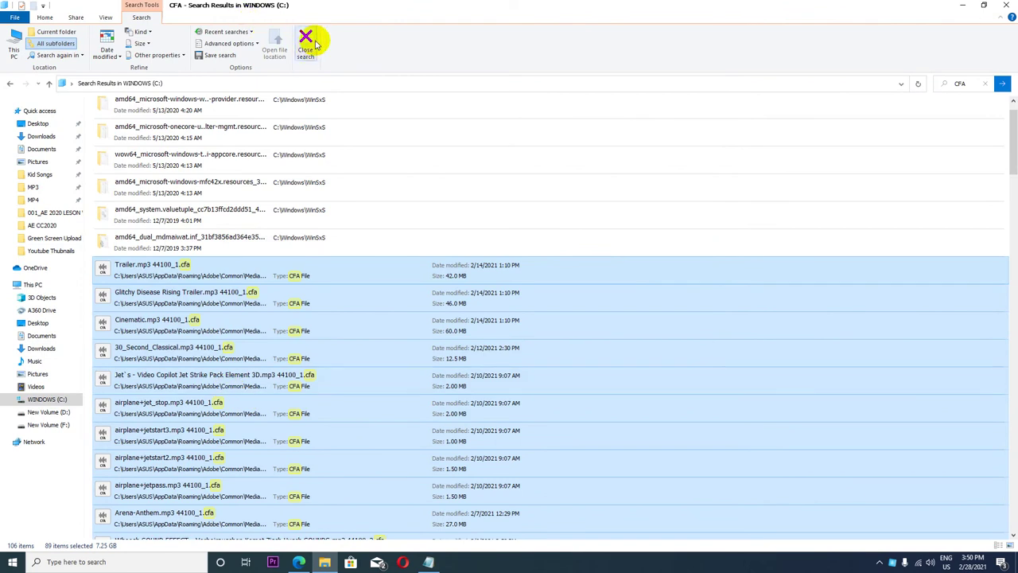
pyautogui.click(45, 18)
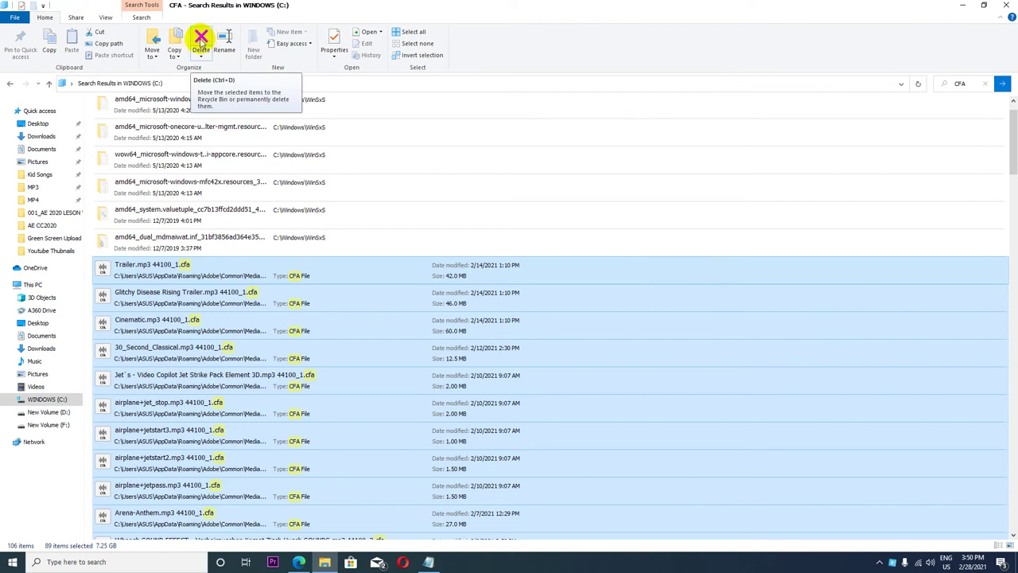
pyautogui.click(202, 41)
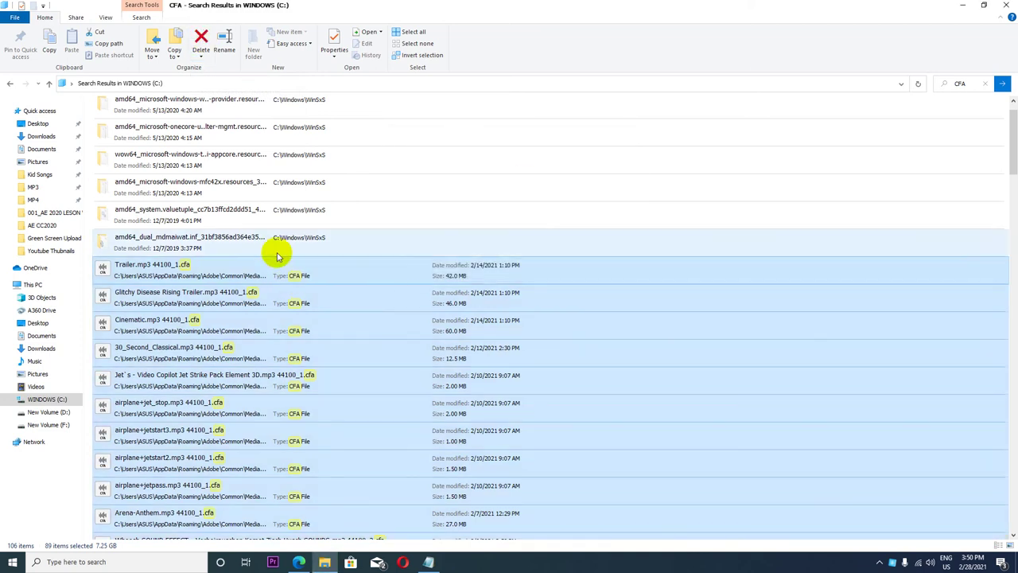
# Refresh the CFA search results and check them for remaining files of type CFA.
pyautogui.scroll(-2, 159, 436)
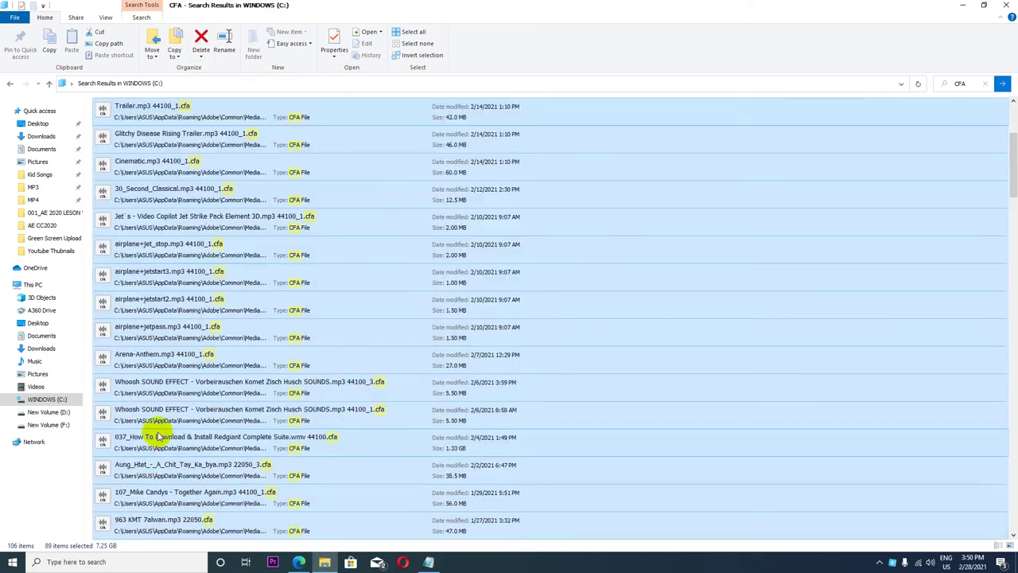
pyautogui.scroll(-6, 159, 436)
pyautogui.scroll(3, 171, 422)
pyautogui.scroll(-3, 175, 419)
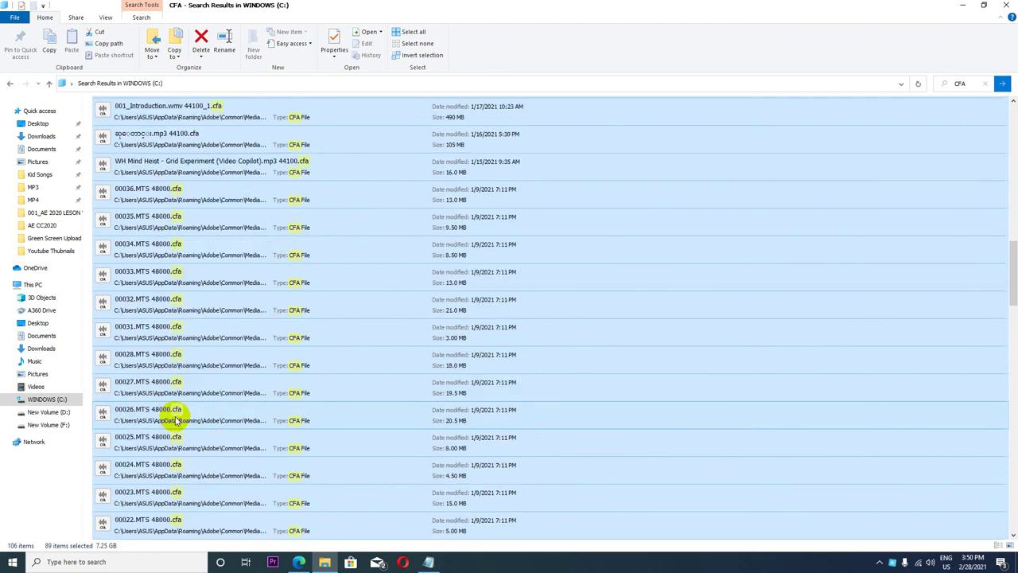
pyautogui.scroll(-7, 177, 420)
pyautogui.scroll(-10, 179, 422)
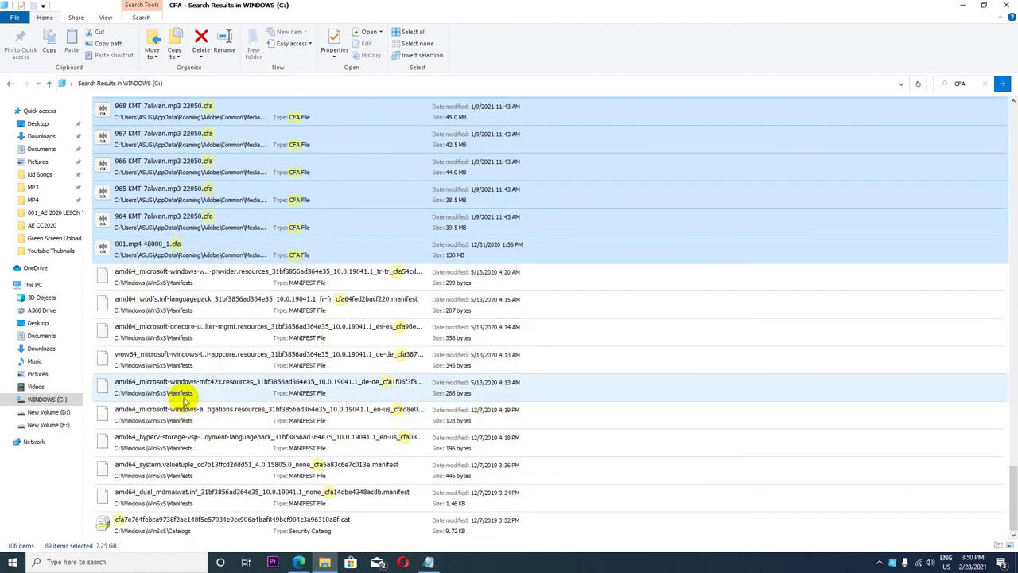
pyautogui.scroll(15, 182, 402)
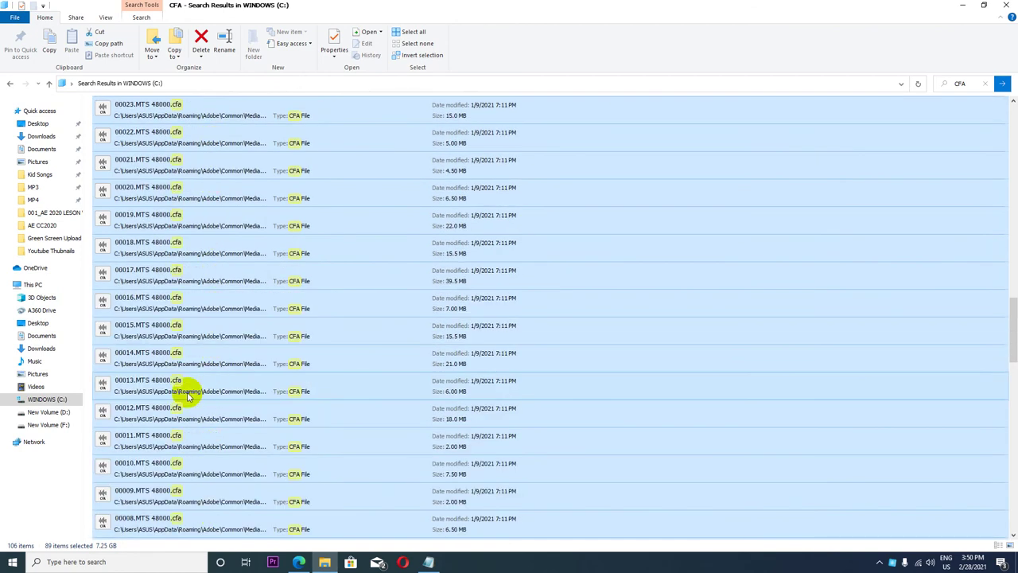
pyautogui.click(918, 85)
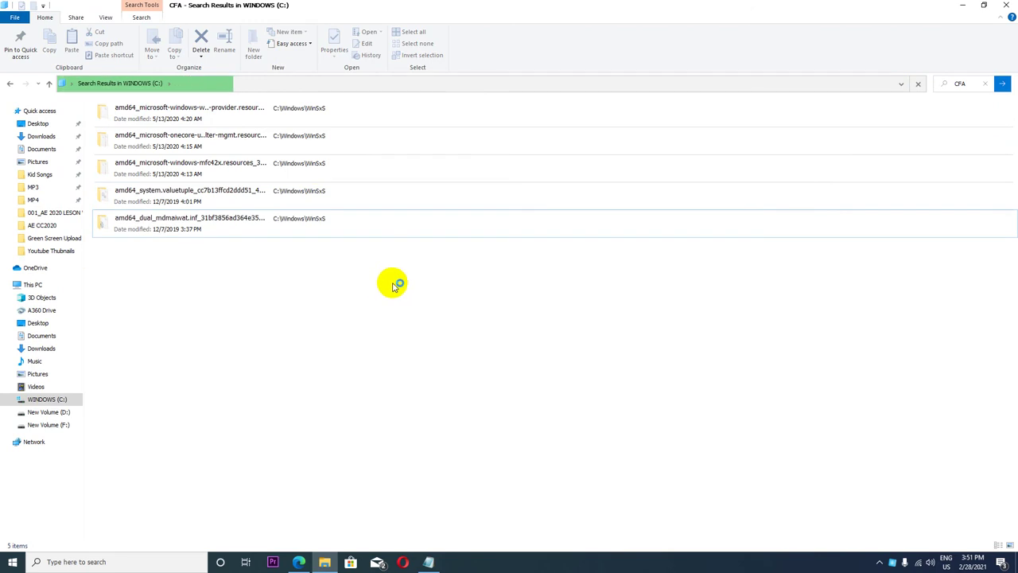
pyautogui.click(959, 6)
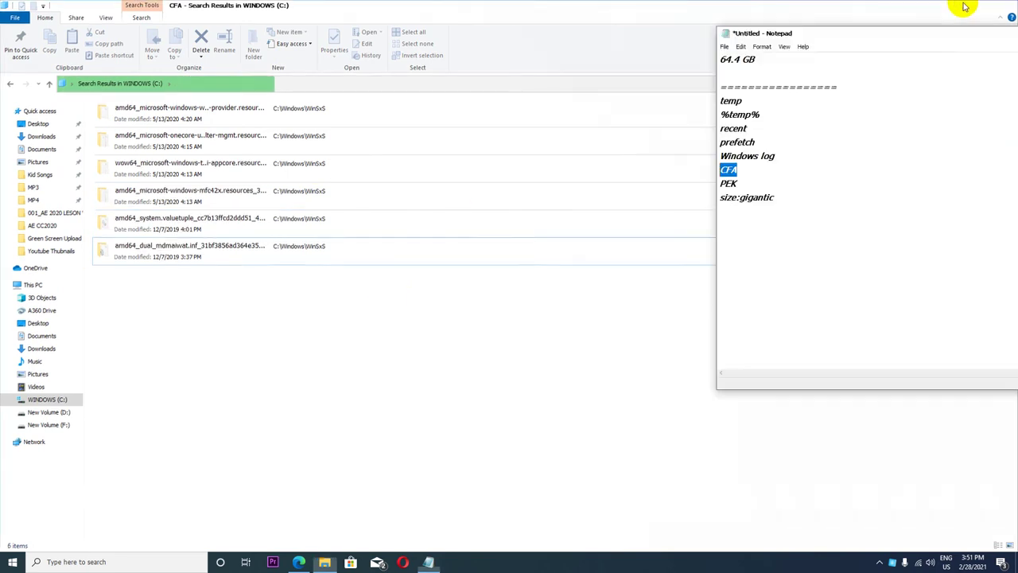
pyautogui.click(336, 39)
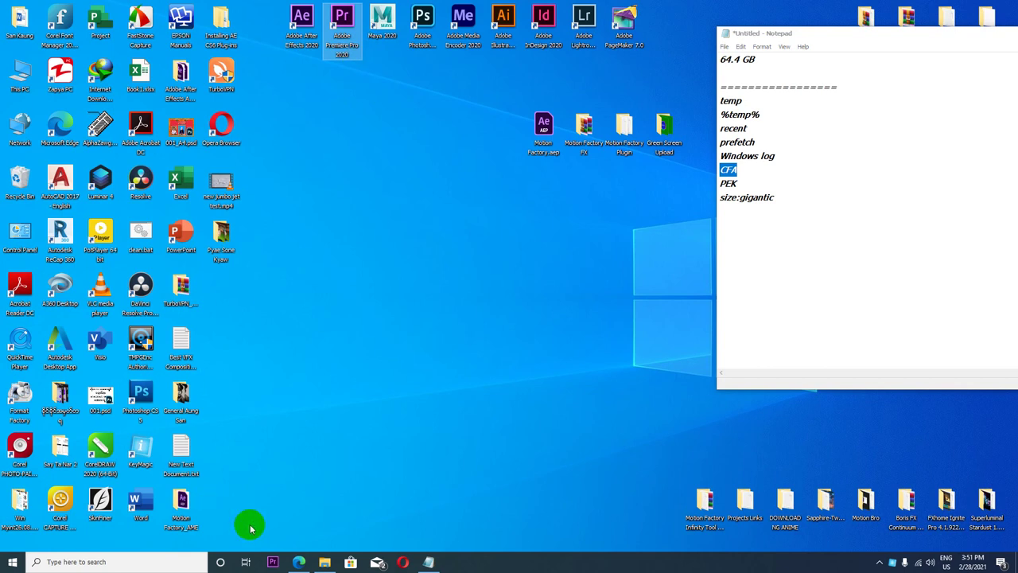
pyautogui.click(323, 562)
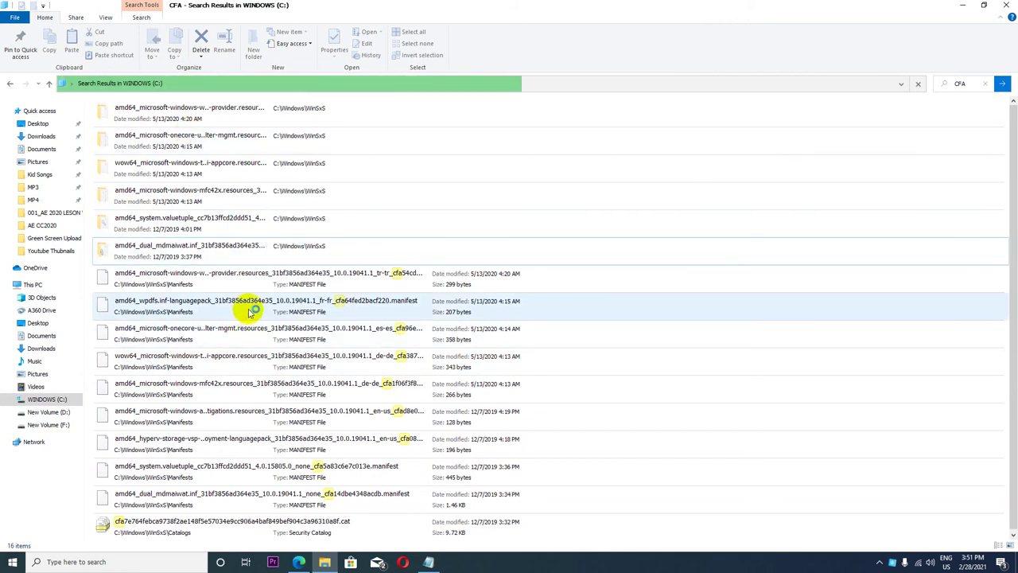
# Leave the CFA search results for the WINDOWS (C:) drive and copy the PEK entry from the Notepad notes.
pyautogui.click(11, 83)
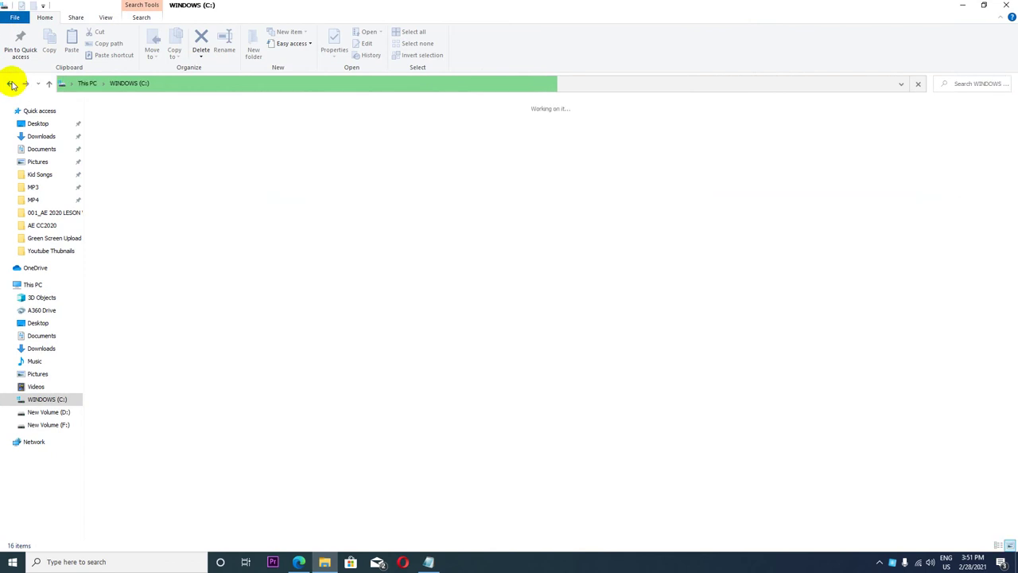
pyautogui.click(965, 83)
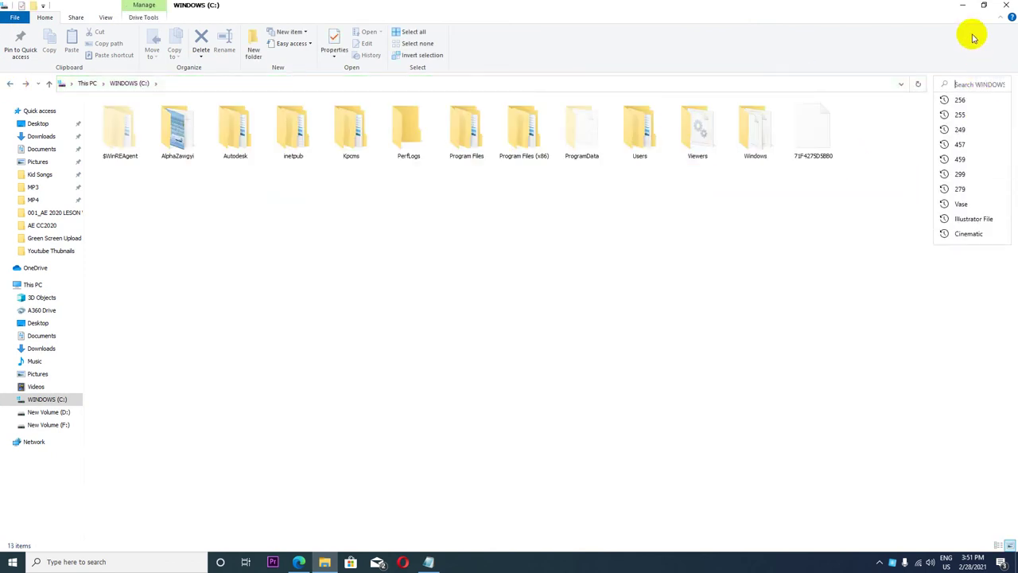
pyautogui.click(963, 8)
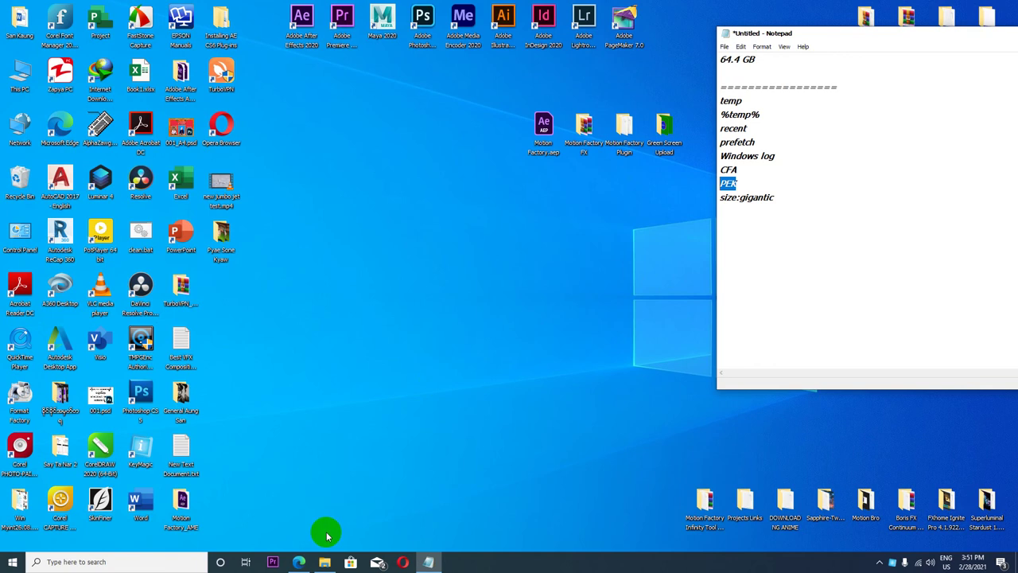
pyautogui.rightClick(728, 183)
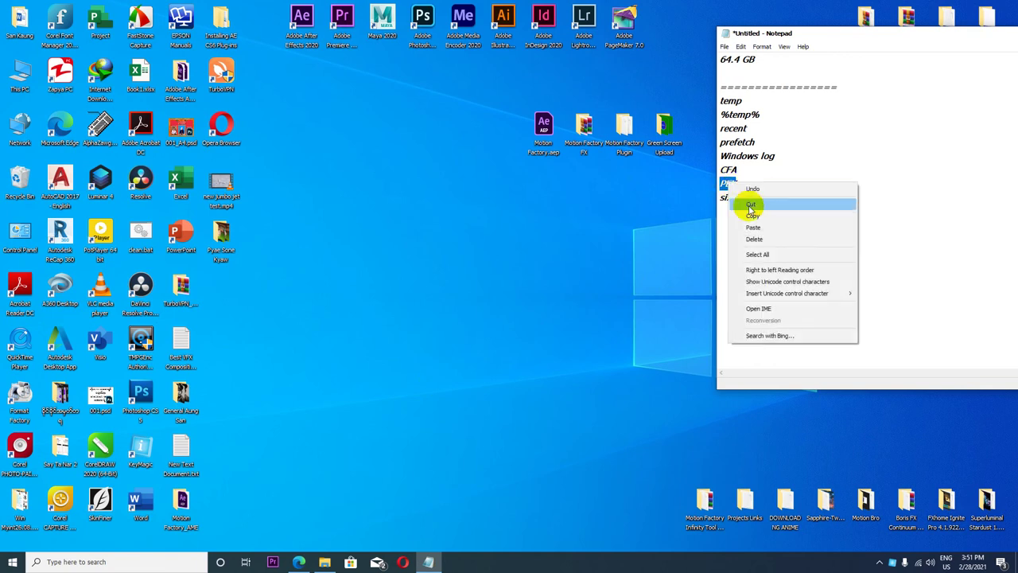
pyautogui.click(756, 212)
# Search the WINDOWS (C:) drive for PEK in File Explorer.
pyautogui.click(326, 562)
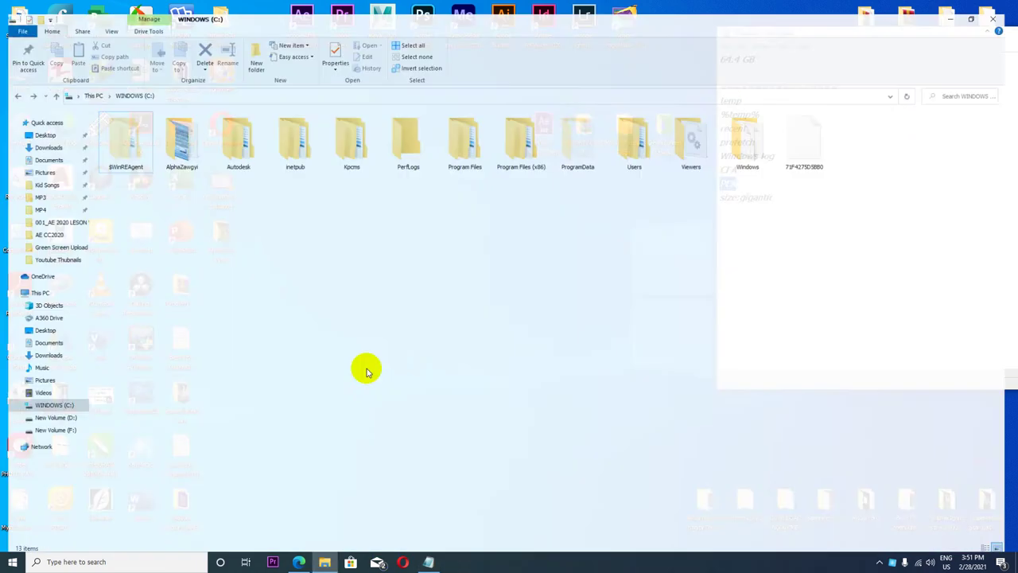
pyautogui.click(962, 84)
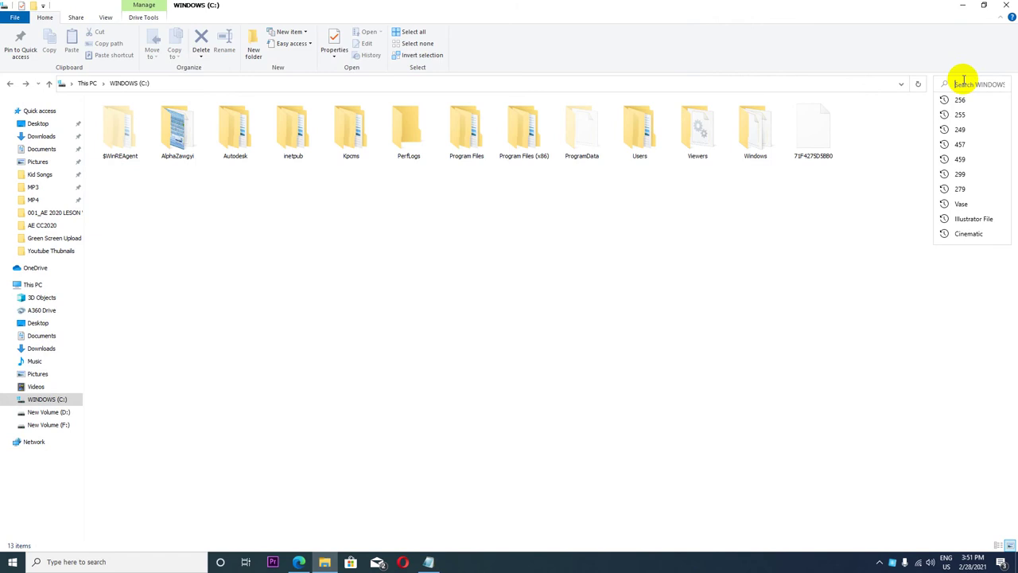
pyautogui.click(961, 48)
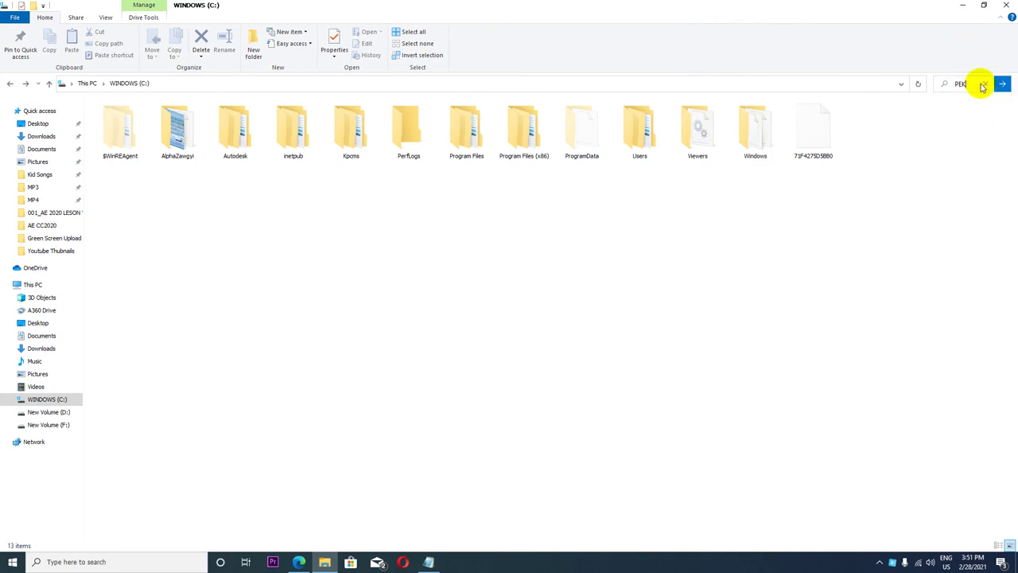
pyautogui.click(1003, 85)
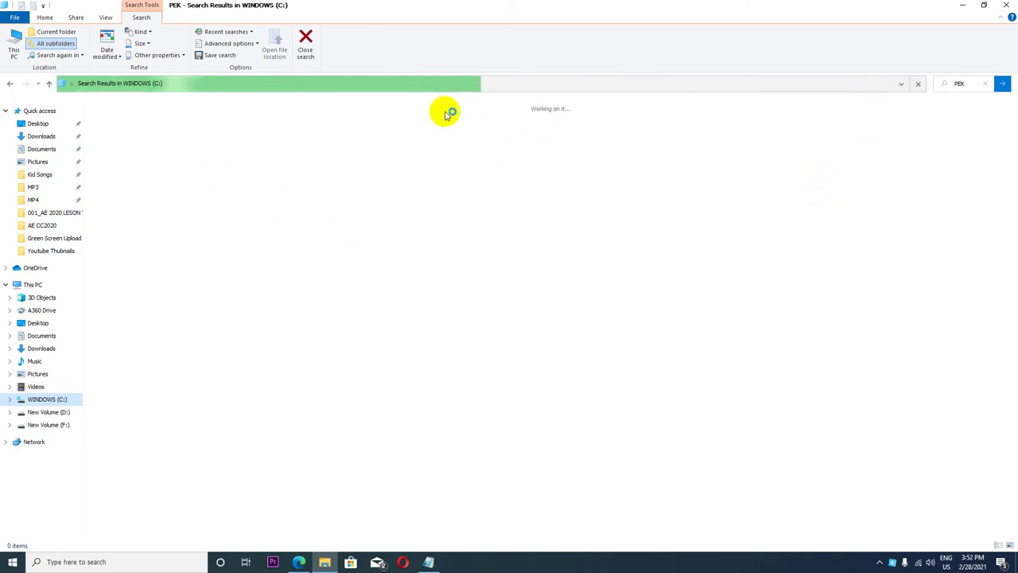
# Go through the cleanup search terms in the Notepad notes, from temp down to size:gigantic, while the search runs.
pyautogui.click(964, 5)
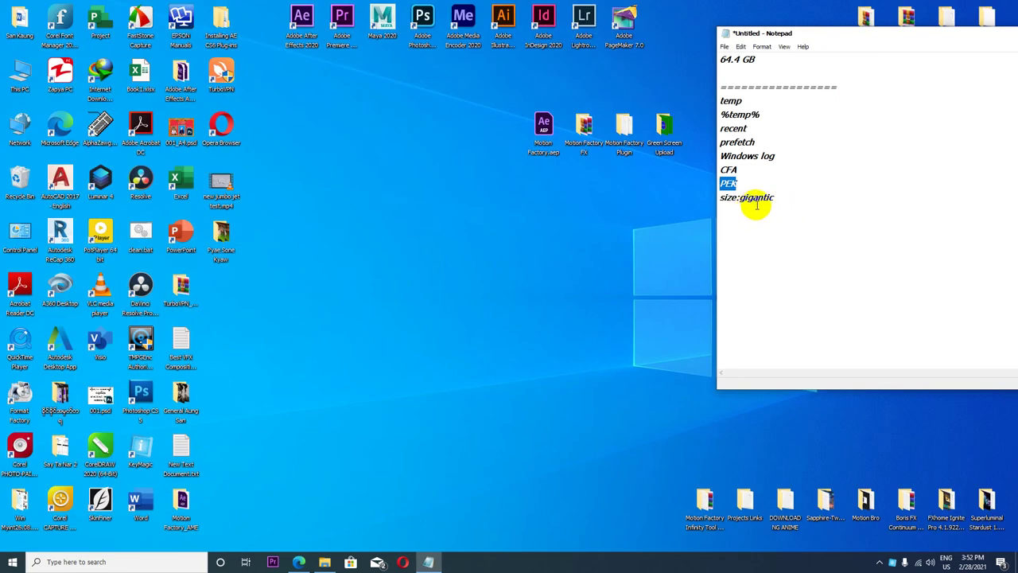
pyautogui.moveTo(784, 196); pyautogui.dragTo(725, 197)
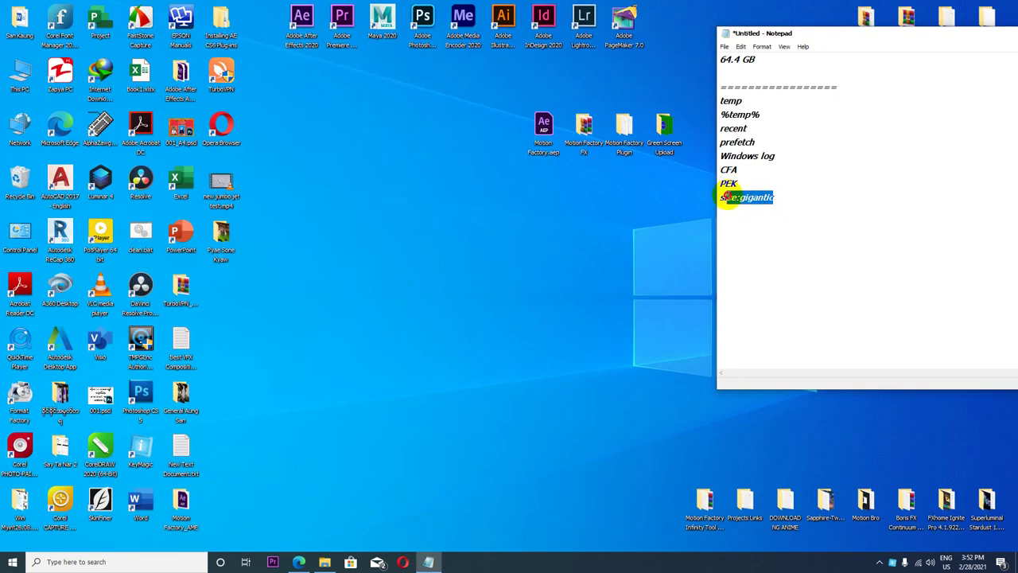
pyautogui.click(786, 155)
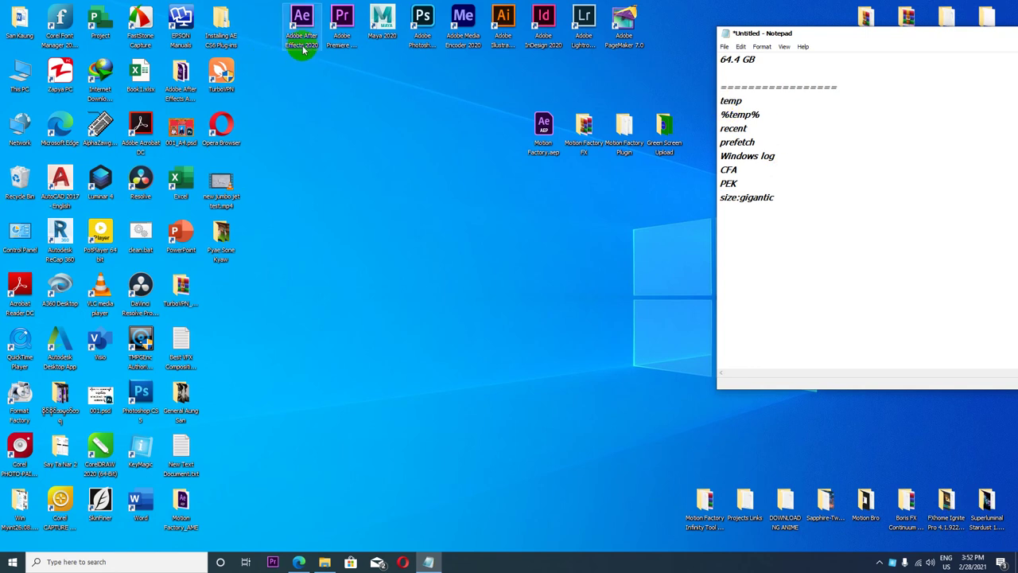
pyautogui.click(339, 34)
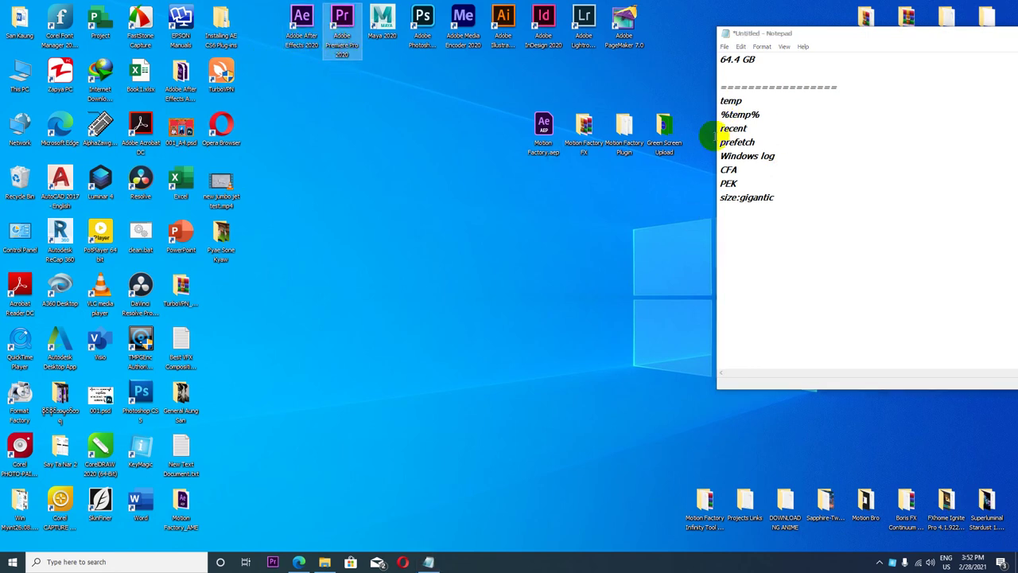
pyautogui.doubleClick(738, 101)
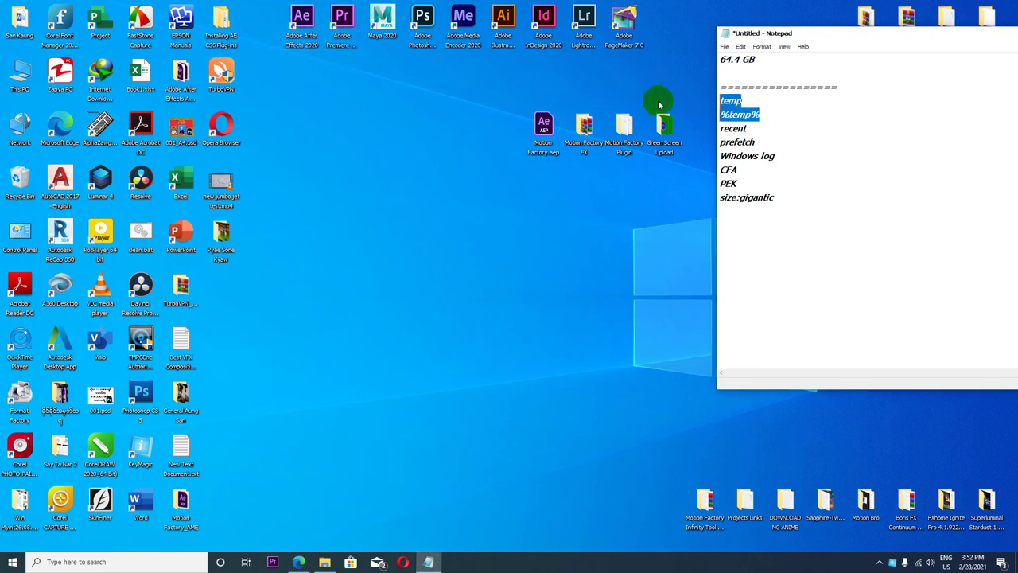
pyautogui.click(745, 105)
pyautogui.doubleClick(748, 114)
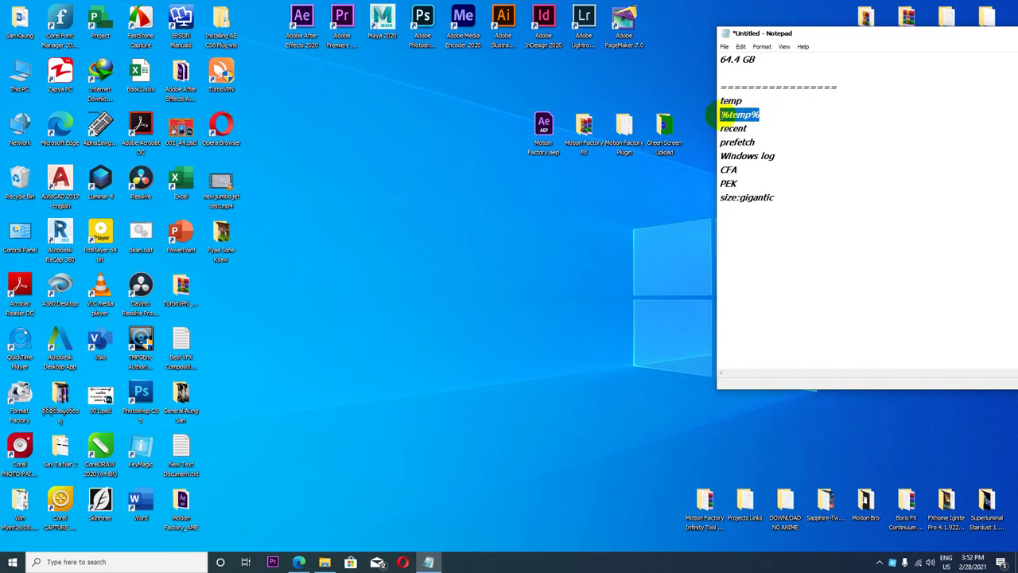
pyautogui.moveTo(757, 142); pyautogui.dragTo(686, 142)
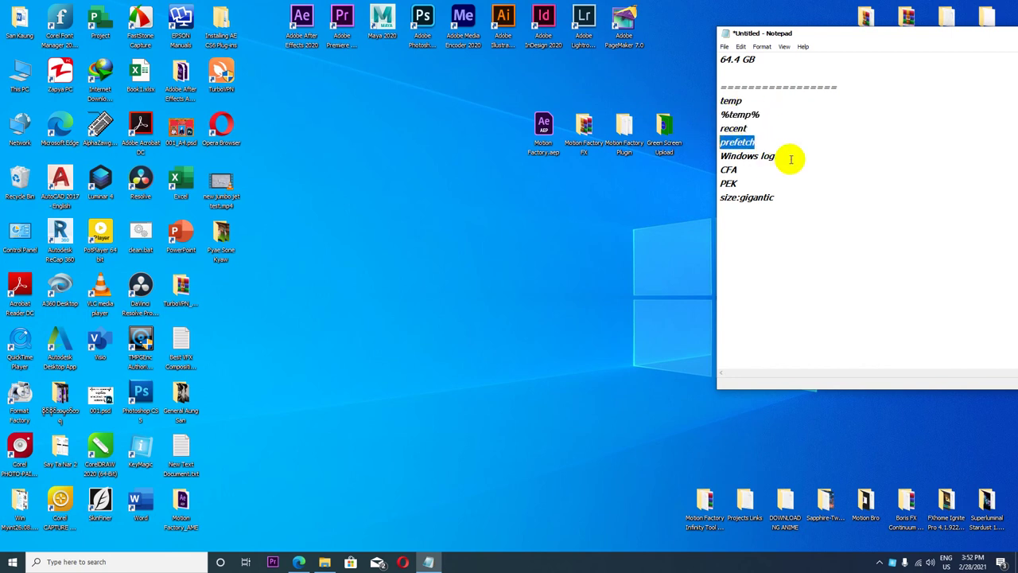
pyautogui.moveTo(791, 156); pyautogui.dragTo(666, 150)
pyautogui.moveTo(750, 170); pyautogui.dragTo(685, 178)
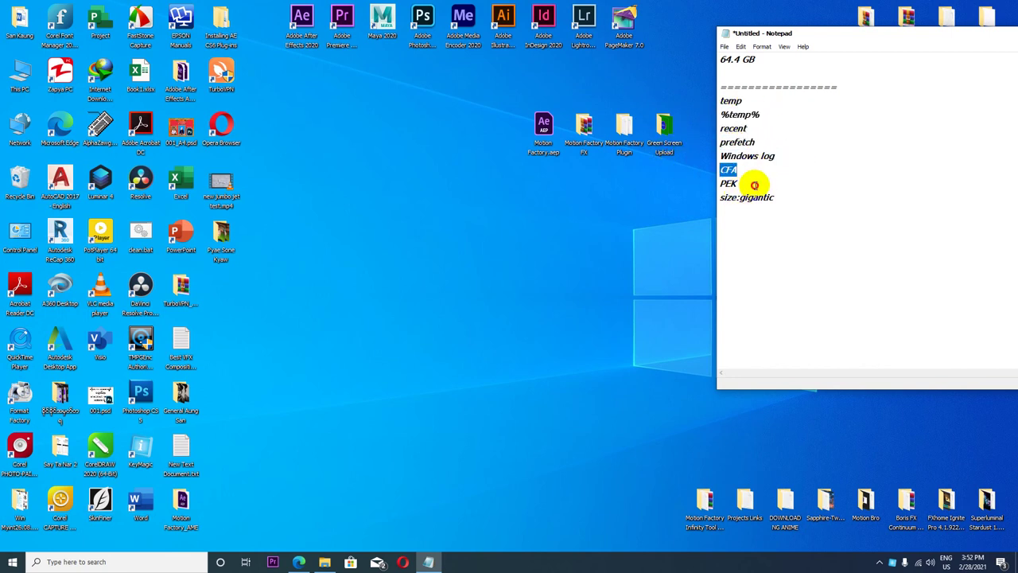
pyautogui.doubleClick(750, 183)
pyautogui.moveTo(788, 196); pyautogui.dragTo(641, 187)
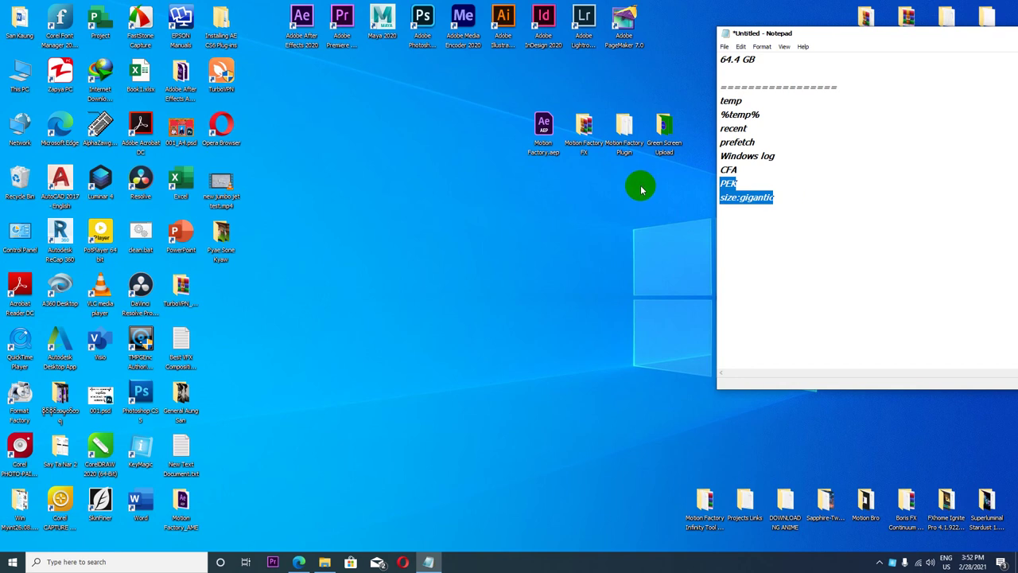
pyautogui.click(641, 190)
pyautogui.click(766, 198)
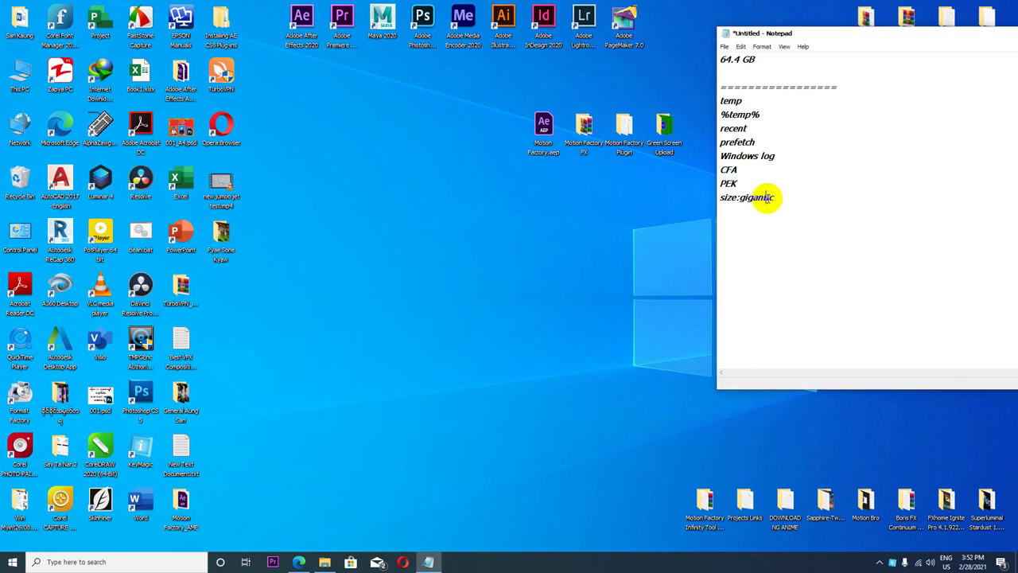
pyautogui.moveTo(721, 100); pyautogui.dragTo(782, 211)
pyautogui.click(786, 195)
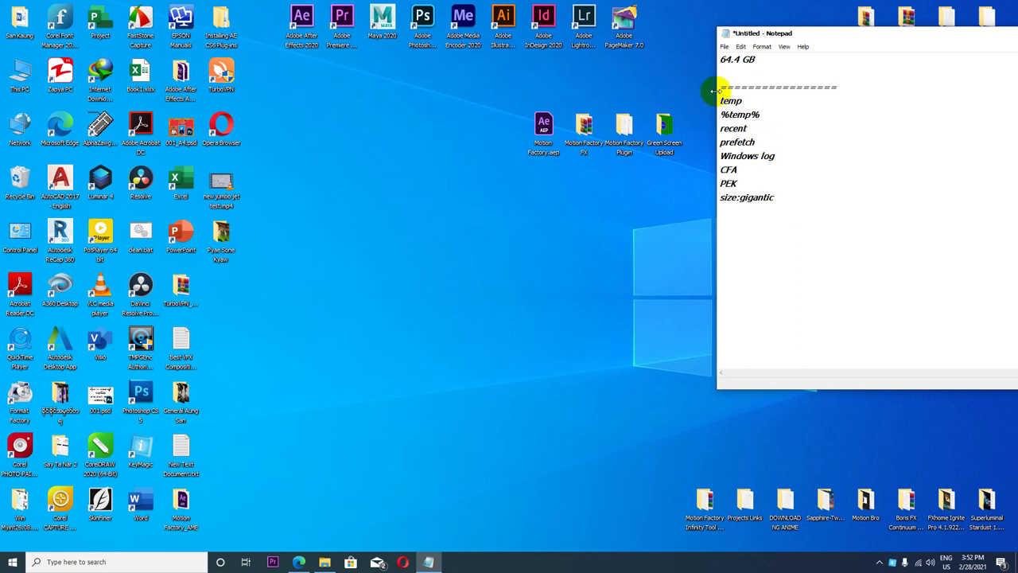
pyautogui.moveTo(721, 99); pyautogui.dragTo(769, 207)
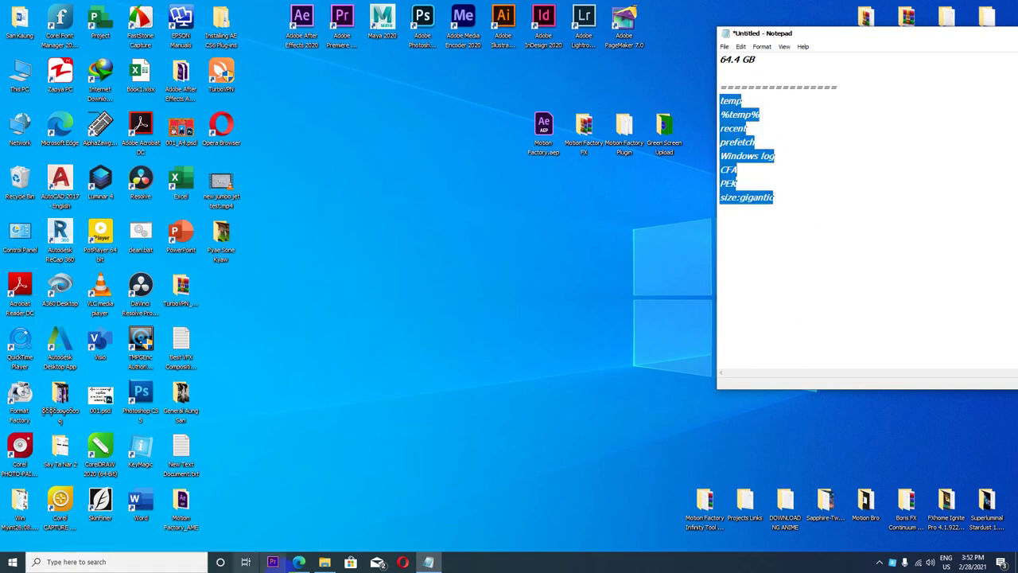
# Return to the PEK search results in File Explorer and look through the list of Adobe PEK files.
pyautogui.click(307, 565)
pyautogui.click(305, 564)
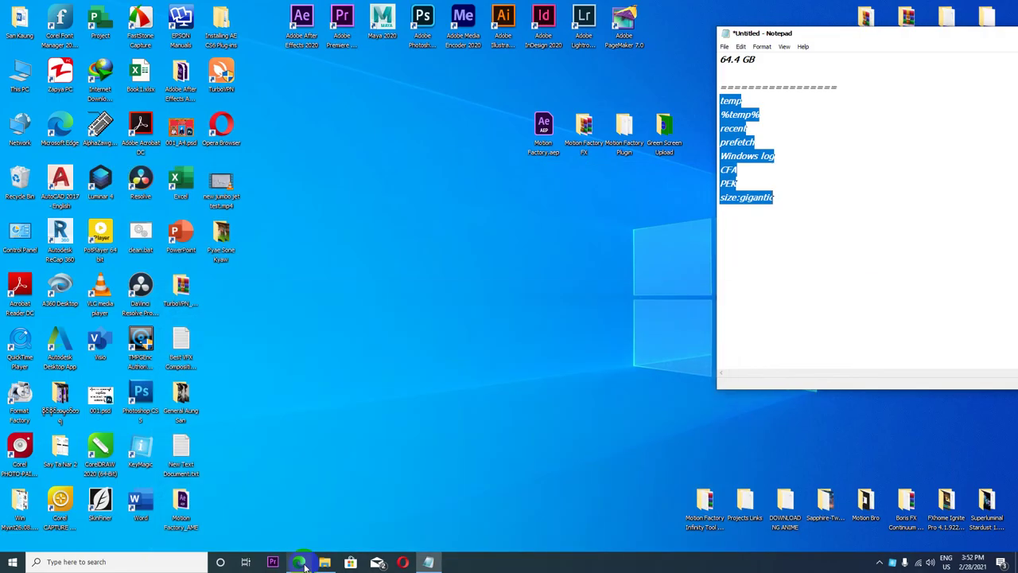
pyautogui.click(304, 565)
pyautogui.click(304, 565)
pyautogui.click(325, 563)
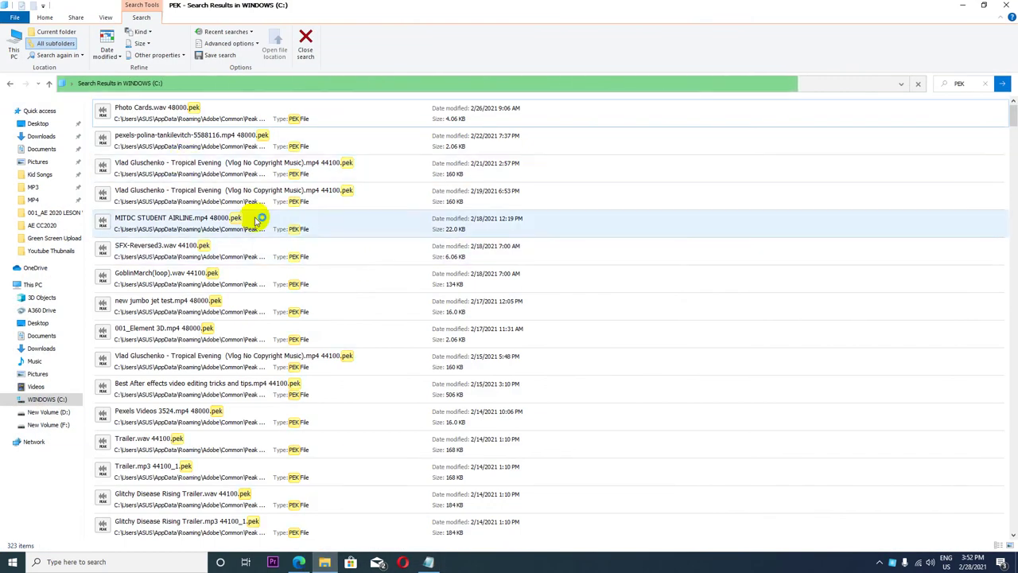
pyautogui.scroll(-10, 262, 382)
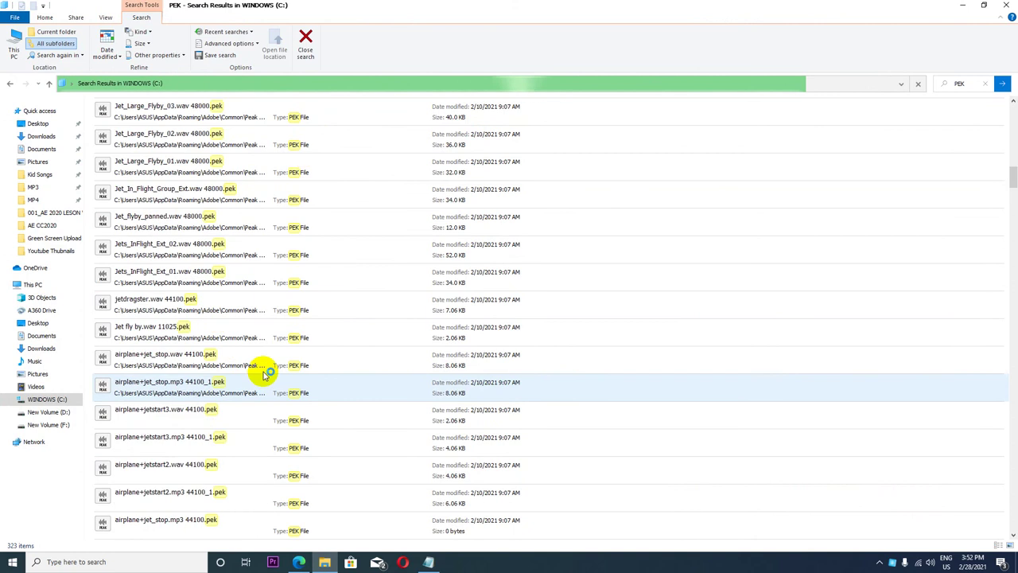
pyautogui.scroll(5, 268, 368)
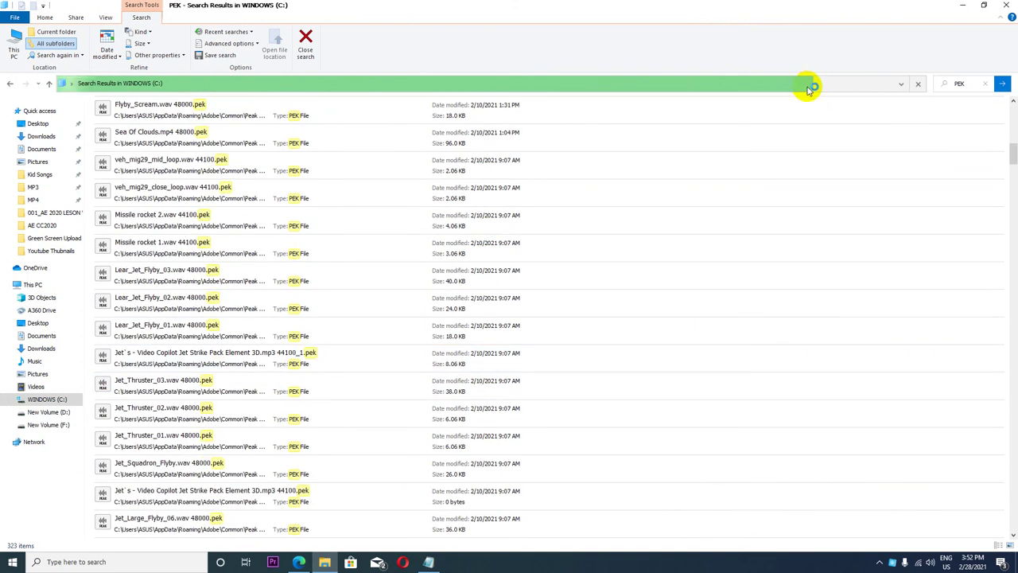
# Switch to the MITDC YouTube channel in Microsoft Edge and look over its uploaded videos.
pyautogui.click(318, 555)
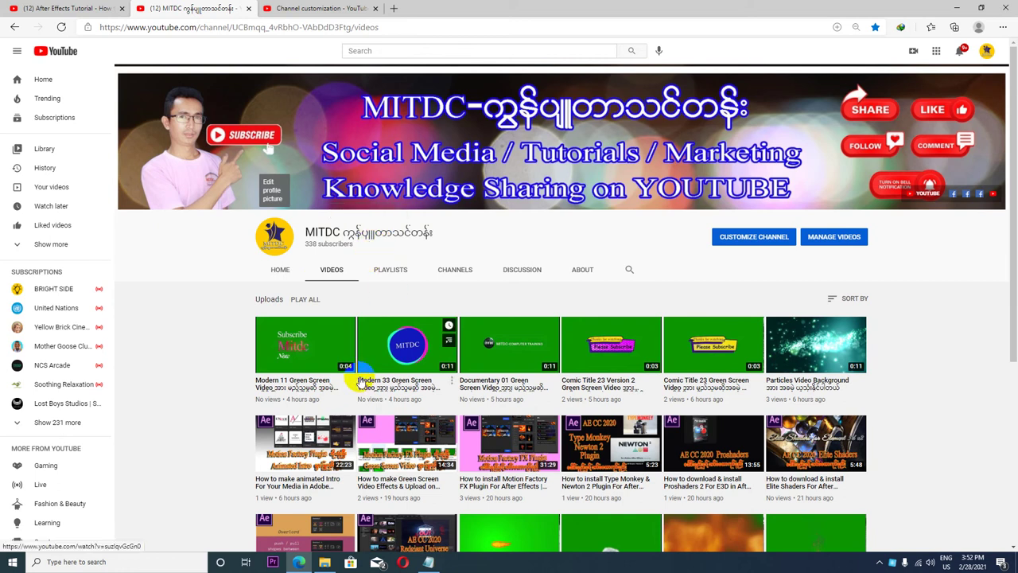
pyautogui.scroll(-1, 358, 385)
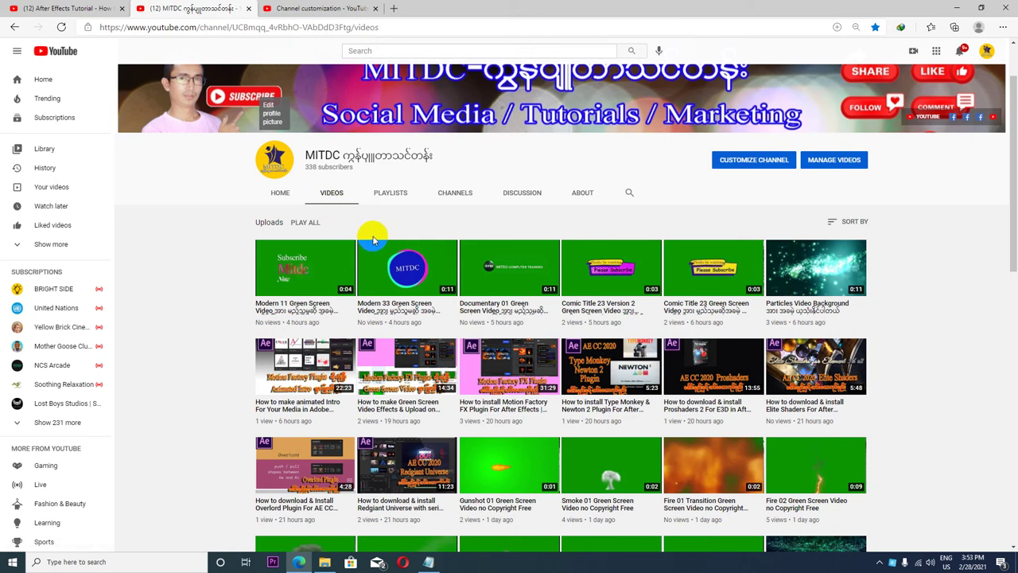
pyautogui.scroll(1, 373, 239)
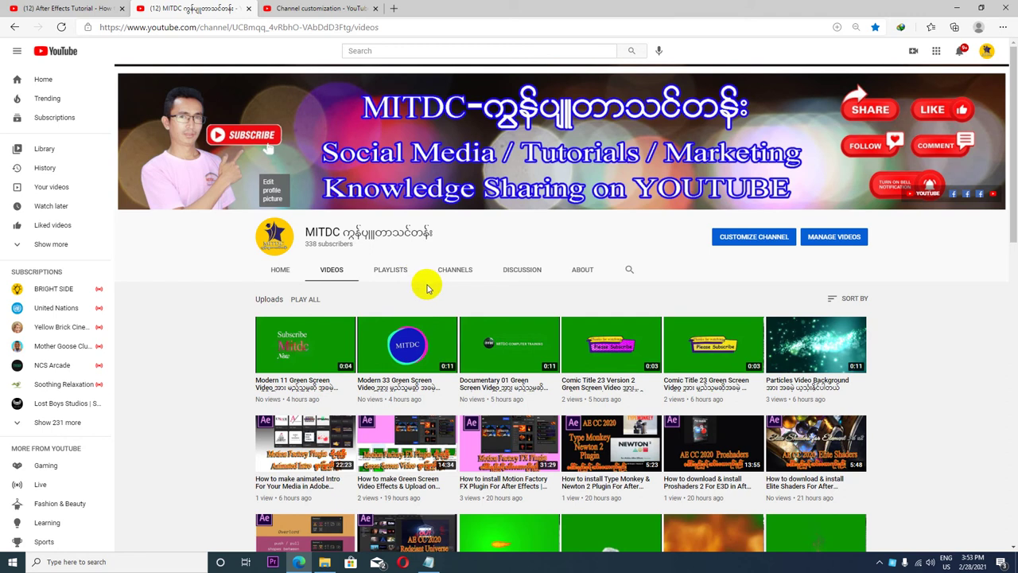
# Open the channel's created playlists and look through the whole list of tutorial playlists.
pyautogui.click(391, 272)
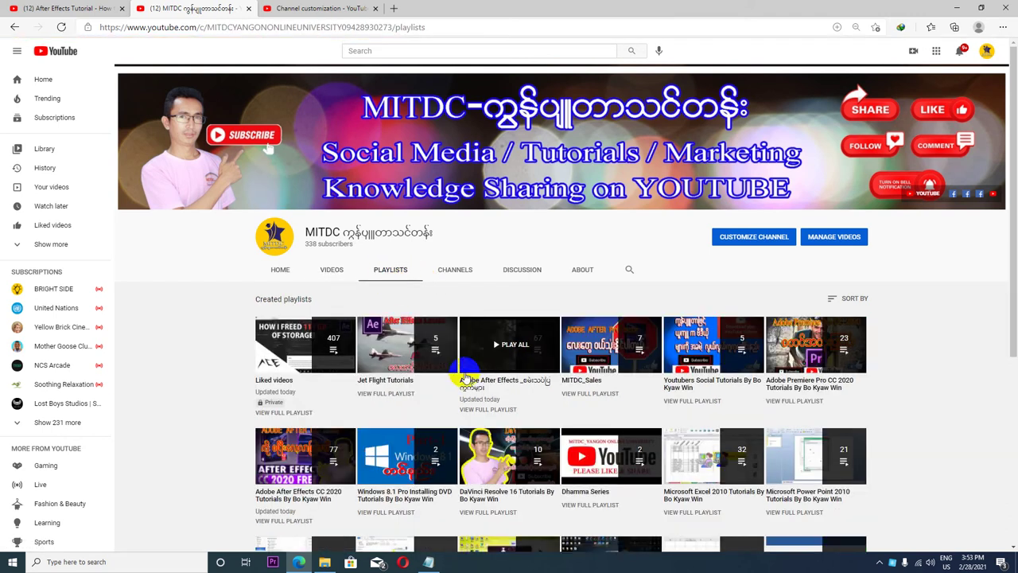
pyautogui.scroll(-3, 464, 373)
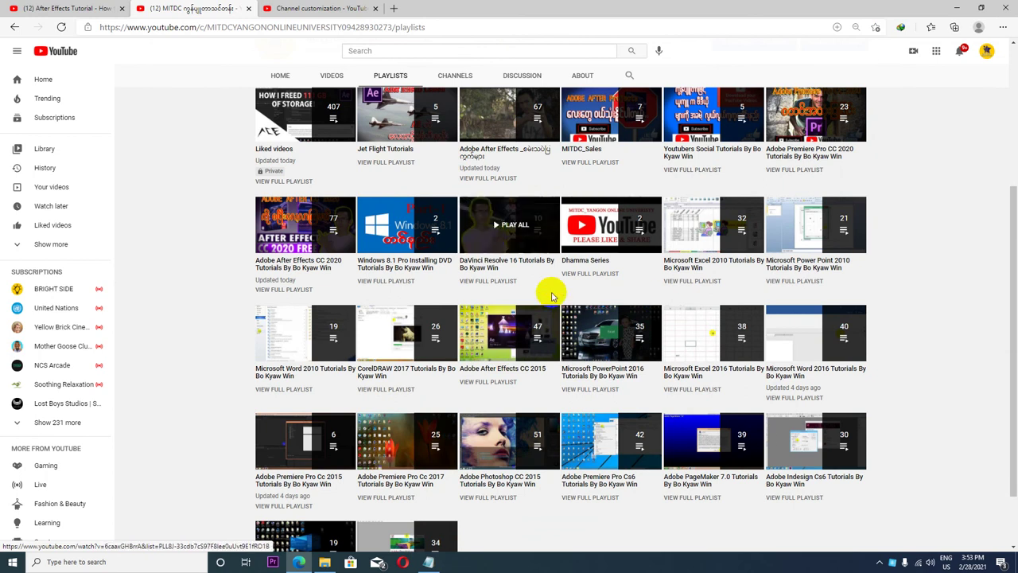
pyautogui.scroll(-1, 541, 318)
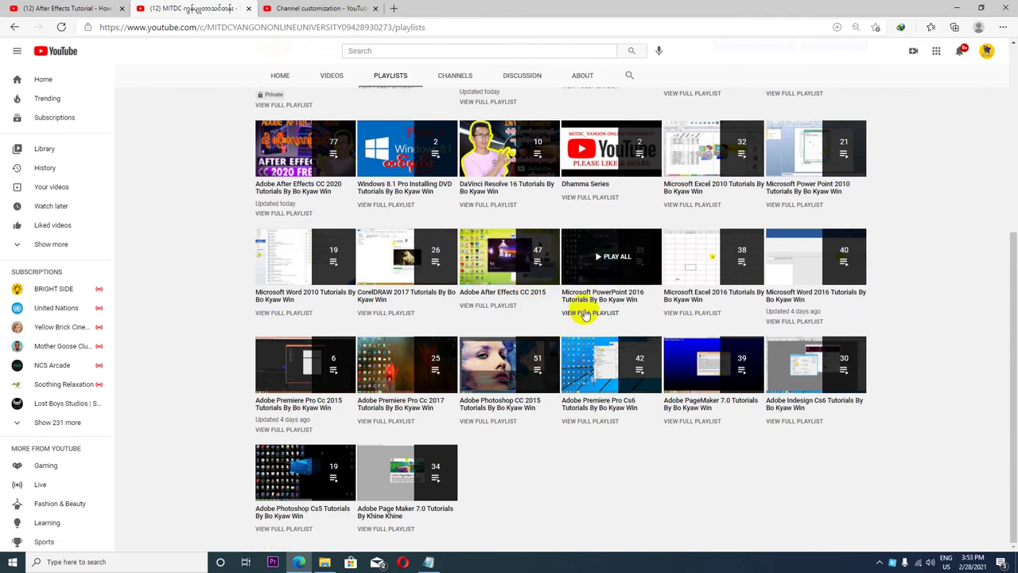
pyautogui.click(602, 273)
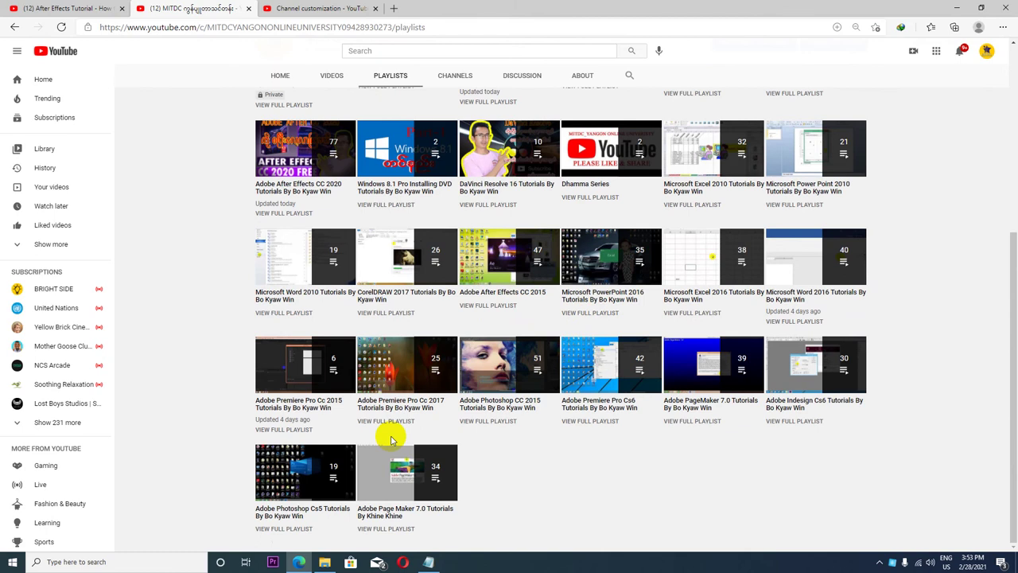
pyautogui.click(427, 394)
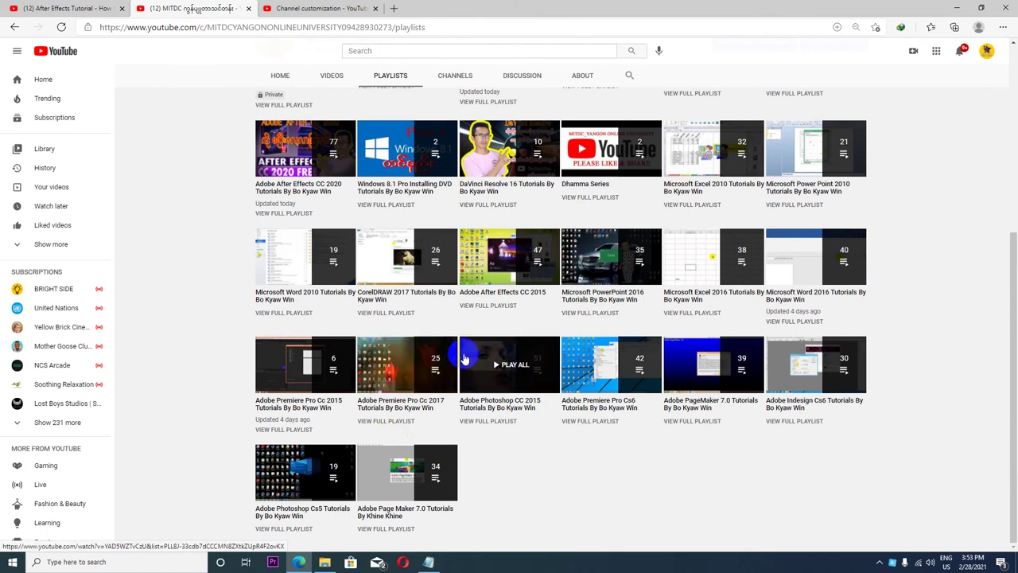
pyautogui.scroll(3, 468, 359)
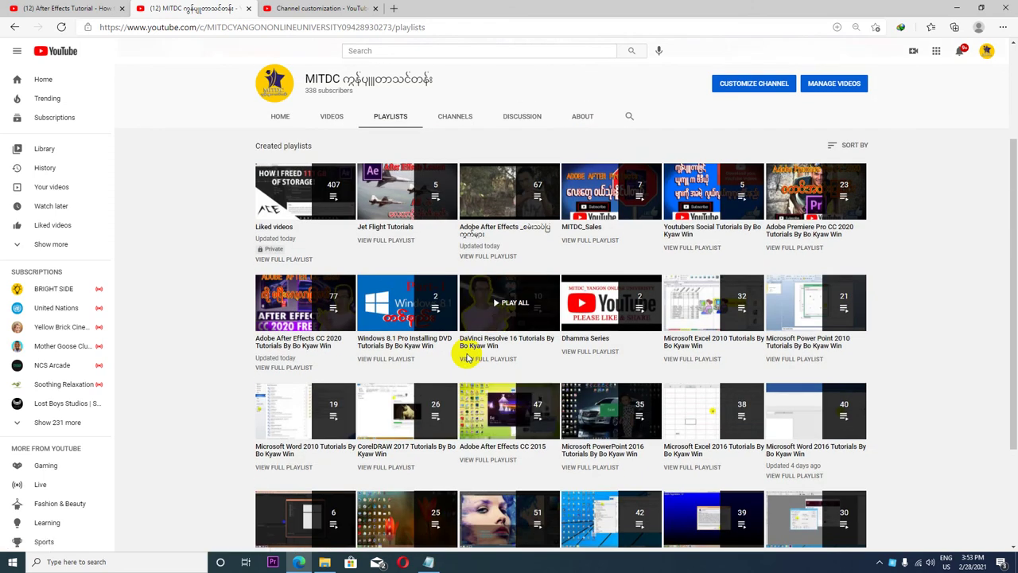
pyautogui.scroll(-1, 469, 358)
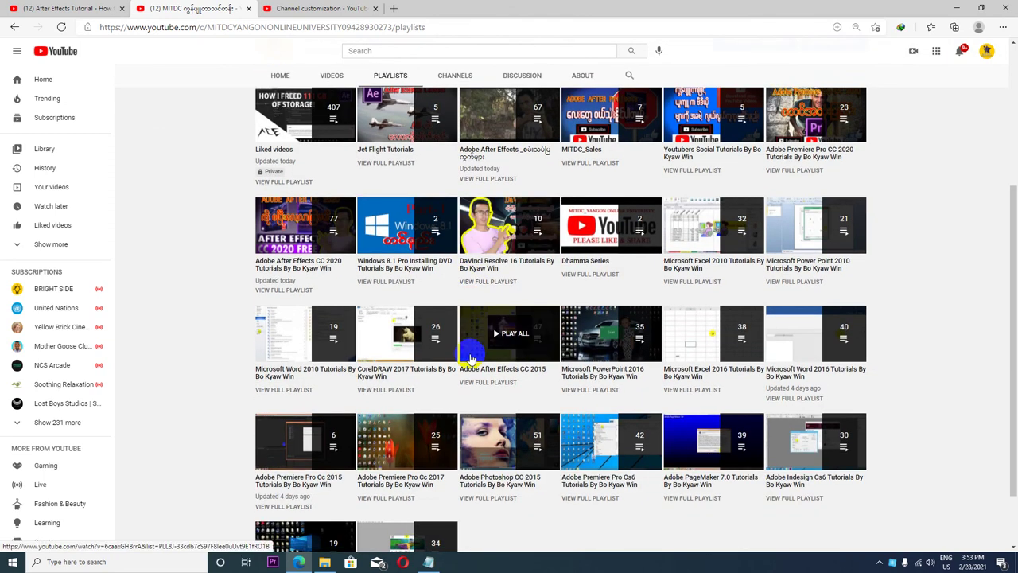
pyautogui.scroll(-1, 469, 358)
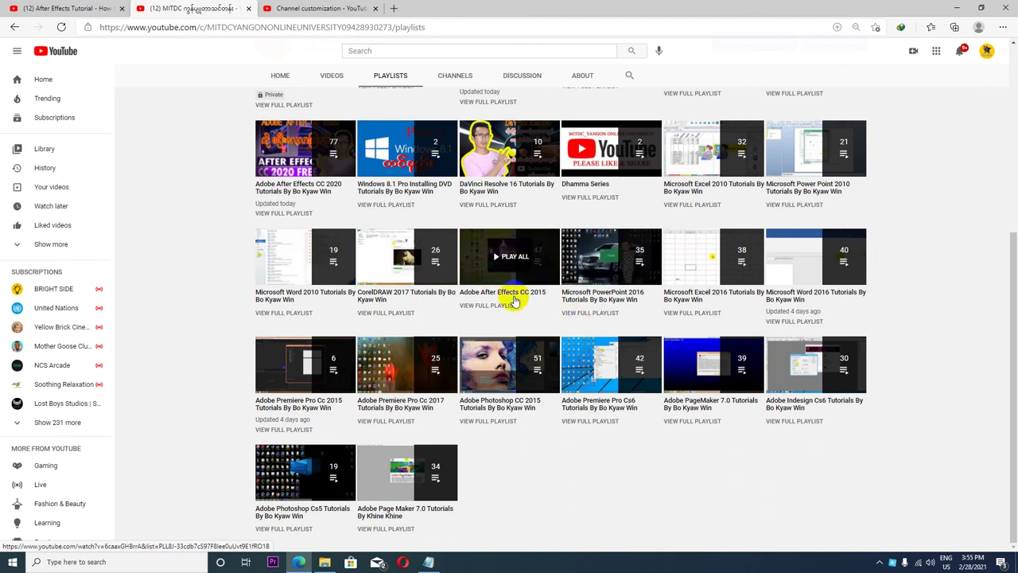
# Look back over the playlists up to the links on the channel banner, and return to File Explorer.
pyautogui.scroll(1, 512, 296)
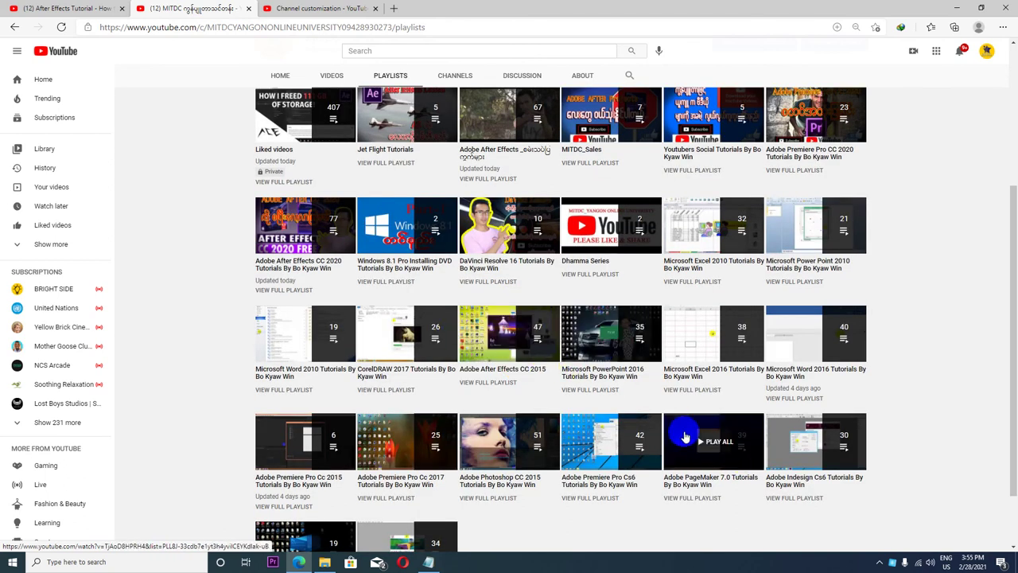
pyautogui.scroll(3, 557, 358)
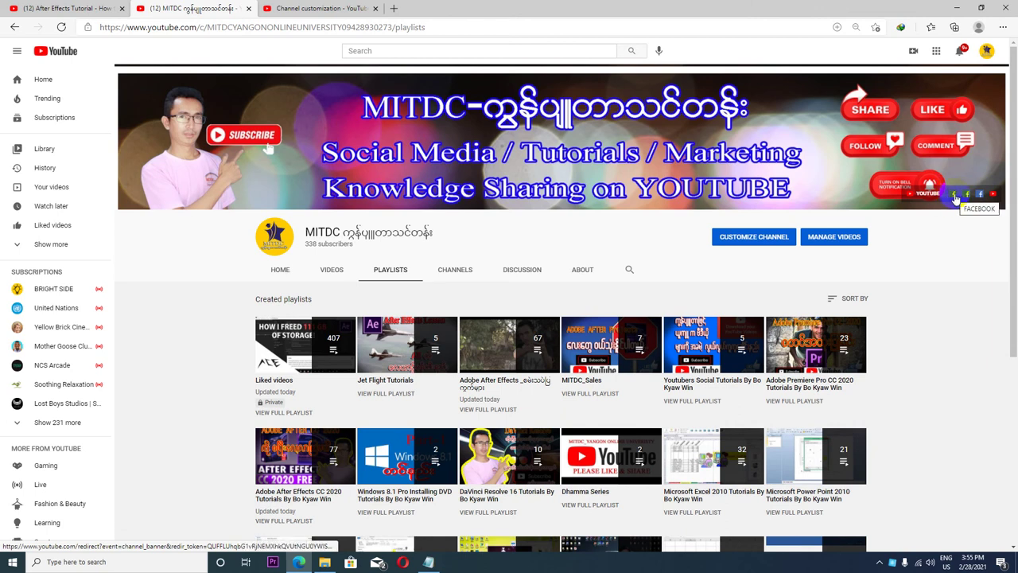
pyautogui.click(955, 8)
# Look through the whole list of PEK files found on the C: drive, down to the oldest entries.
pyautogui.scroll(10, 215, 278)
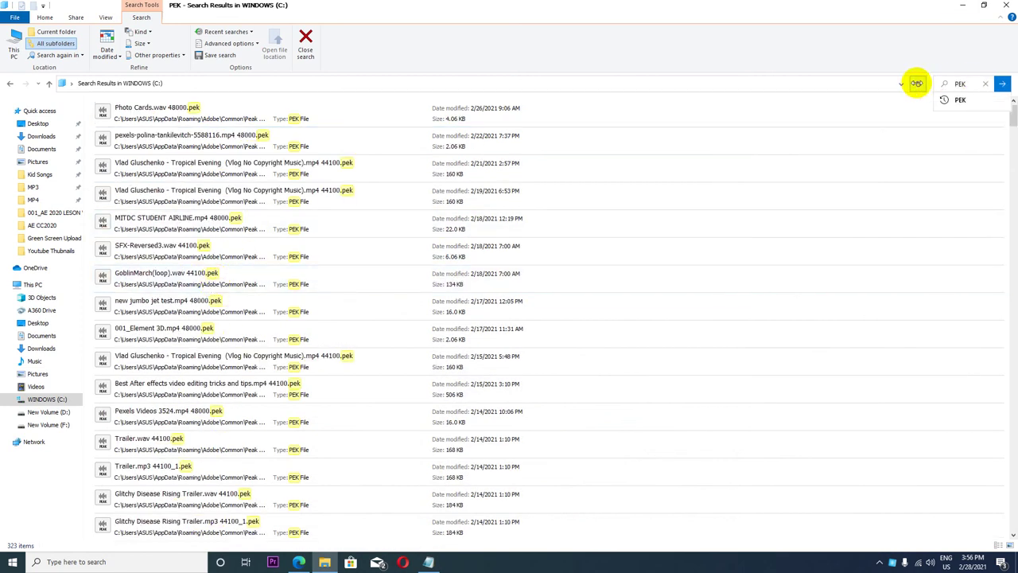
pyautogui.click(965, 82)
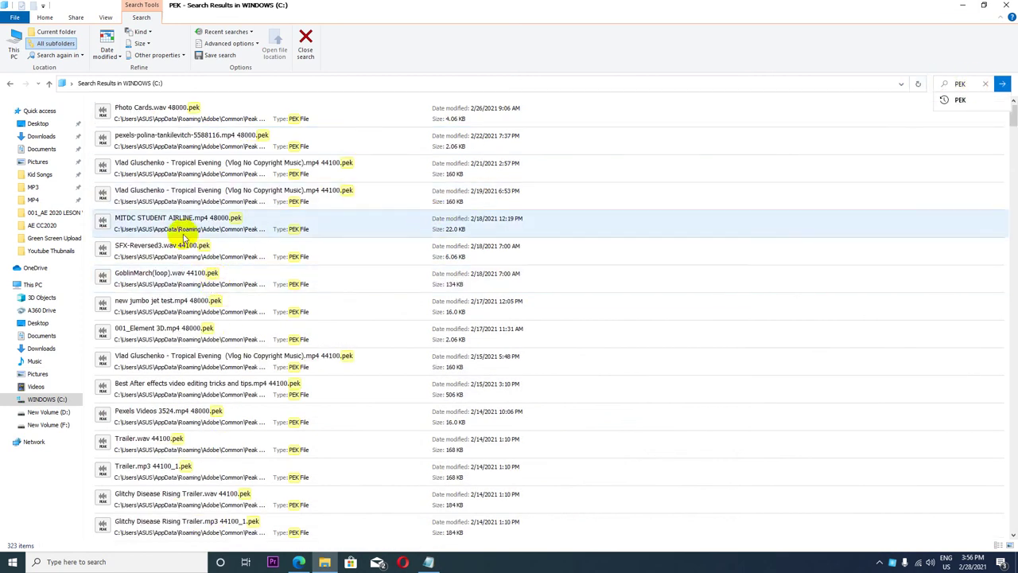
pyautogui.click(163, 111)
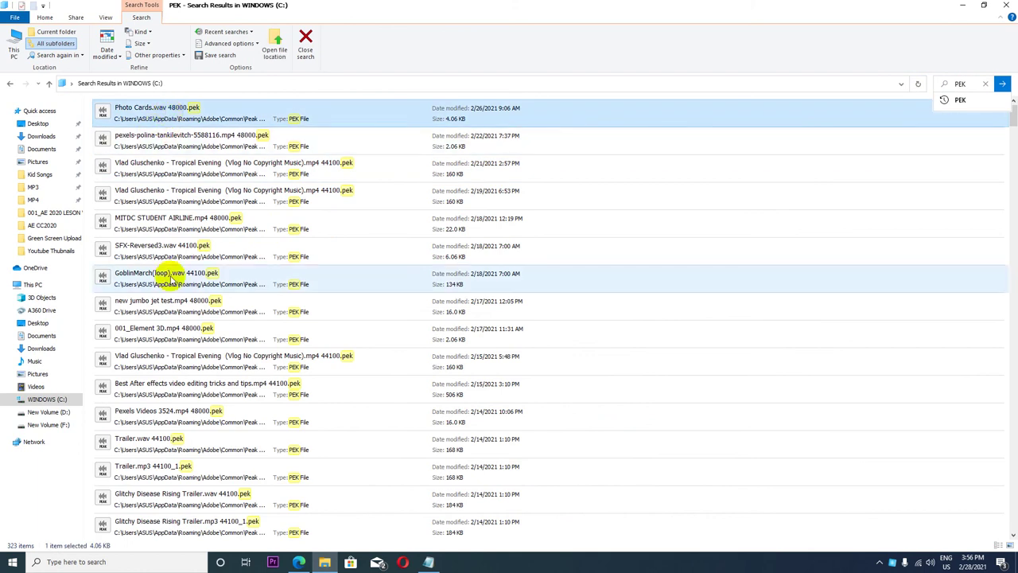
pyautogui.scroll(-15, 170, 334)
pyautogui.scroll(15, 173, 350)
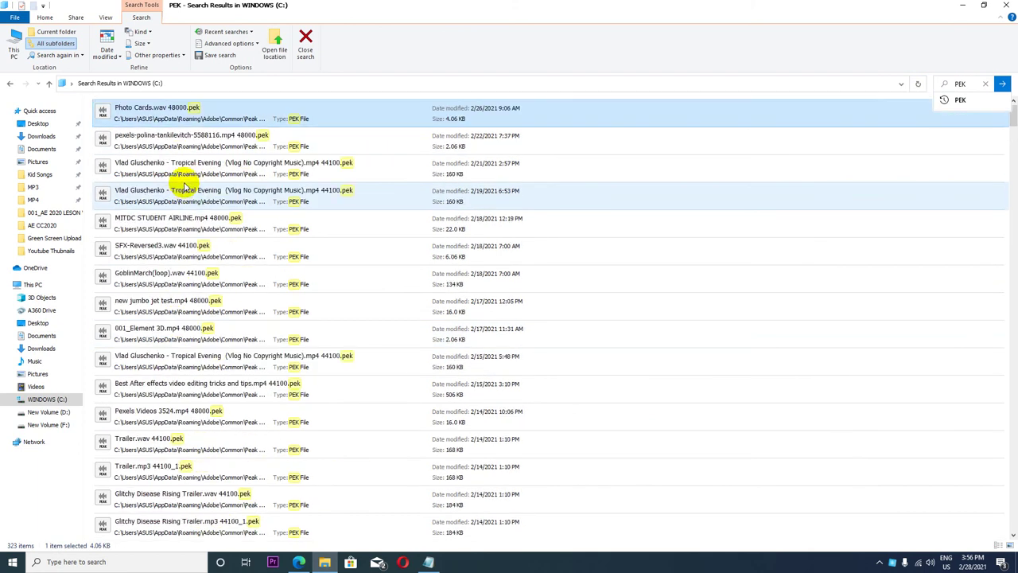
pyautogui.scroll(-15, 204, 234)
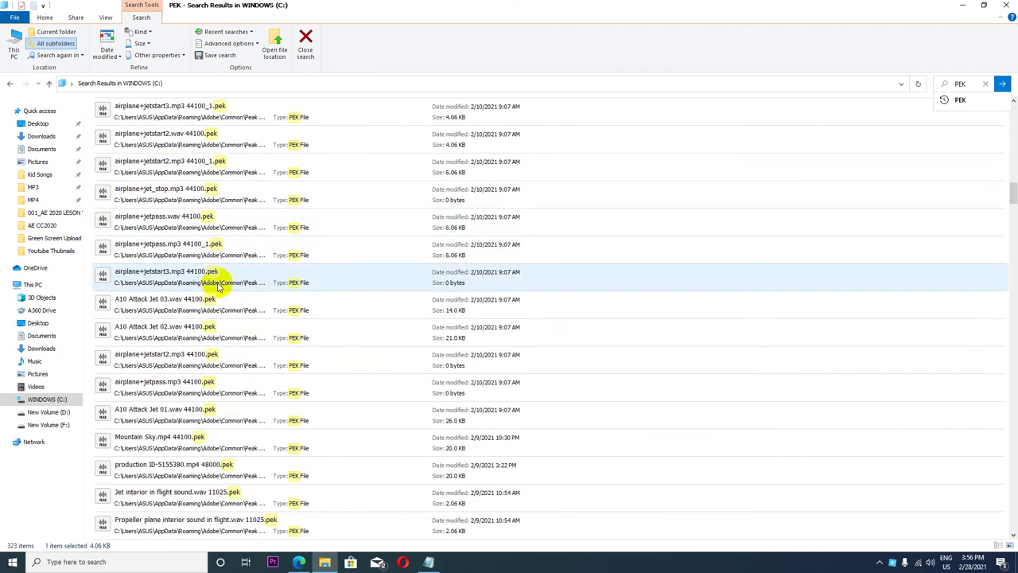
pyautogui.scroll(-15, 254, 334)
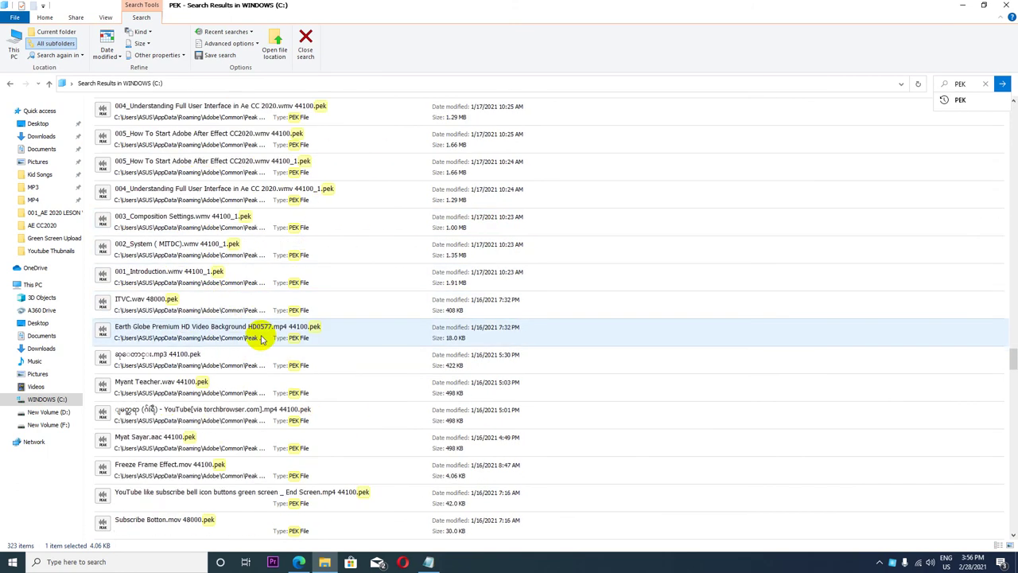
pyautogui.scroll(-12, 262, 350)
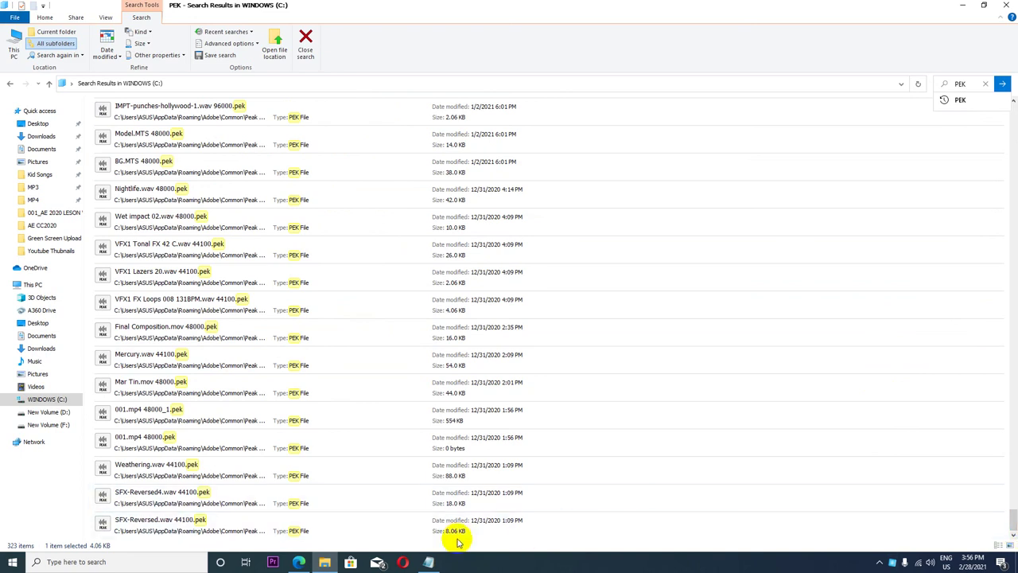
# Delete all the PEK files found on the C: drive and rerun the PEK search.
pyautogui.hotkey('ctrl', 'a')
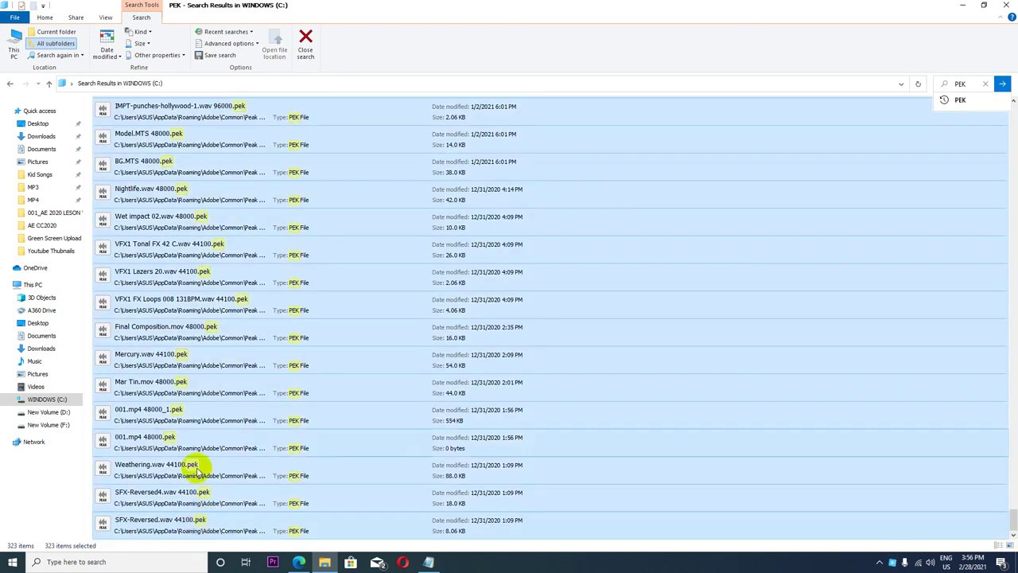
pyautogui.click(44, 18)
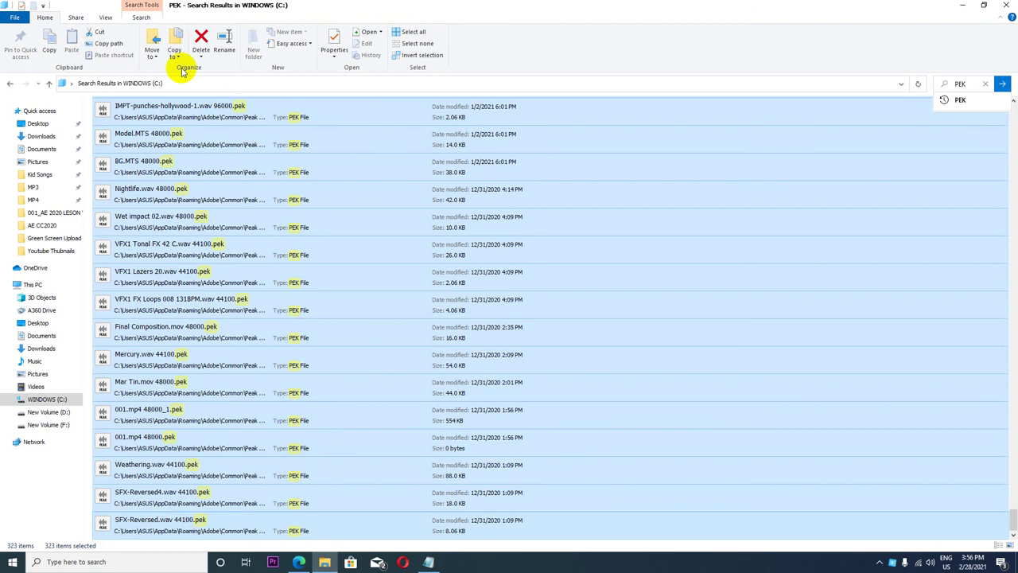
pyautogui.click(201, 38)
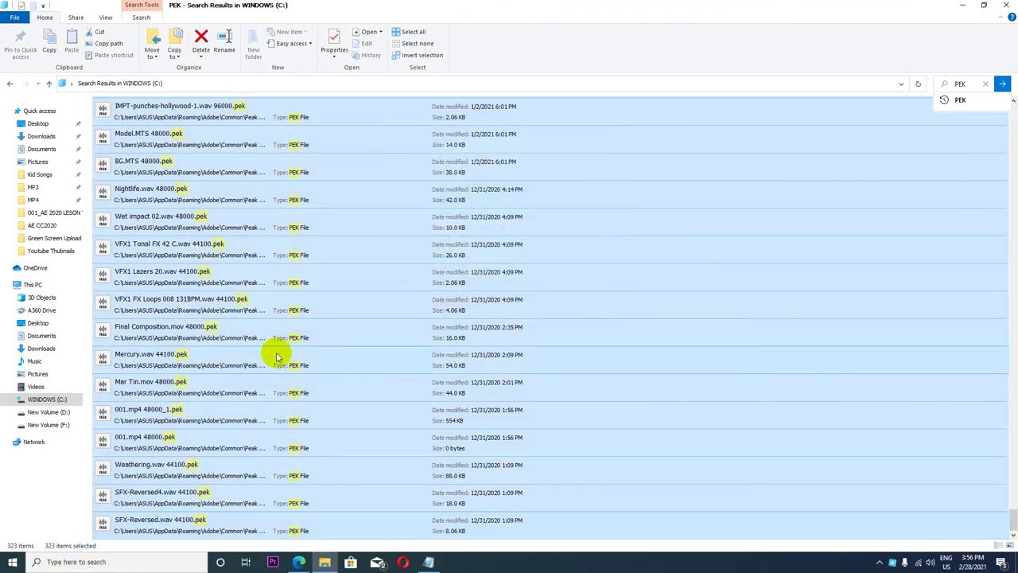
pyautogui.click(918, 86)
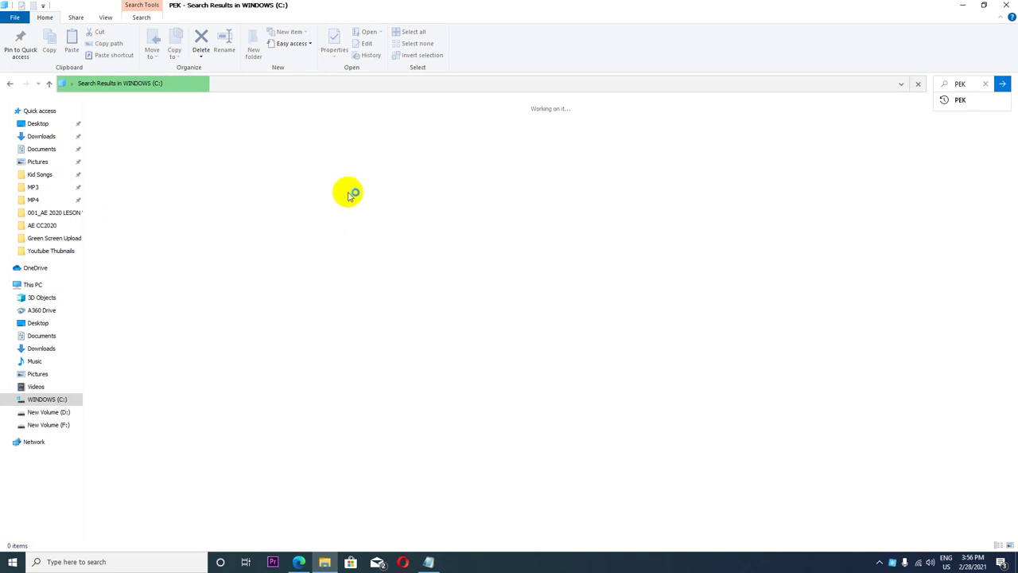
pyautogui.doubleClick(960, 82)
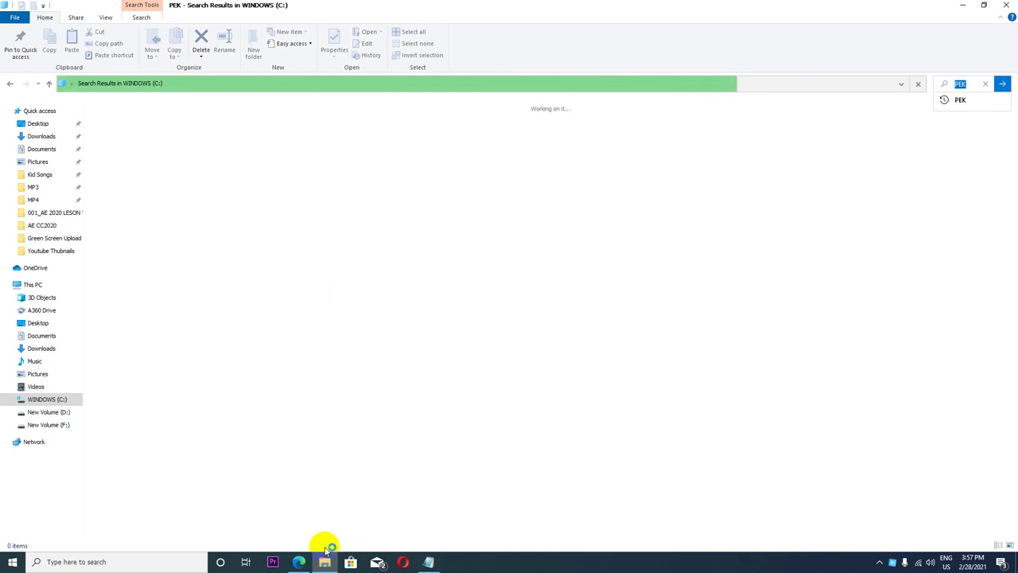
# Switch to Microsoft Edge and look over the channel's playlists while the PEK search runs, and return to File Explorer.
pyautogui.click(300, 563)
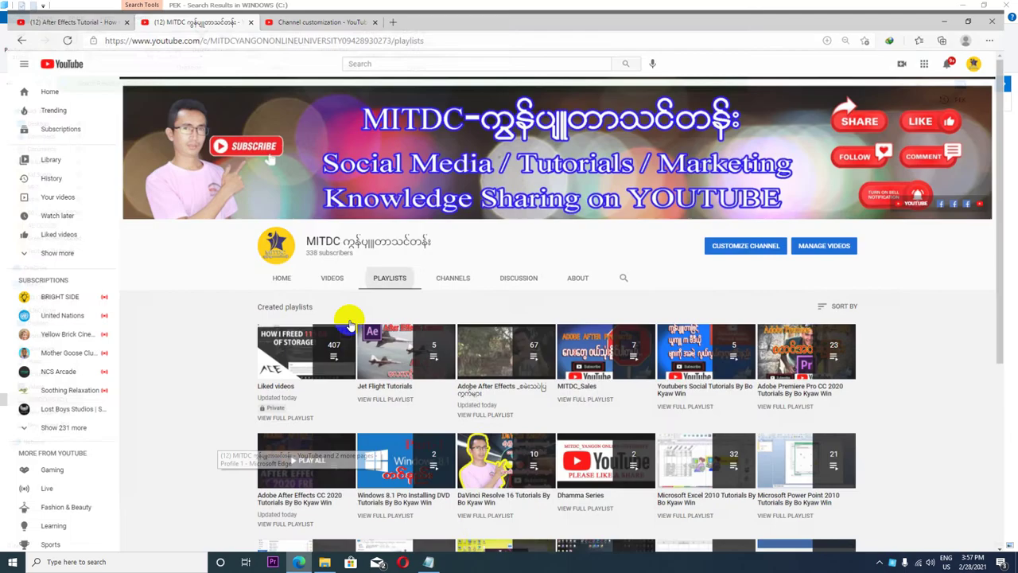
pyautogui.scroll(-3, 537, 377)
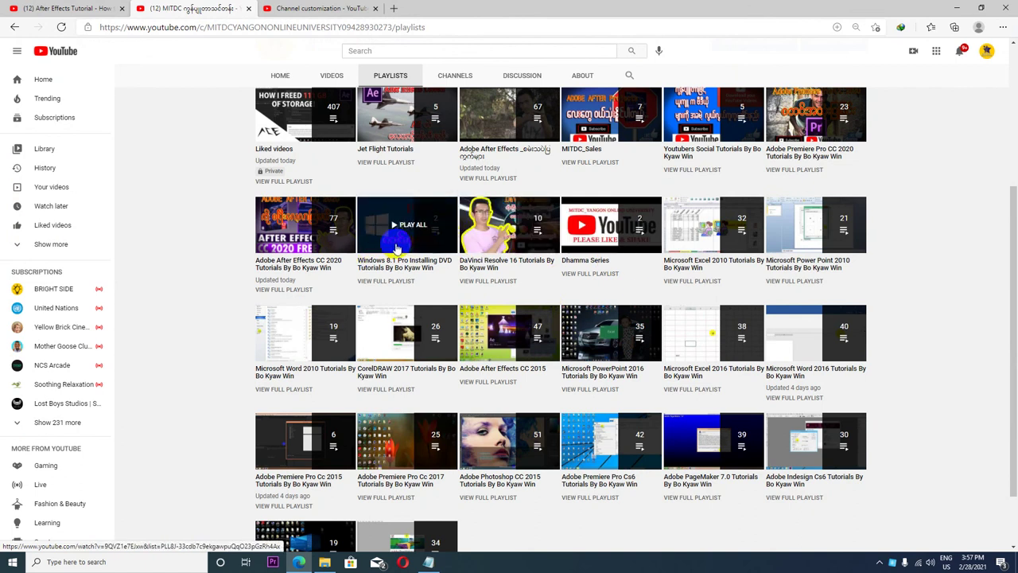
pyautogui.scroll(1, 401, 249)
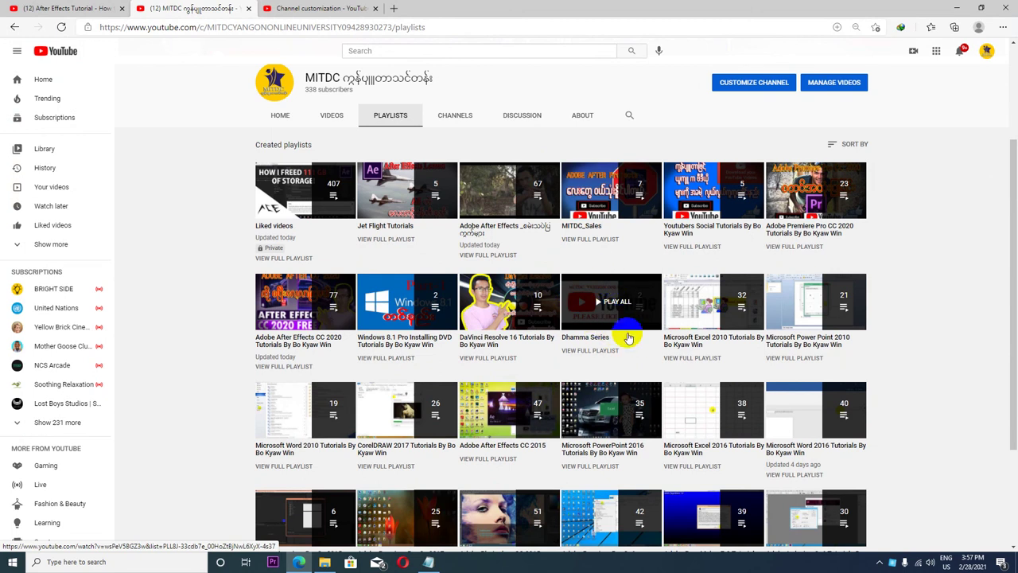
pyautogui.scroll(-2, 611, 354)
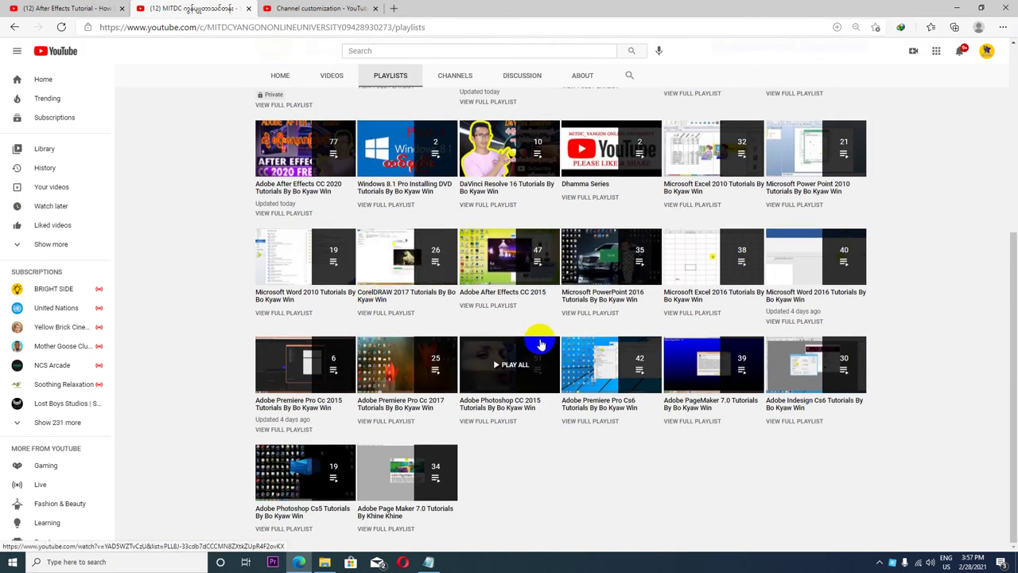
pyautogui.scroll(3, 540, 344)
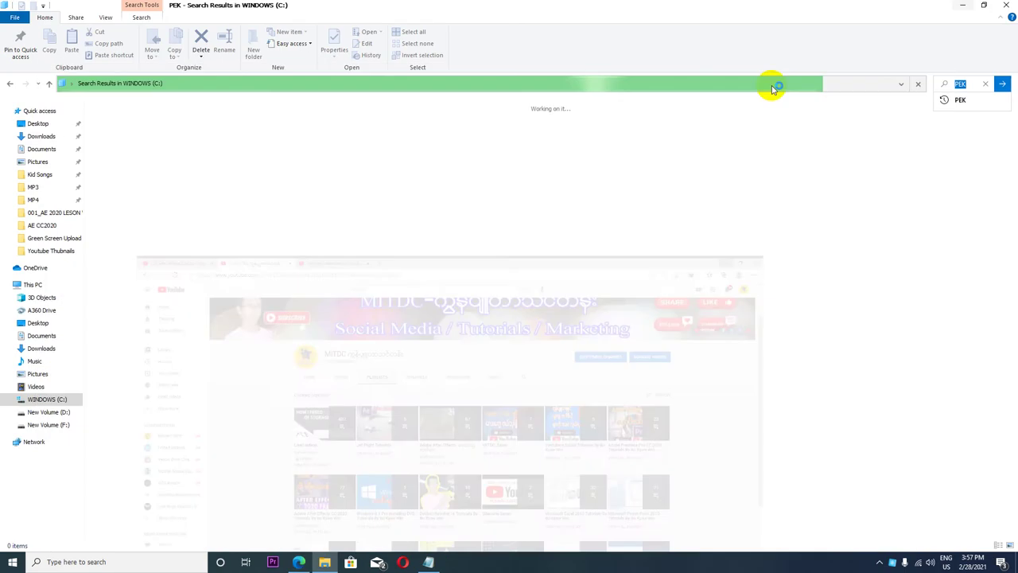
pyautogui.click(956, 8)
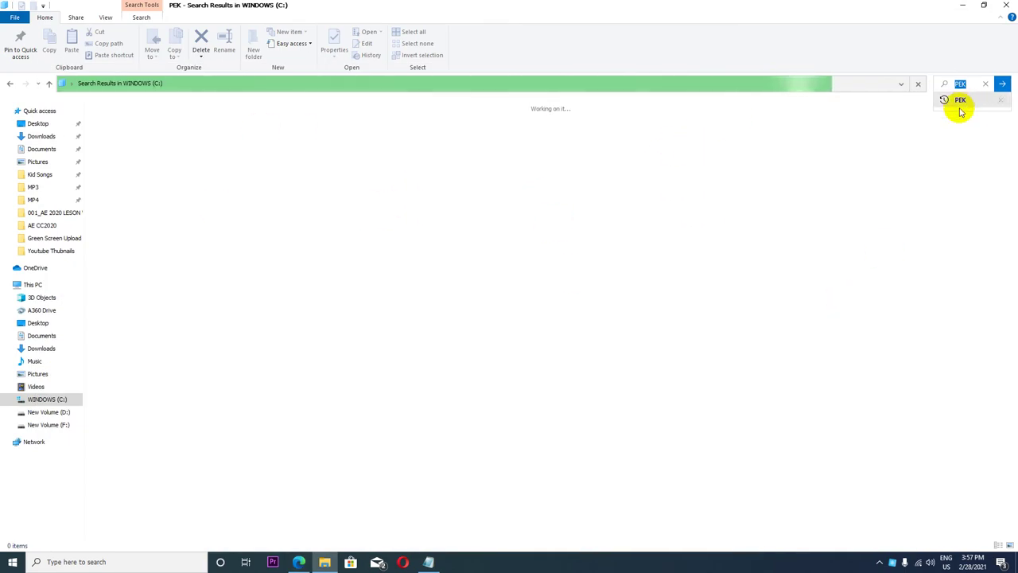
pyautogui.click(962, 6)
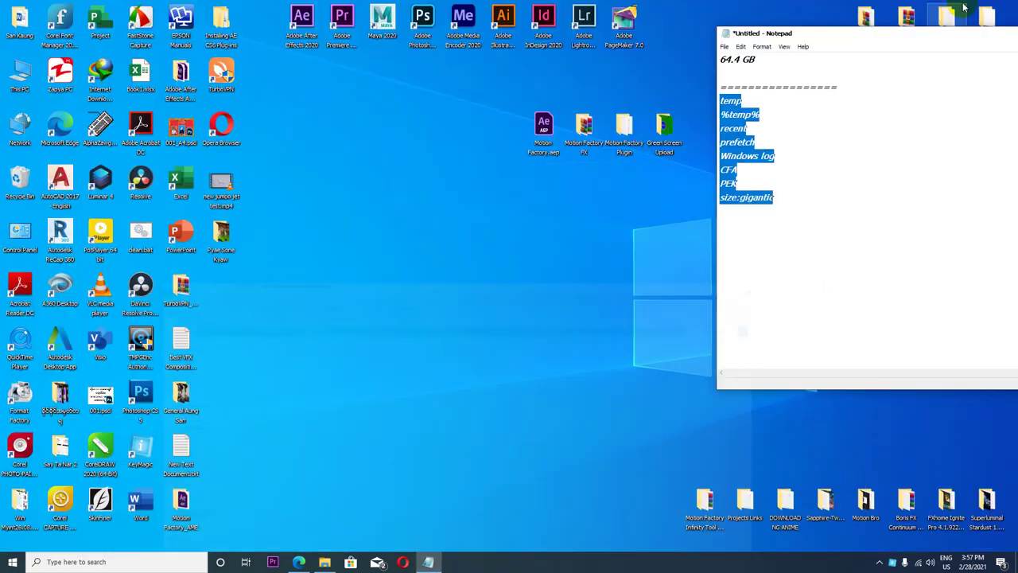
pyautogui.click(740, 198)
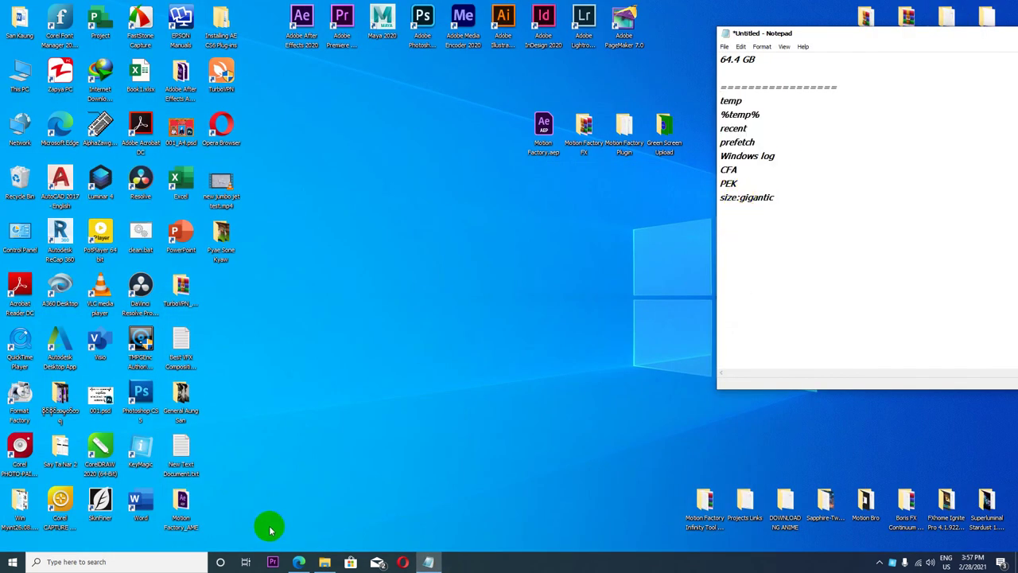
pyautogui.click(324, 561)
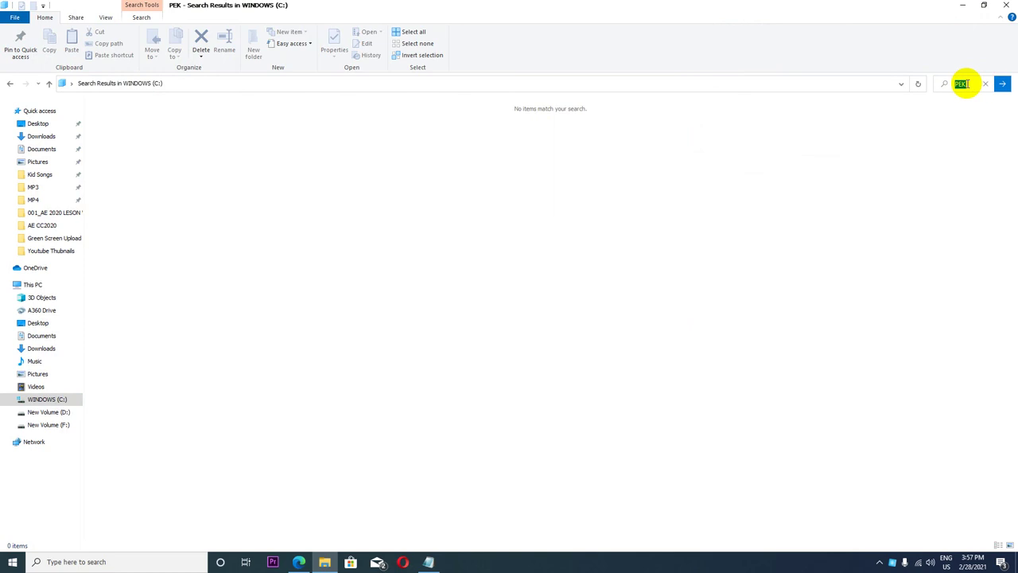
pyautogui.click(967, 84)
pyautogui.write('a')
pyautogui.press('BackSpace')
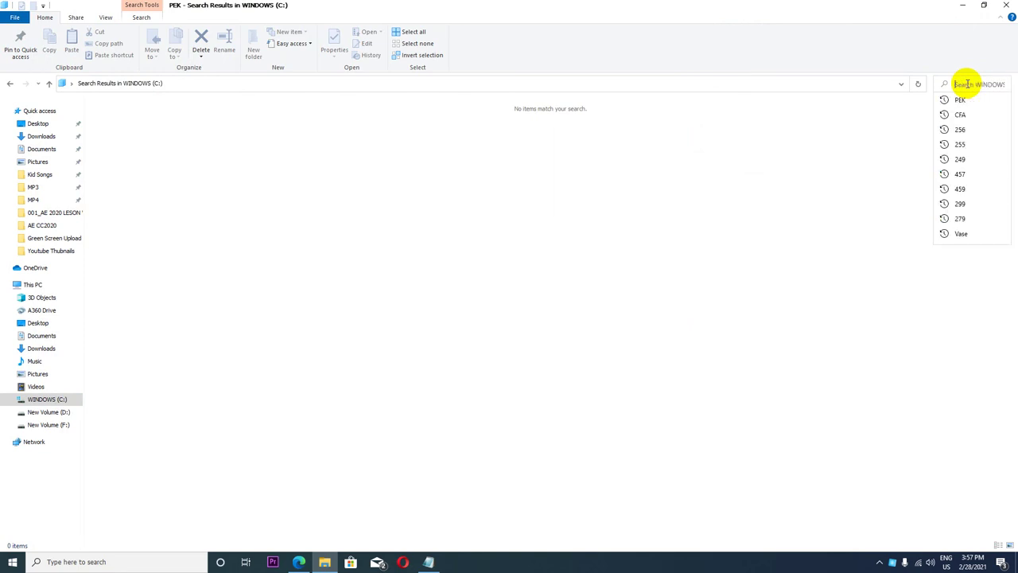
pyautogui.write('size')
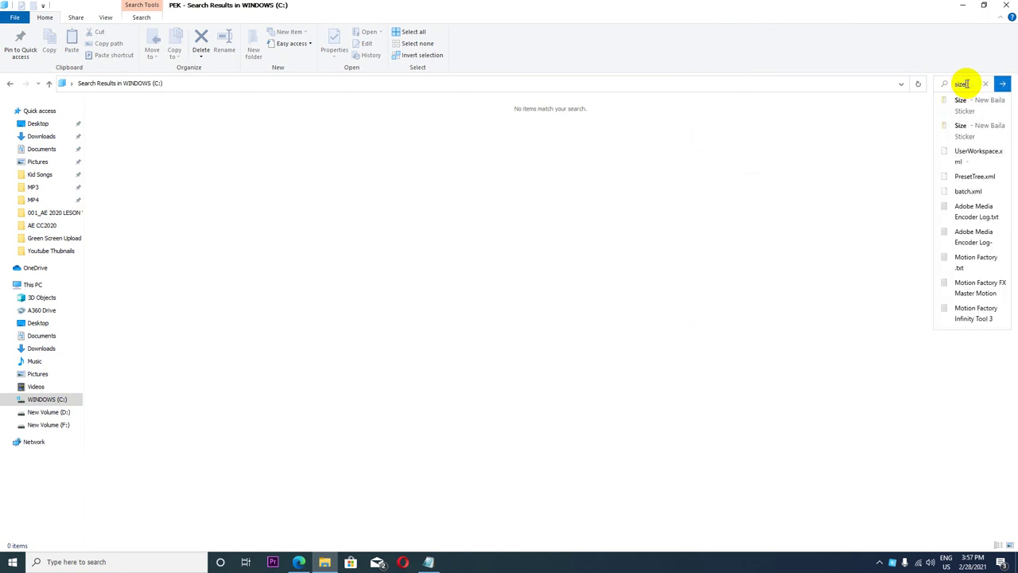
pyautogui.press('Escape')
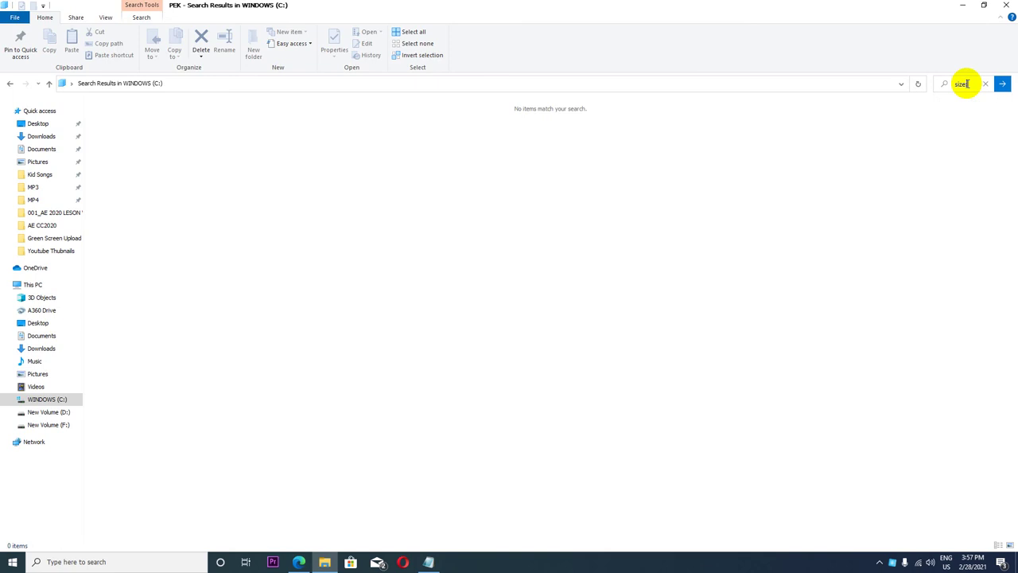
pyautogui.write(':')
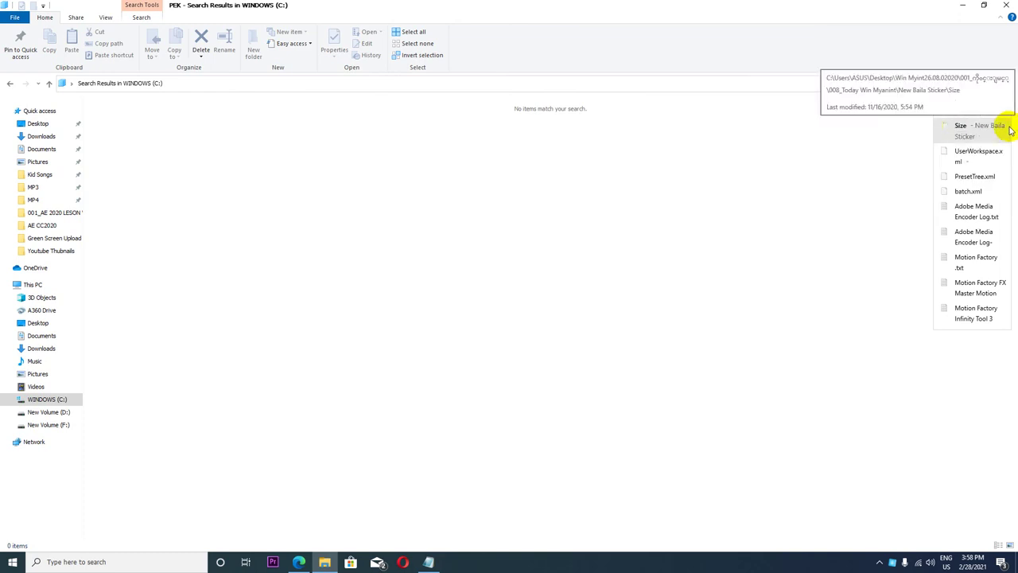
# Copy the search term size:gigantic from the Notepad notes.
pyautogui.click(963, 5)
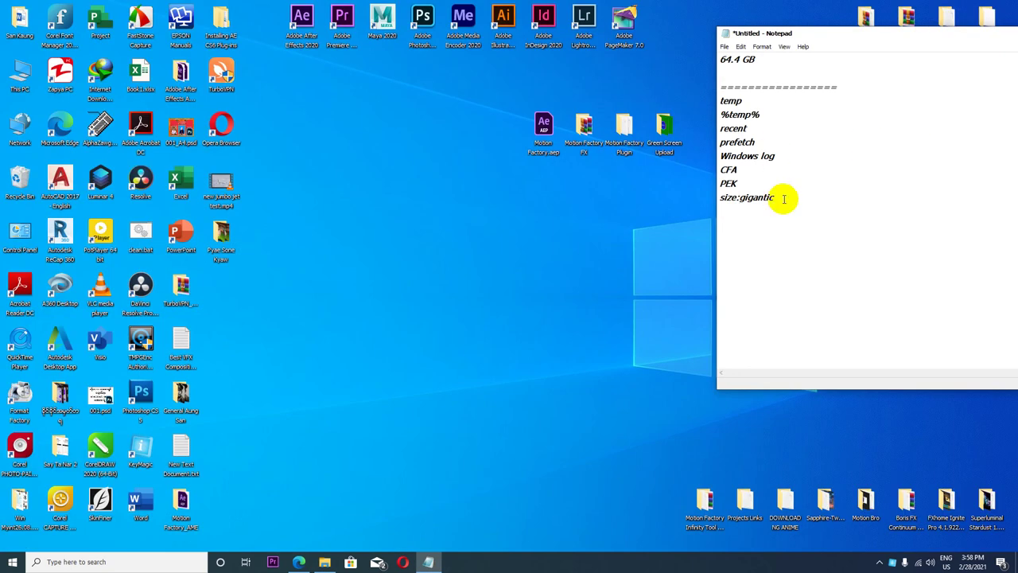
pyautogui.moveTo(783, 199); pyautogui.dragTo(717, 197)
pyautogui.rightClick(730, 200)
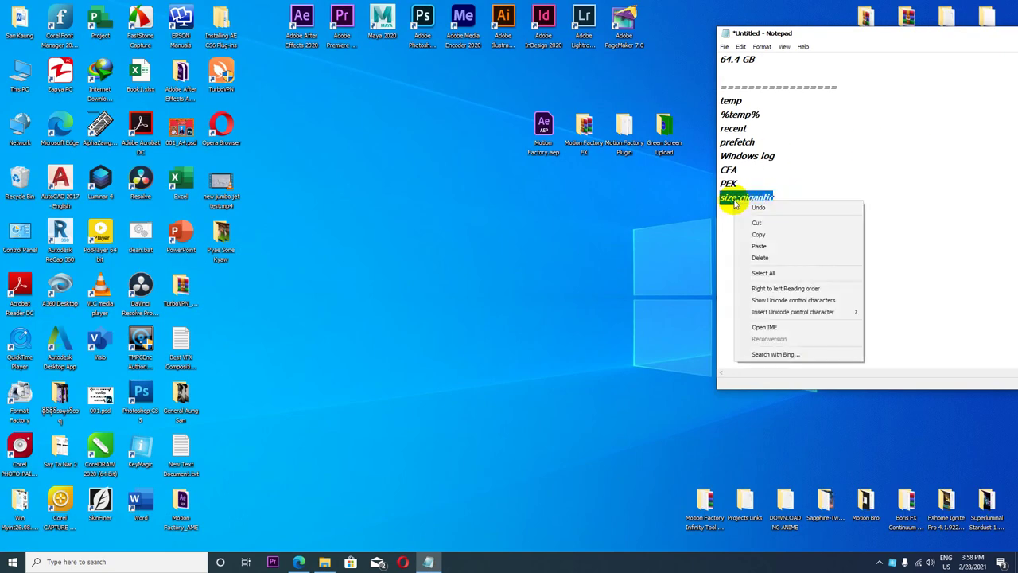
pyautogui.click(763, 231)
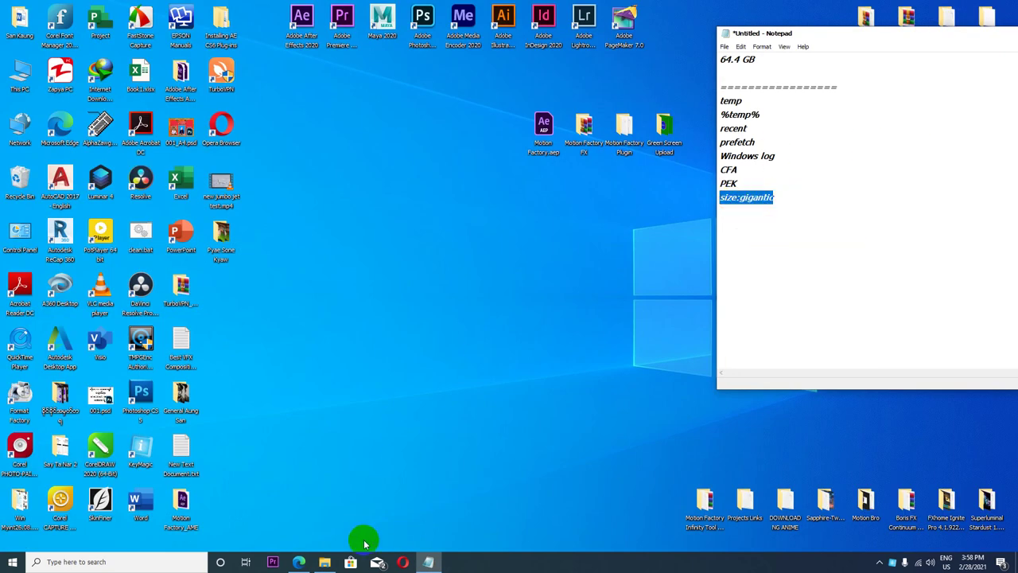
# Search the C: drive in File Explorer for size:gigantic, pasting the copied term in place of the partial entry.
pyautogui.click(324, 559)
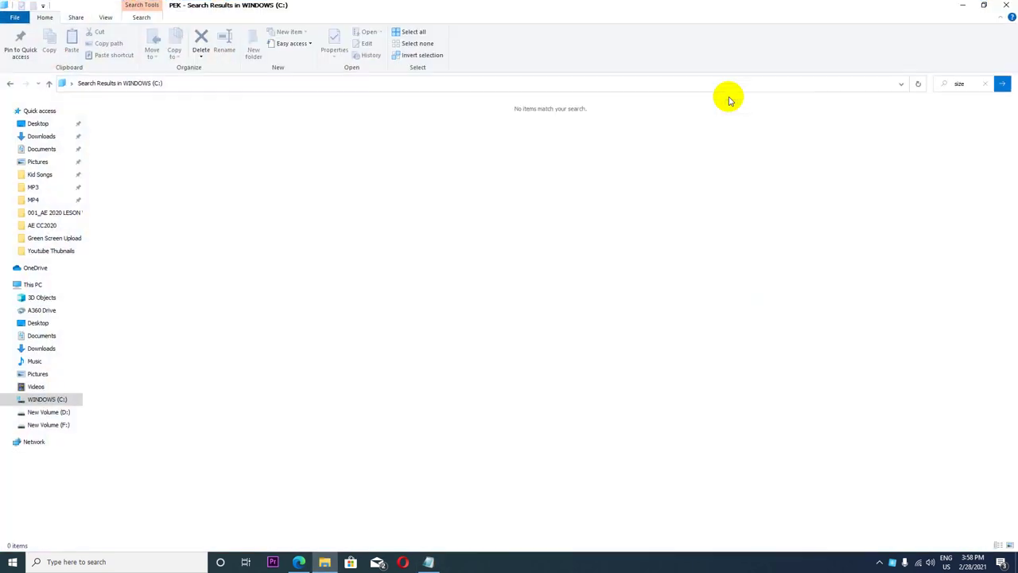
pyautogui.rightClick(960, 84)
pyautogui.click(961, 129)
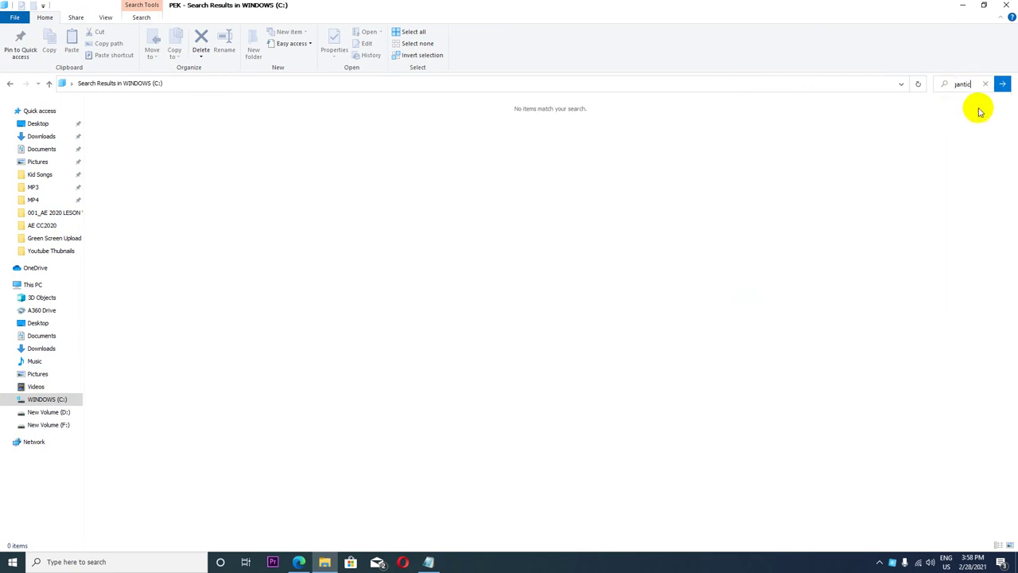
pyautogui.click(1003, 85)
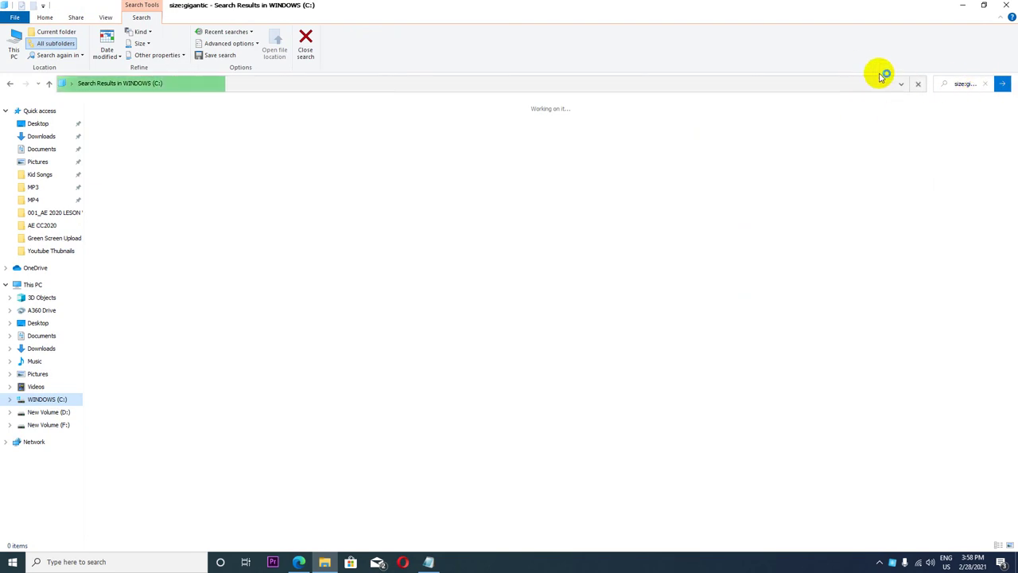
# Switch to the YouTube channel page in Microsoft Edge and look at its banner and playlists while the search runs.
pyautogui.click(298, 561)
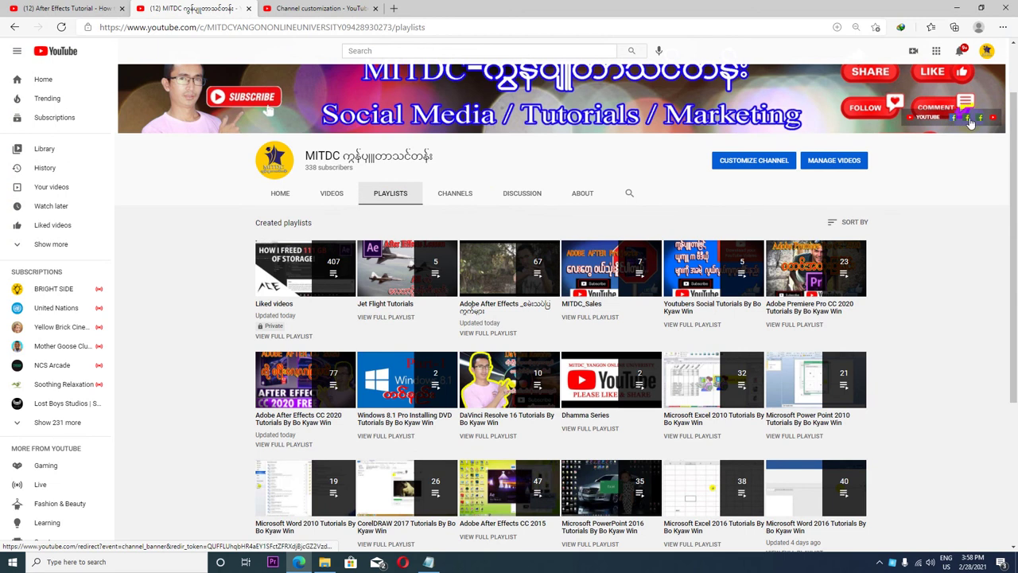
pyautogui.scroll(1, 969, 121)
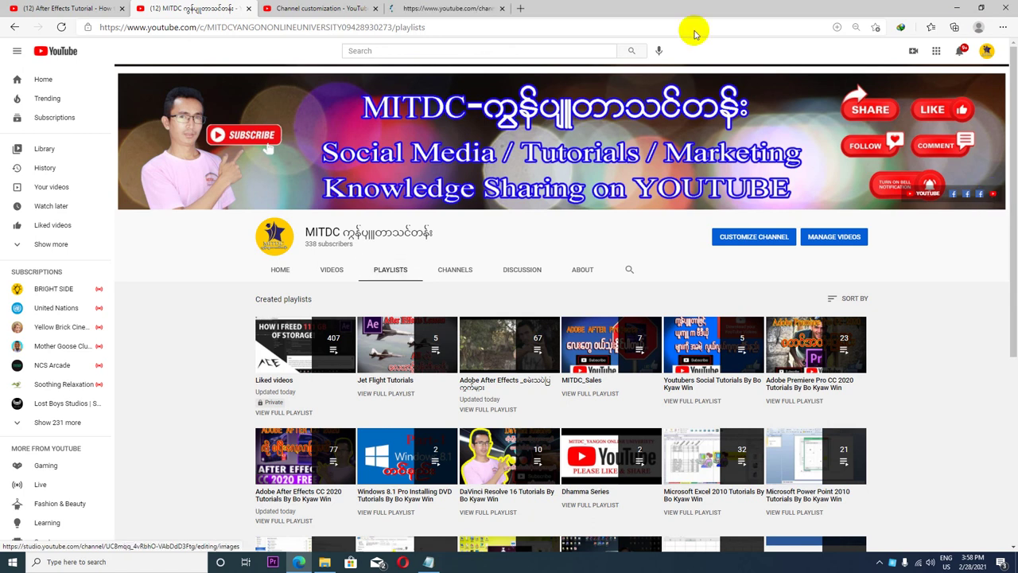
# Open the second YouTube channel's Videos page in Microsoft Edge and look through its uploaded After Effects, Photoshop and Illustrator tutorials.
pyautogui.click(449, 11)
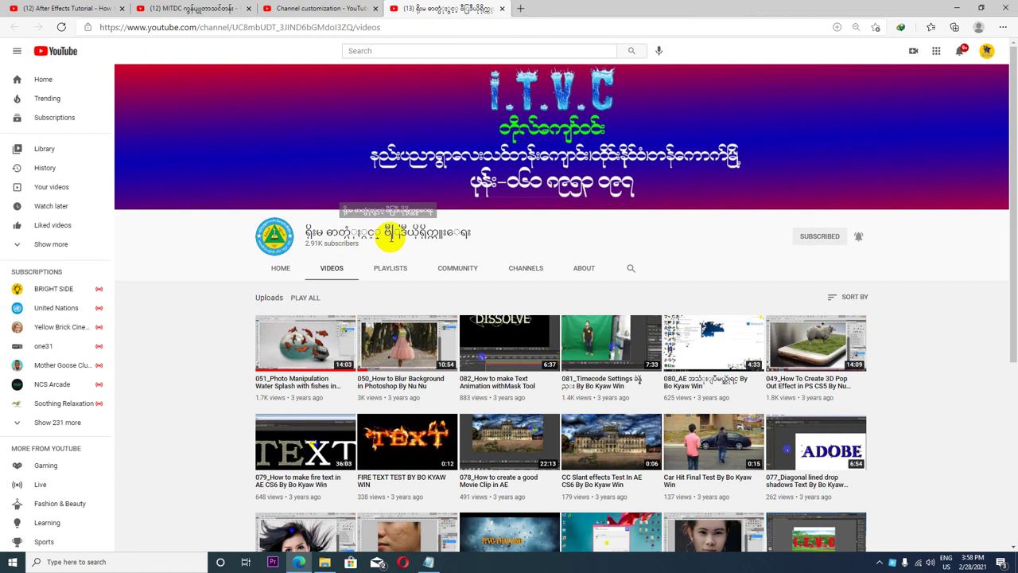
pyautogui.scroll(-1, 391, 231)
pyautogui.scroll(-3, 395, 243)
pyautogui.scroll(-4, 395, 242)
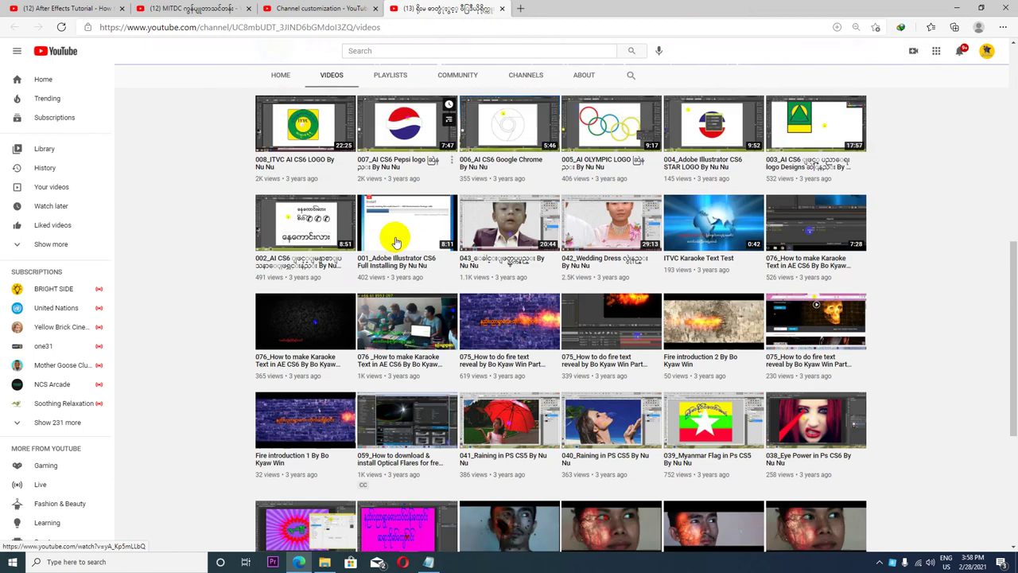
pyautogui.scroll(3, 396, 243)
pyautogui.scroll(1, 395, 242)
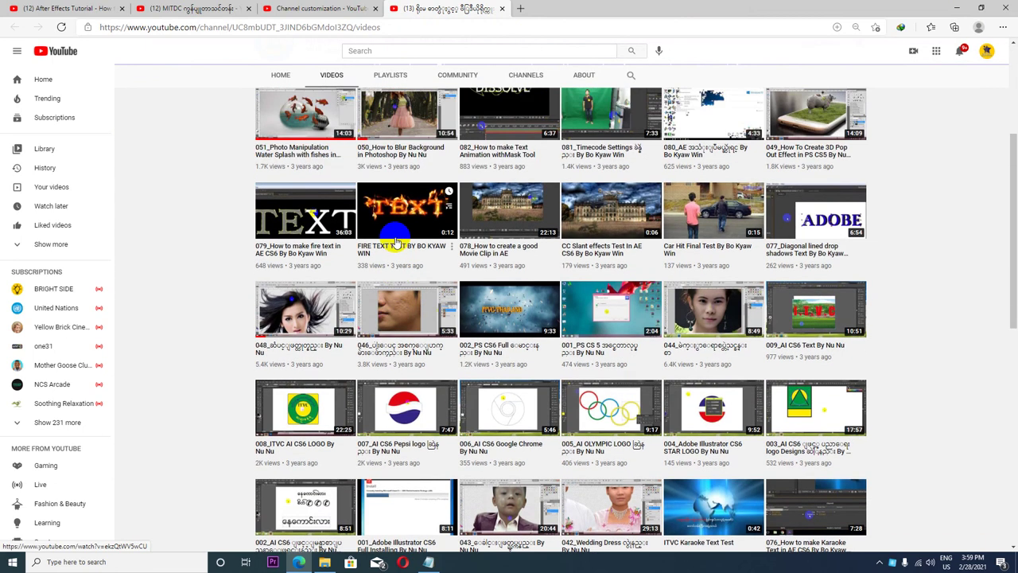
pyautogui.scroll(2, 405, 268)
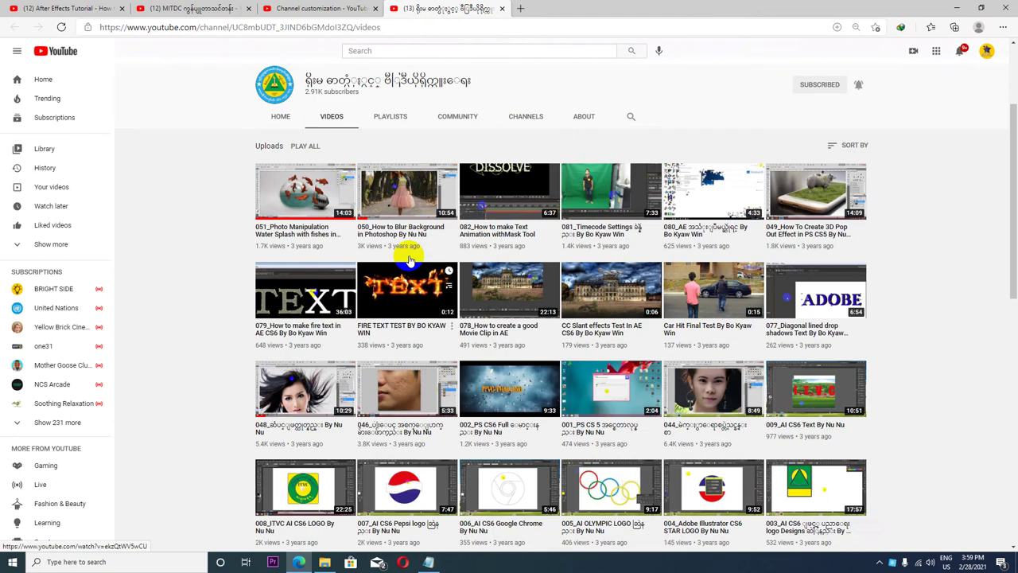
pyautogui.scroll(-2, 445, 255)
pyautogui.scroll(-1, 471, 268)
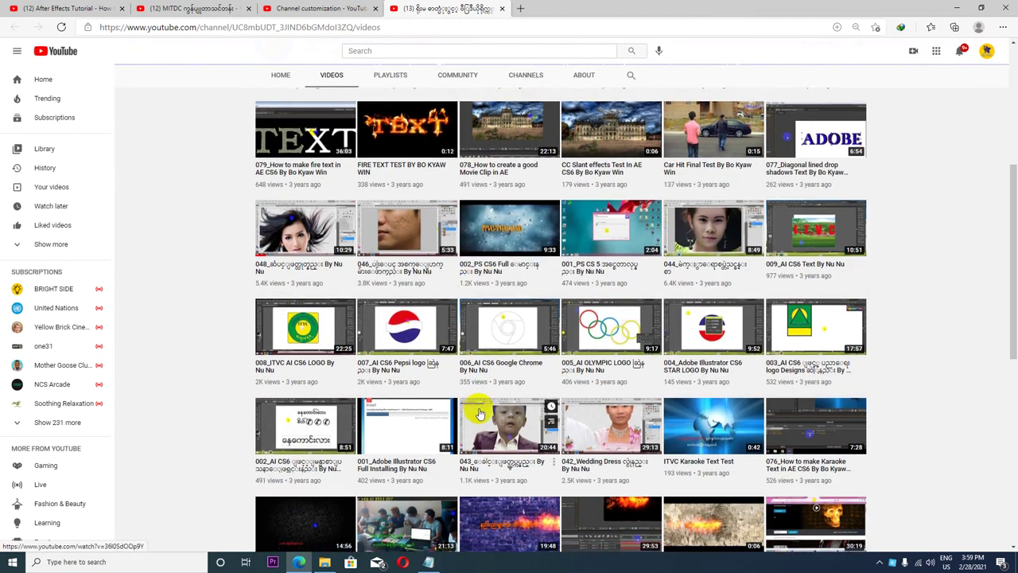
pyautogui.scroll(-2, 481, 406)
pyautogui.scroll(1, 319, 271)
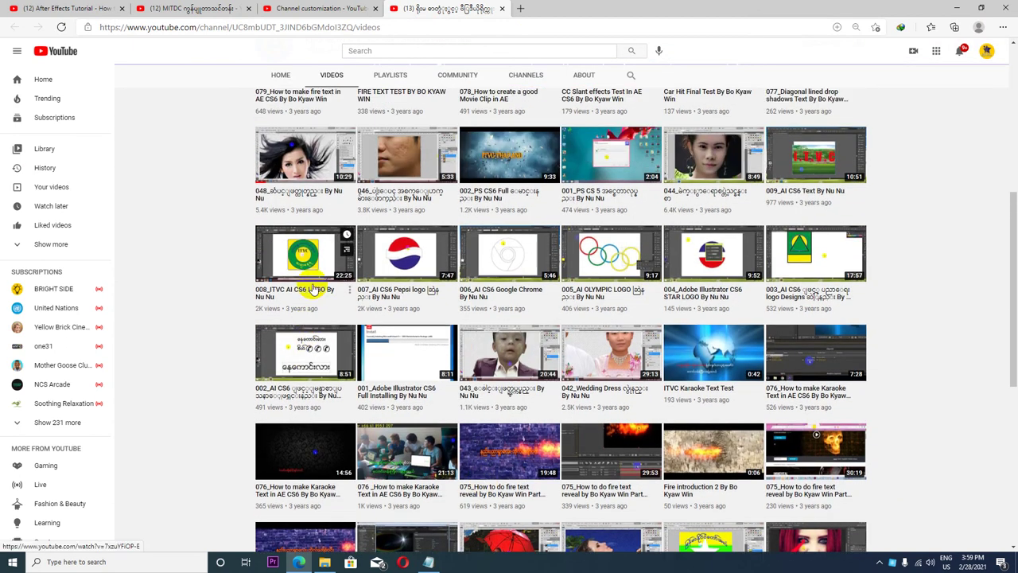
pyautogui.scroll(-1, 582, 315)
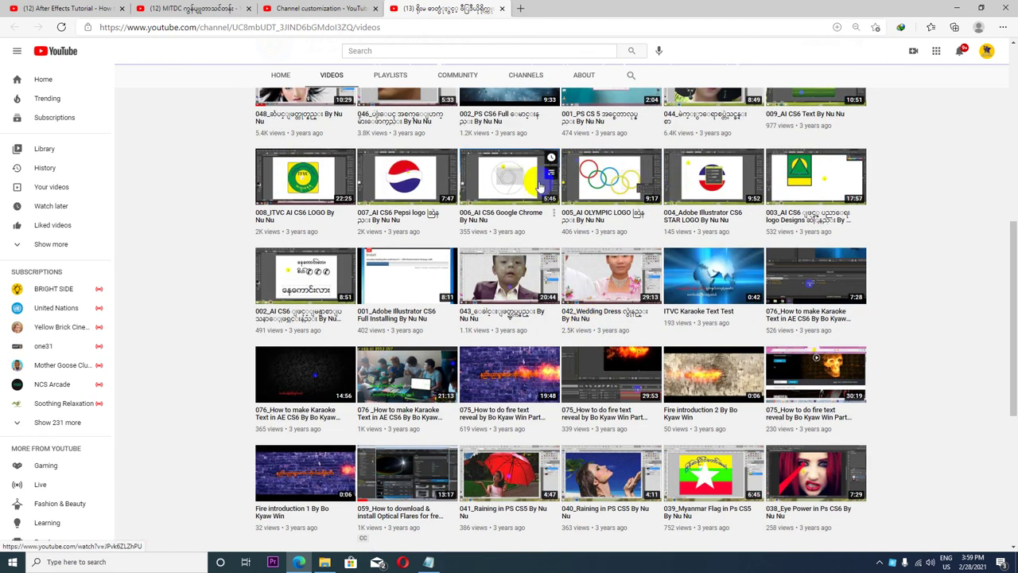
pyautogui.scroll(-1, 644, 306)
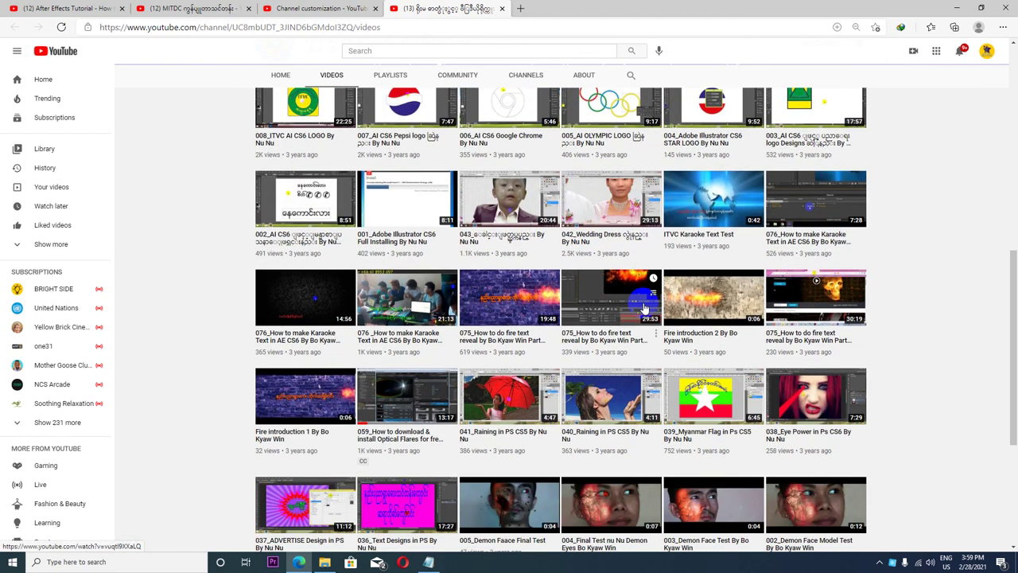
pyautogui.scroll(-6, 535, 306)
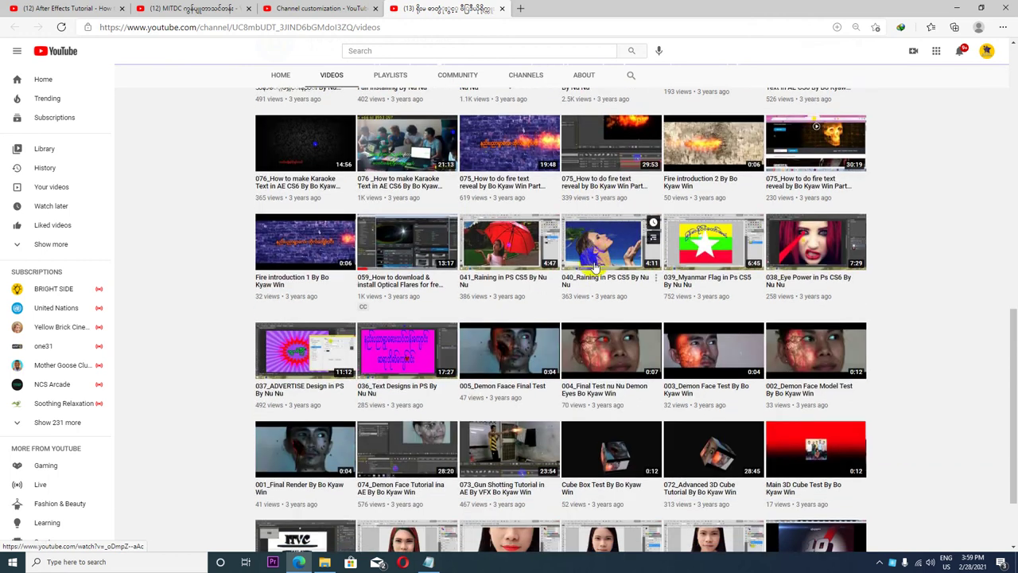
pyautogui.scroll(-7, 535, 306)
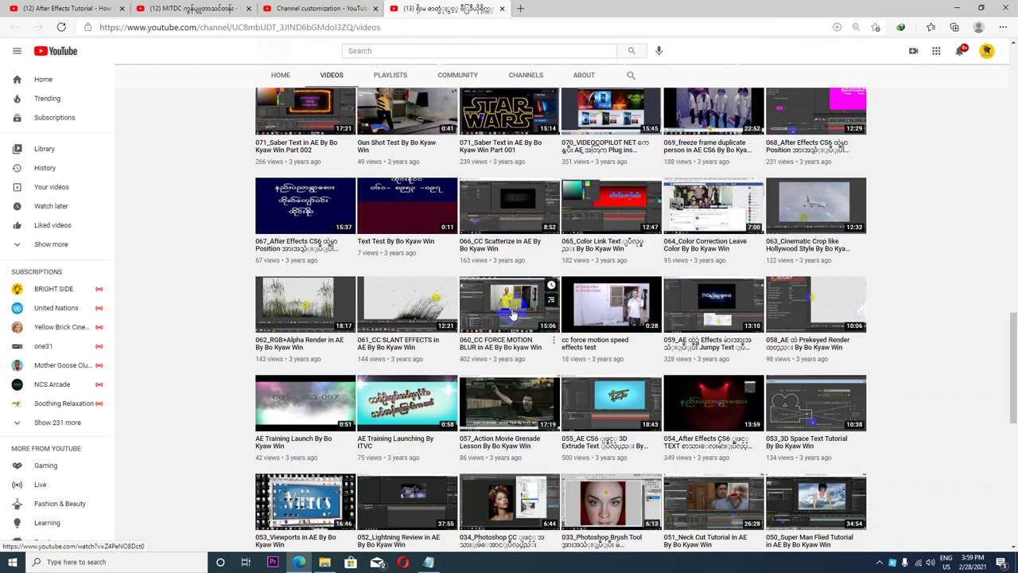
pyautogui.scroll(-5, 513, 314)
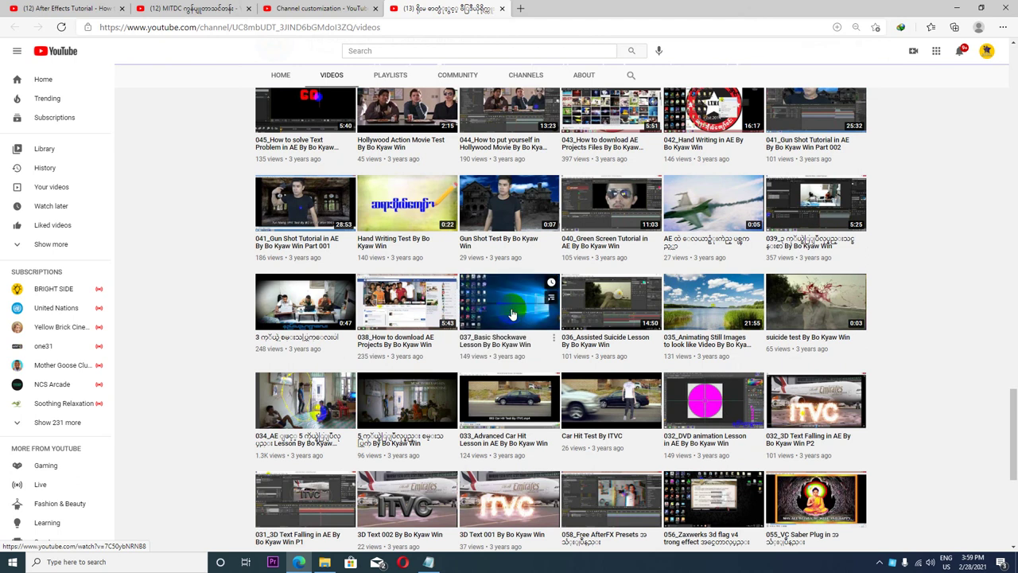
pyautogui.scroll(6, 516, 312)
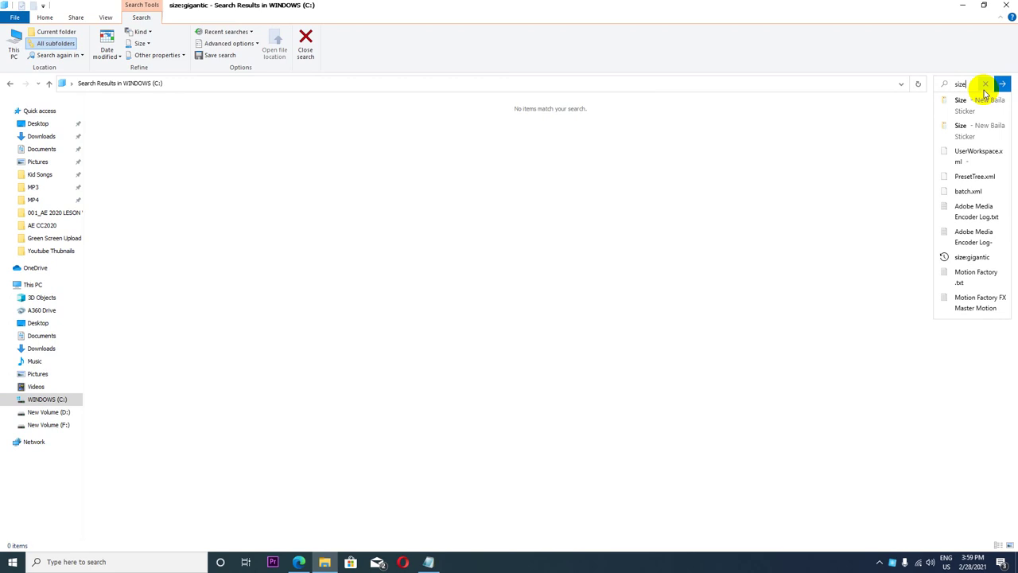
# Try another size search on the C: drive in File Explorer and close the search window.
pyautogui.write(':')
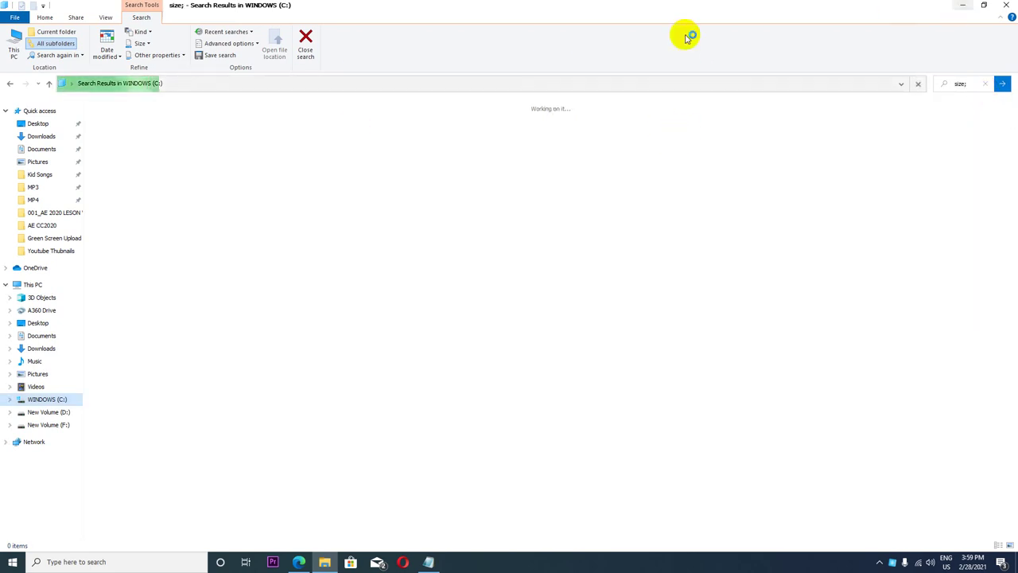
pyautogui.click(1007, 6)
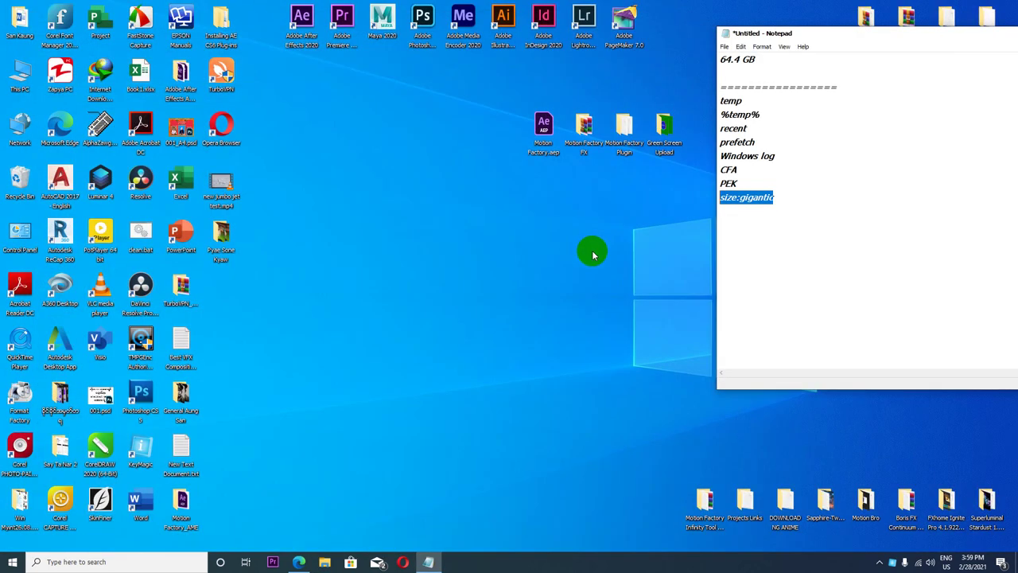
# Review the cleanup list in the Notepad notes entry by entry, highlighting each one from temp to size:gigantic.
pyautogui.click(803, 217)
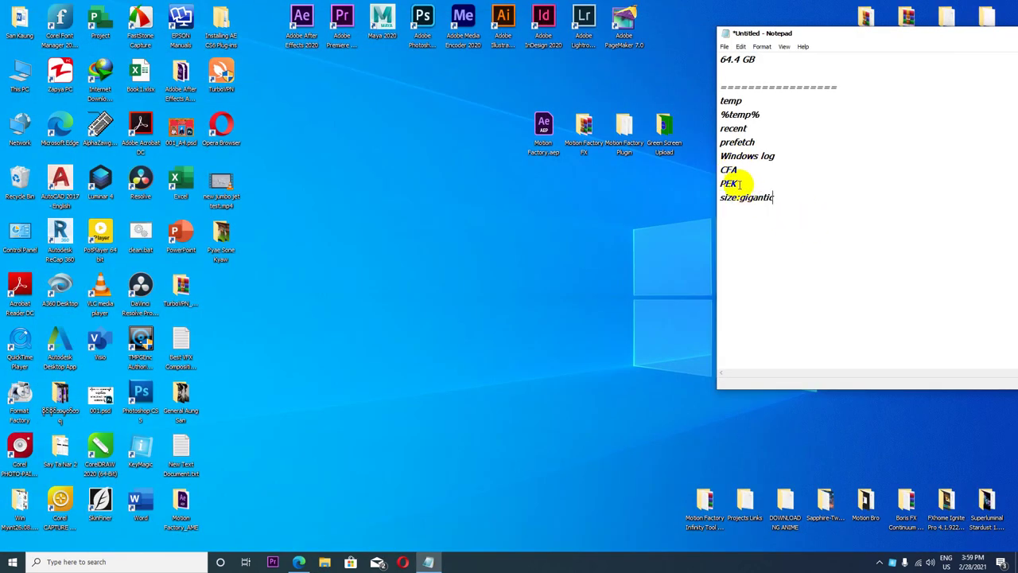
pyautogui.click(718, 99)
pyautogui.moveTo(720, 101); pyautogui.dragTo(700, 102)
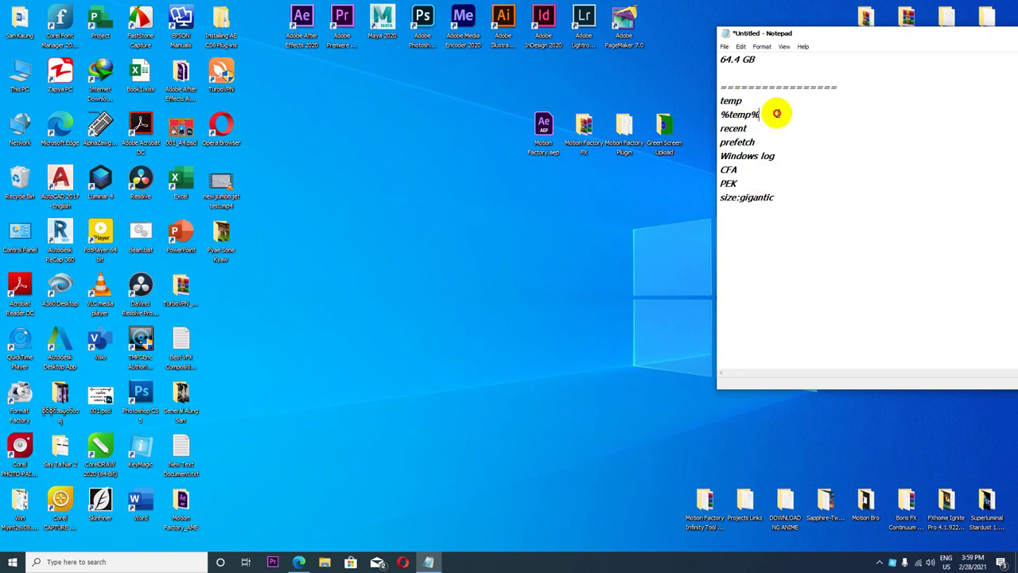
pyautogui.moveTo(776, 114); pyautogui.dragTo(716, 115)
pyautogui.doubleClick(735, 129)
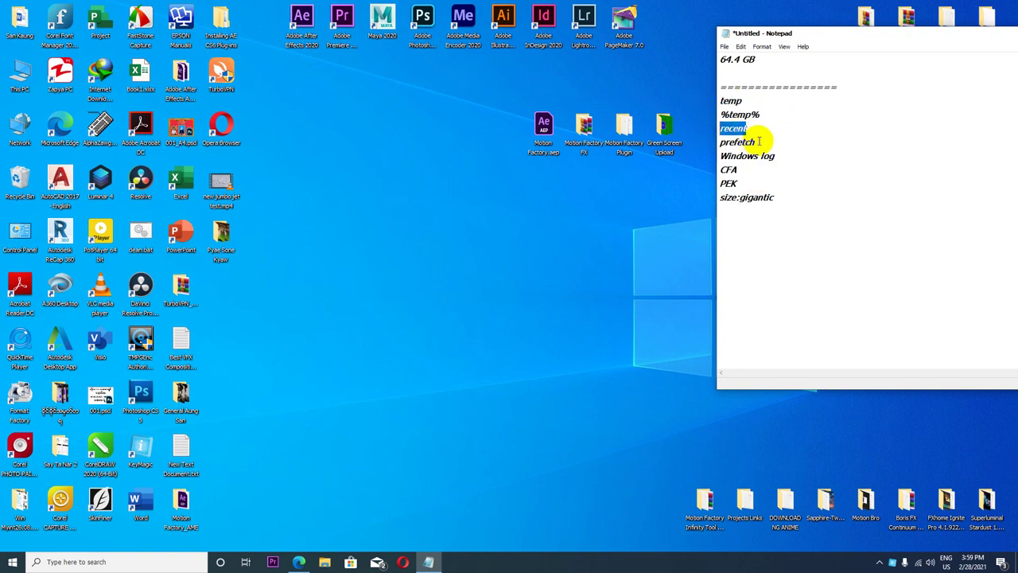
pyautogui.doubleClick(737, 142)
pyautogui.moveTo(789, 157); pyautogui.dragTo(673, 152)
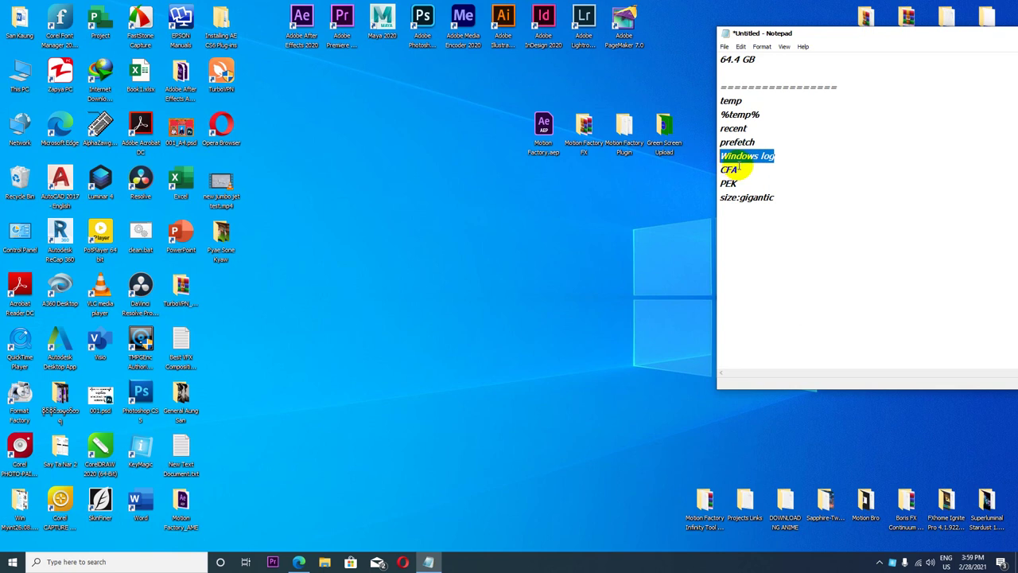
pyautogui.moveTo(739, 169); pyautogui.dragTo(652, 195)
pyautogui.moveTo(803, 200); pyautogui.dragTo(644, 200)
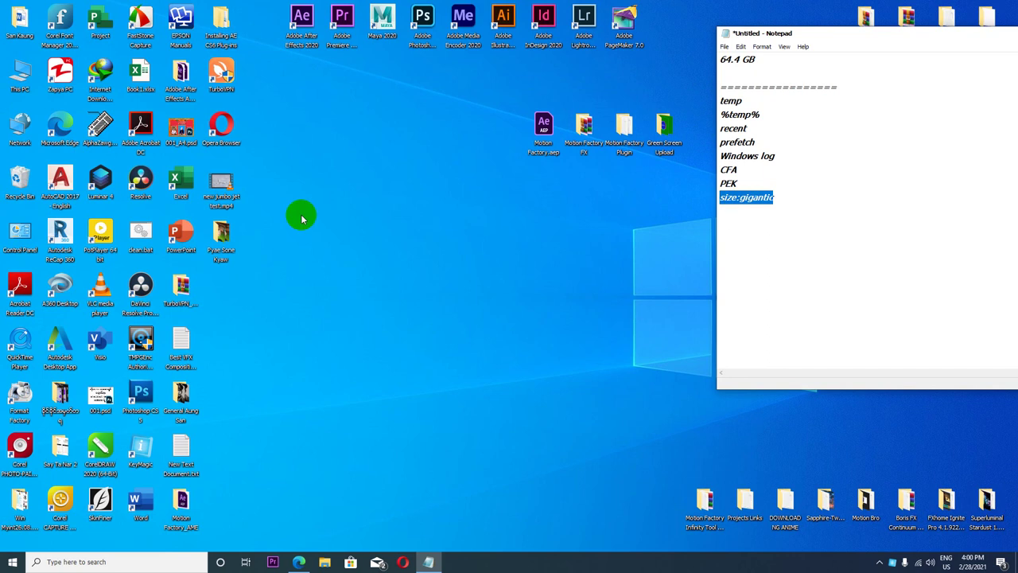
pyautogui.rightClick(334, 190)
pyautogui.press('Up')
pyautogui.press('Right')
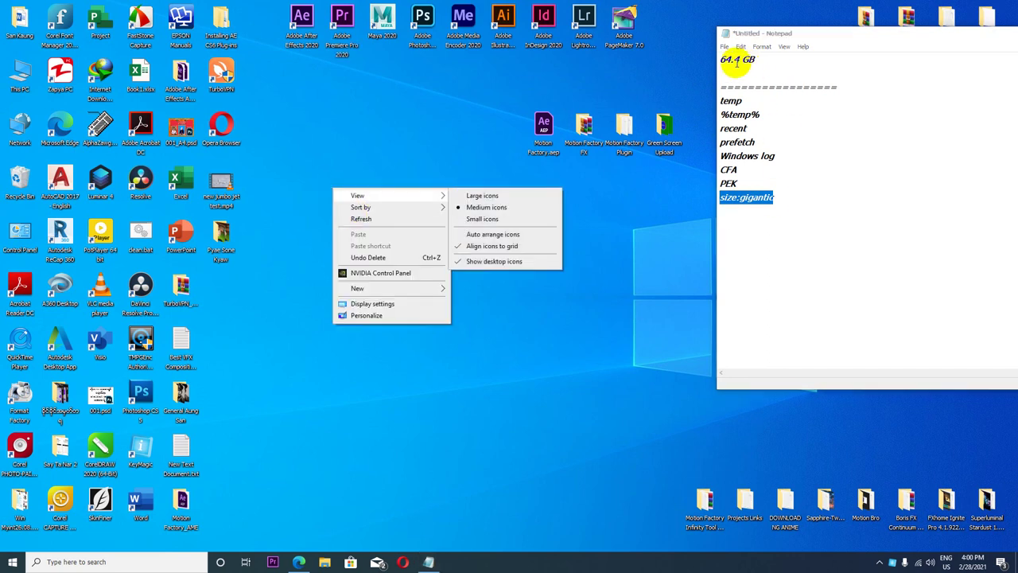
# Open This PC, select the WINDOWS (C:) drive, and restore the window to a smaller size beside the Notepad notes.
pyautogui.tripleClick(771, 60)
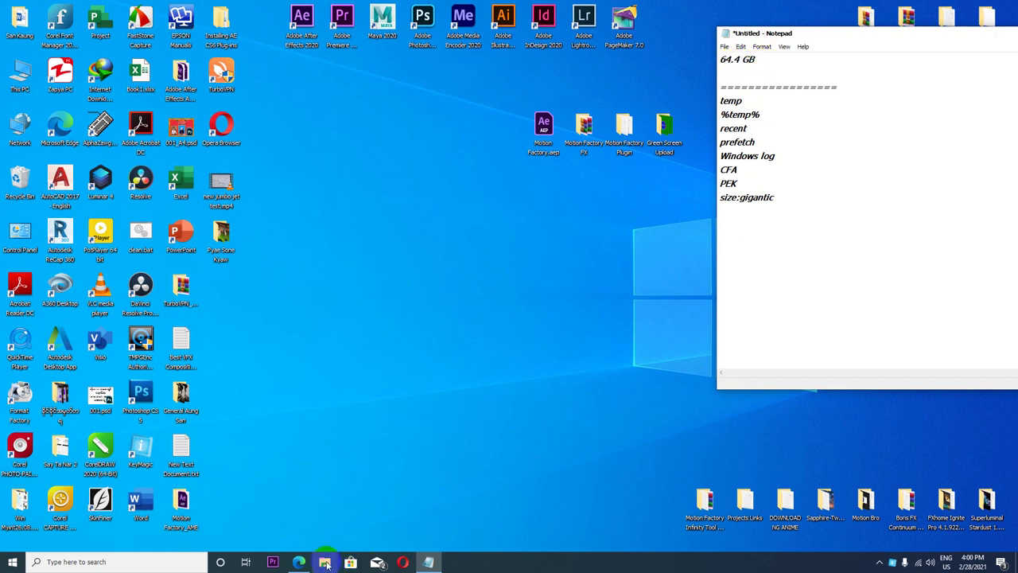
pyautogui.doubleClick(24, 74)
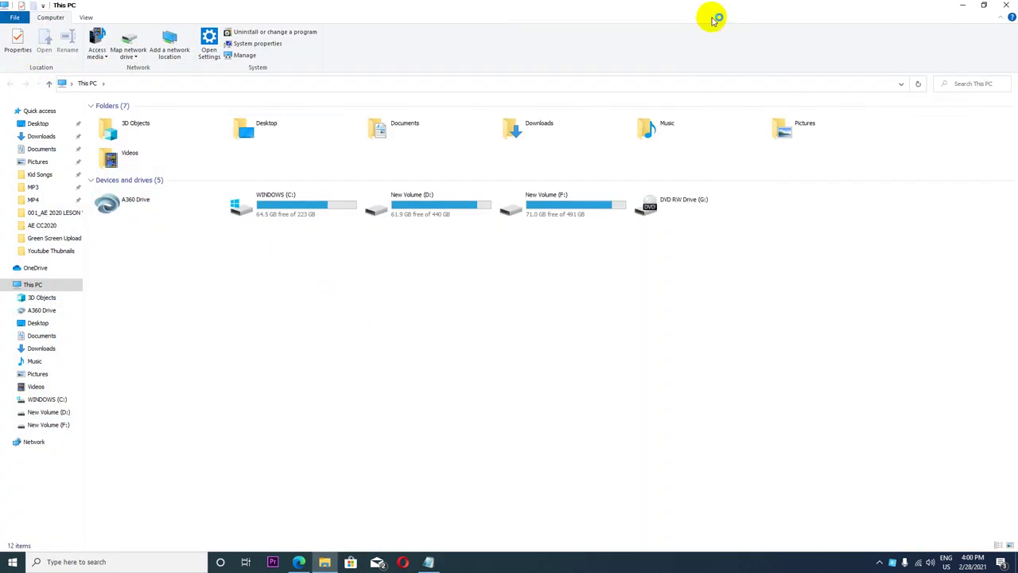
pyautogui.click(270, 217)
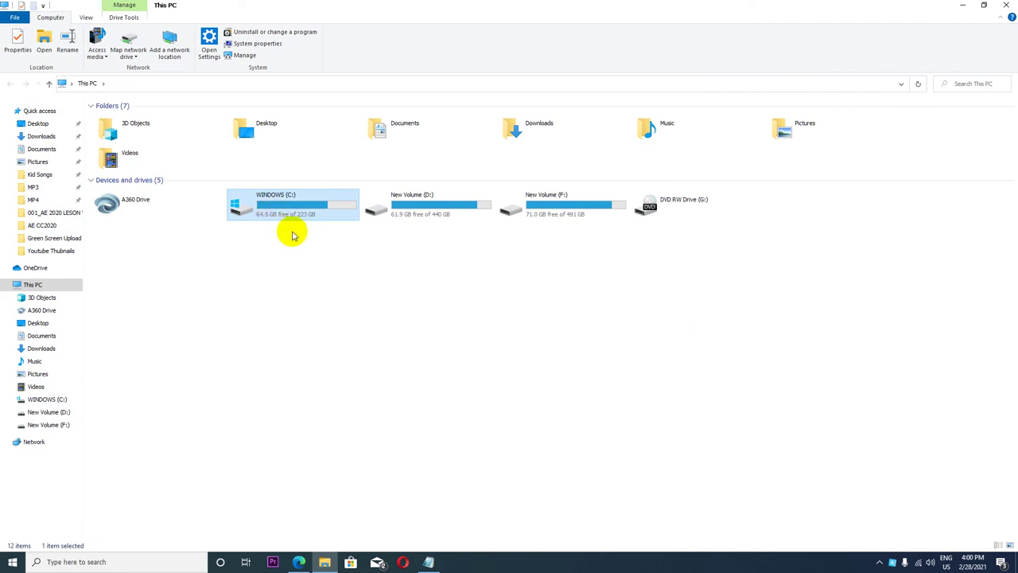
pyautogui.click(984, 6)
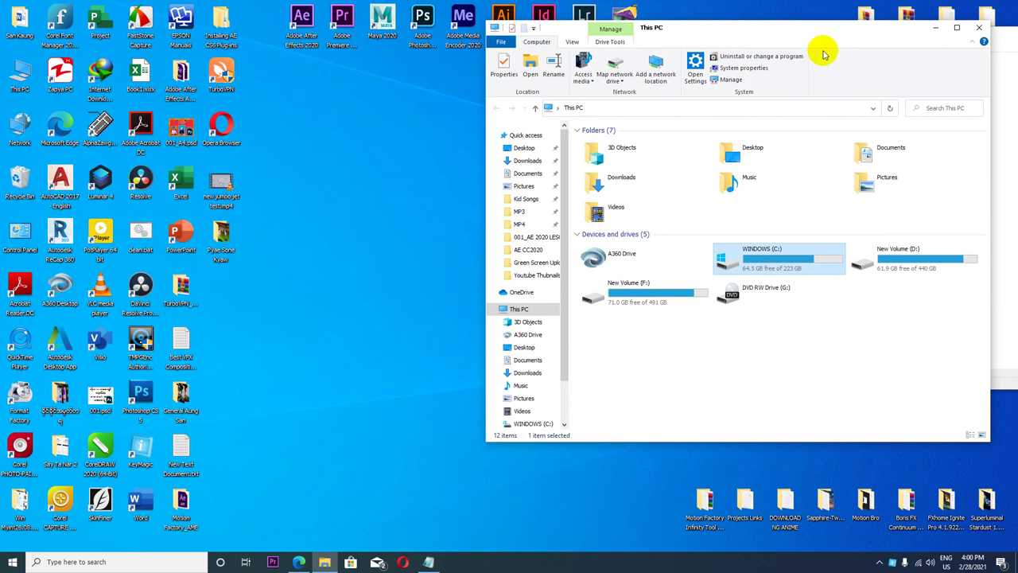
pyautogui.moveTo(838, 28); pyautogui.dragTo(466, 16)
# Compare the WINDOWS (C:) drive's free space with the 64.4 GB recorded in the Notepad notes.
pyautogui.click(752, 60)
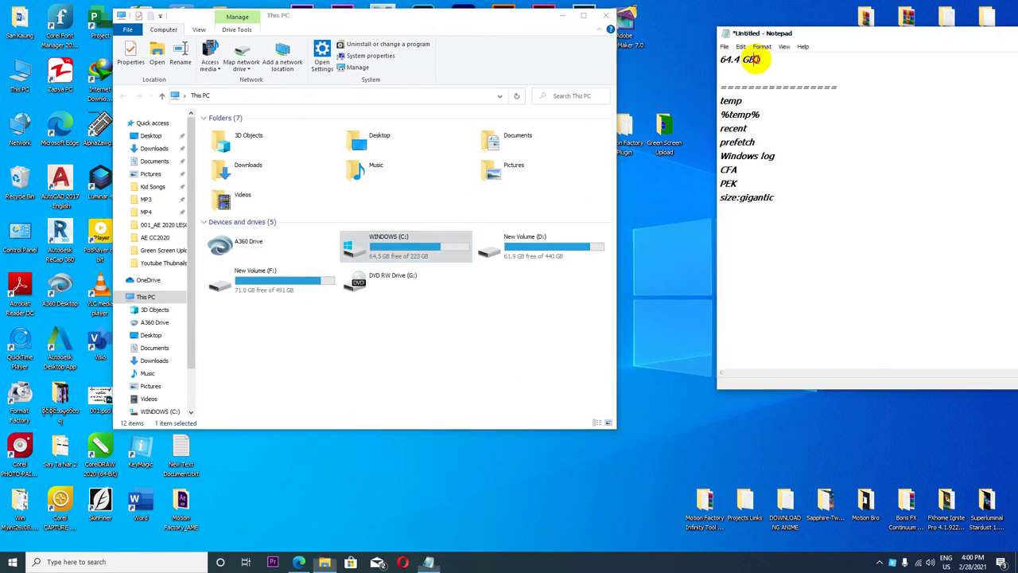
pyautogui.moveTo(752, 59); pyautogui.dragTo(721, 60)
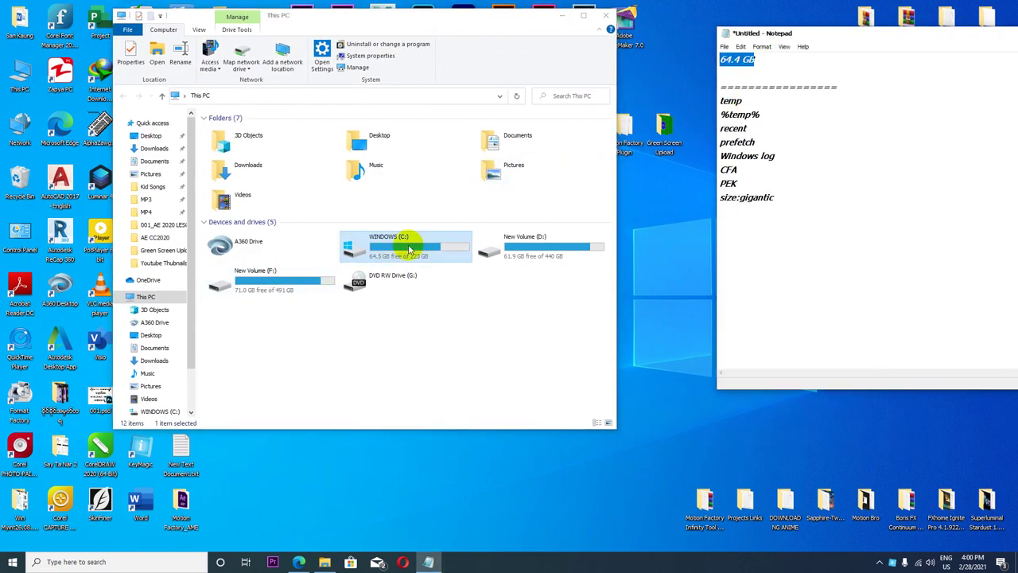
pyautogui.click(409, 250)
pyautogui.click(752, 68)
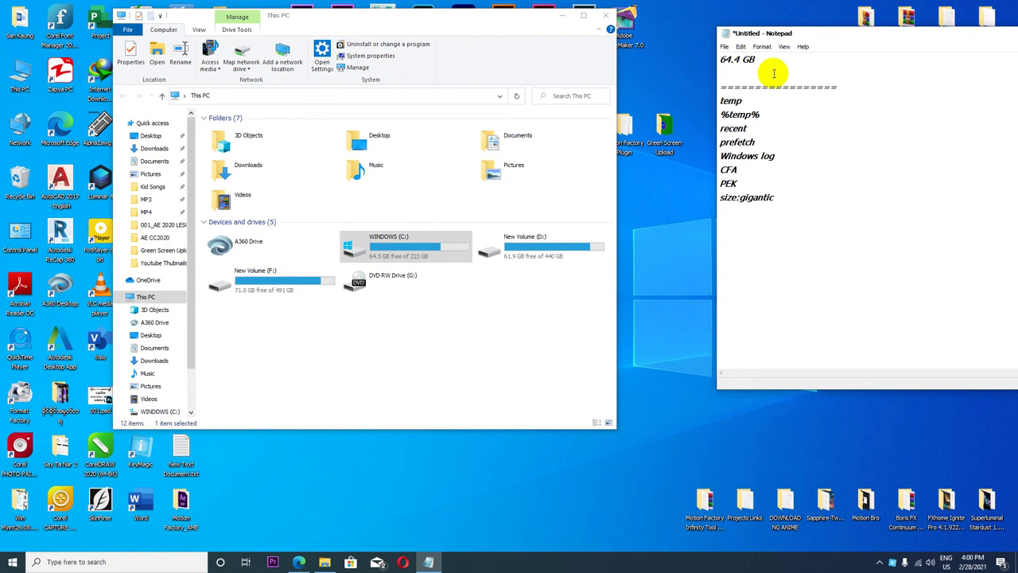
pyautogui.click(388, 241)
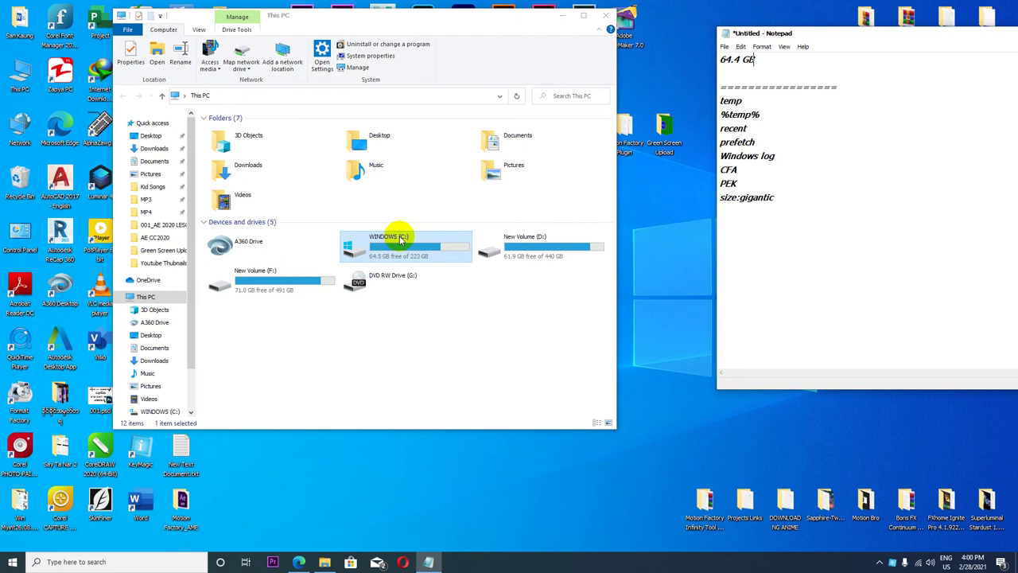
# Empty the Recycle Bin, permanently deleting all its items, and refresh the This PC drive overview.
pyautogui.click(12, 208)
pyautogui.rightClick(21, 181)
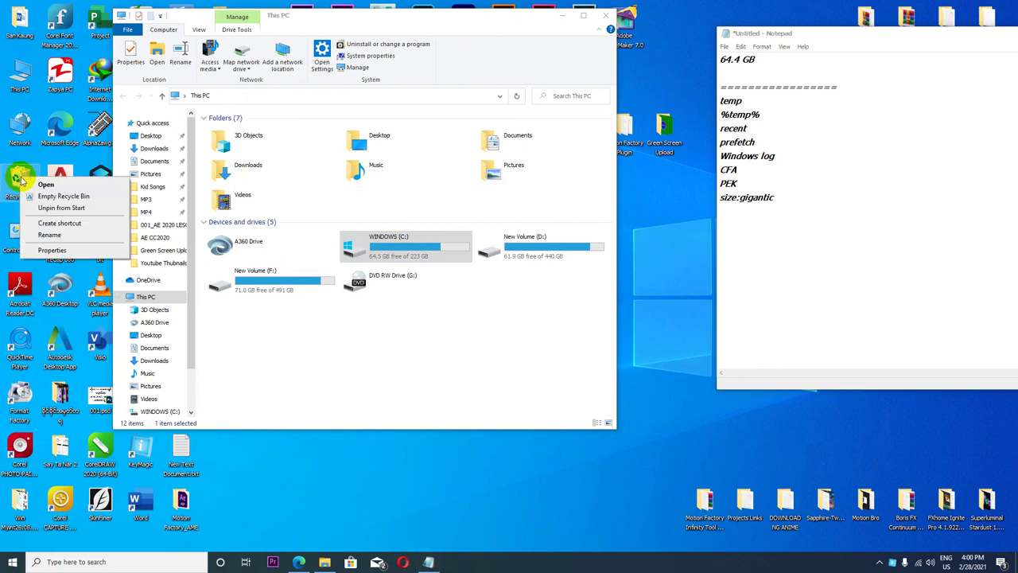
pyautogui.click(39, 194)
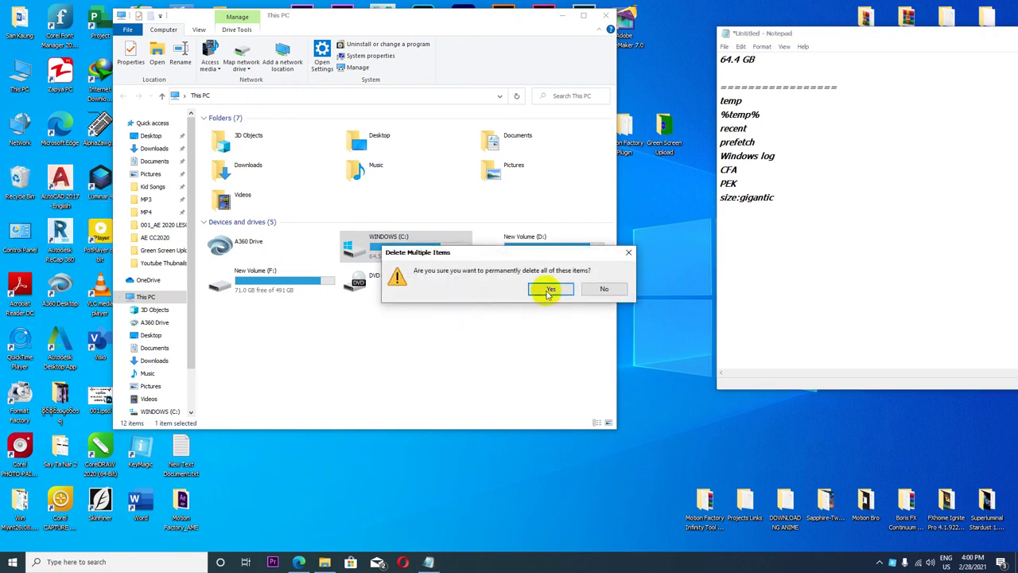
pyautogui.click(551, 291)
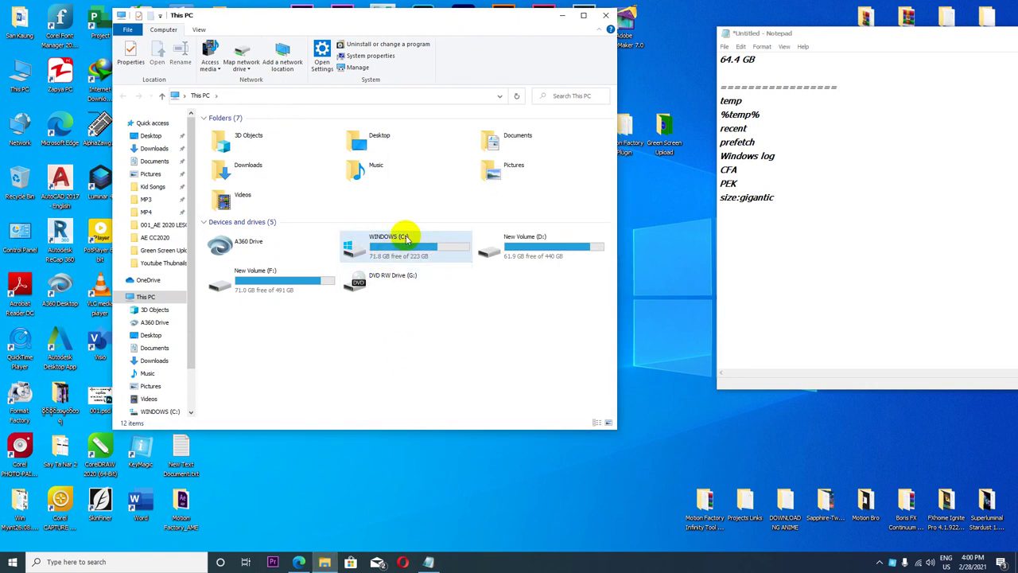
pyautogui.rightClick(372, 312)
pyautogui.click(420, 368)
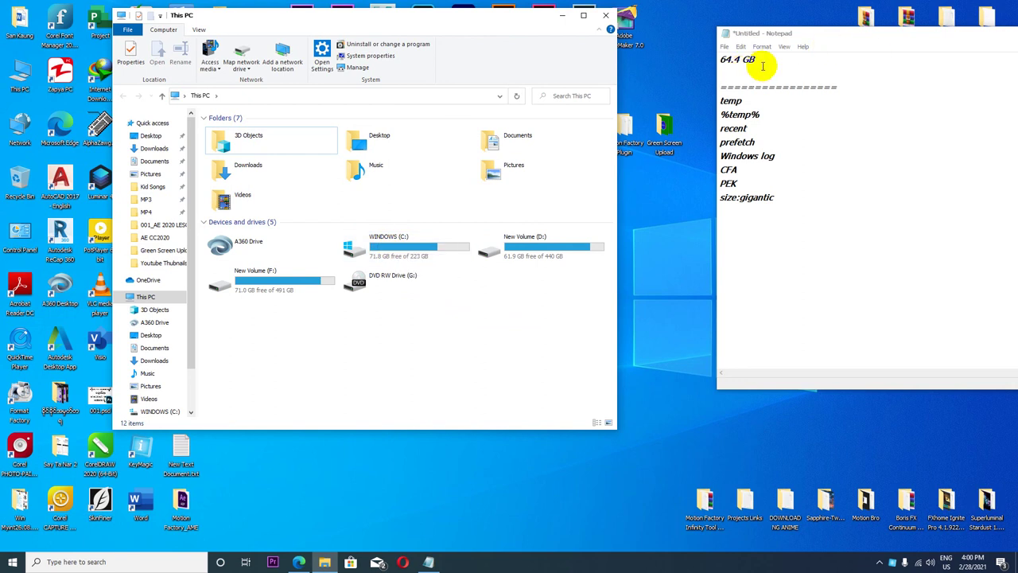
# Highlight the CFA entry in the Notepad notes and move the This PC window further down the desktop.
pyautogui.moveTo(757, 172); pyautogui.dragTo(695, 164)
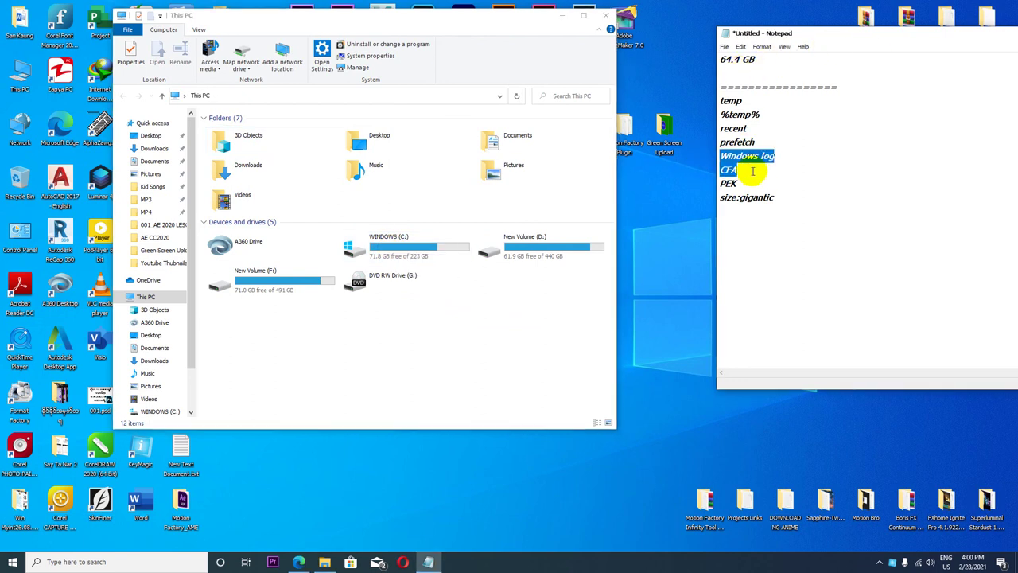
pyautogui.moveTo(766, 170); pyautogui.dragTo(721, 168)
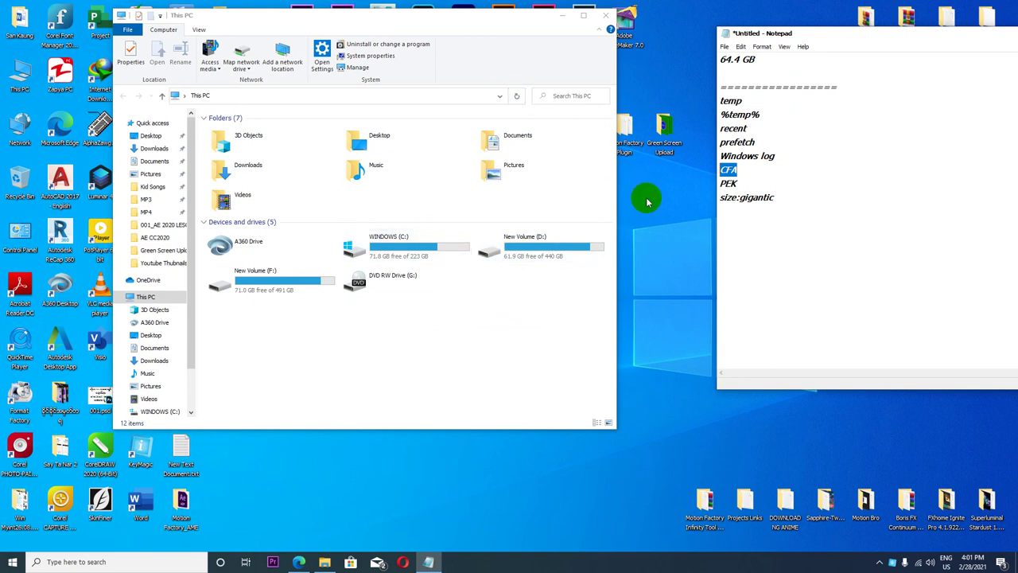
pyautogui.moveTo(473, 23); pyautogui.dragTo(495, 110)
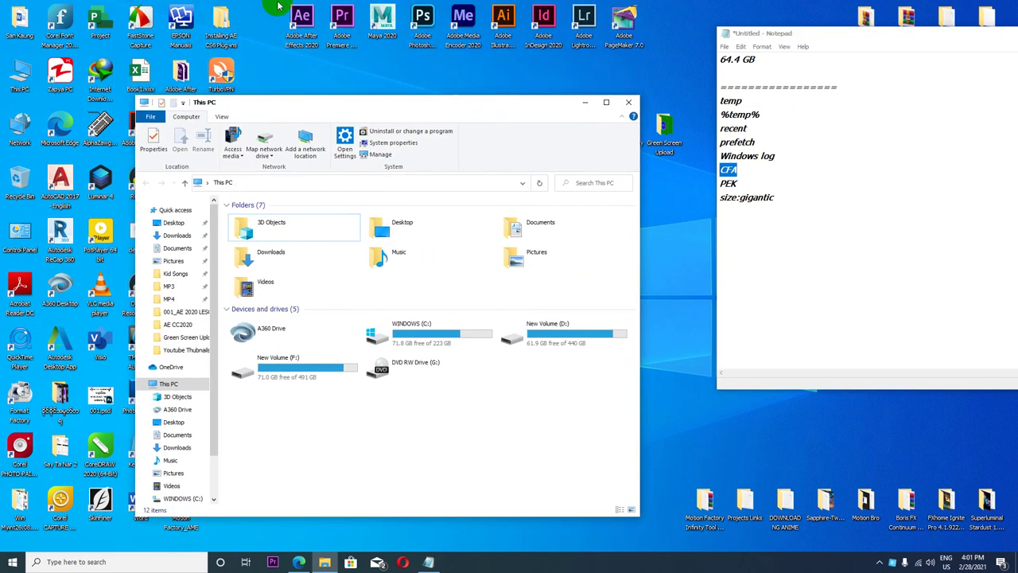
# Move the This PC window up beside the Notepad notes and shorten its height to just below the drive list.
pyautogui.click(303, 24)
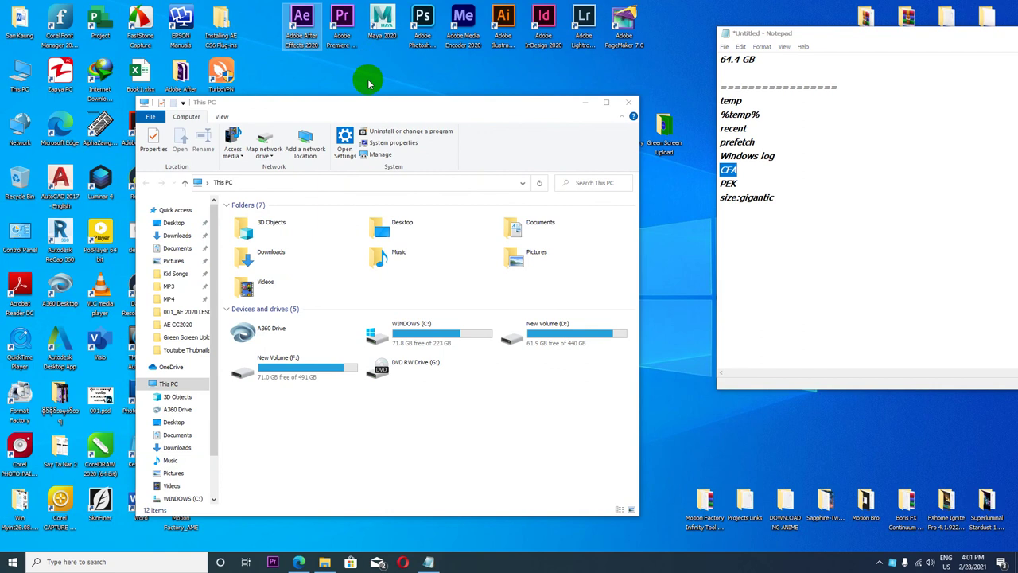
pyautogui.moveTo(383, 109); pyautogui.dragTo(444, 41)
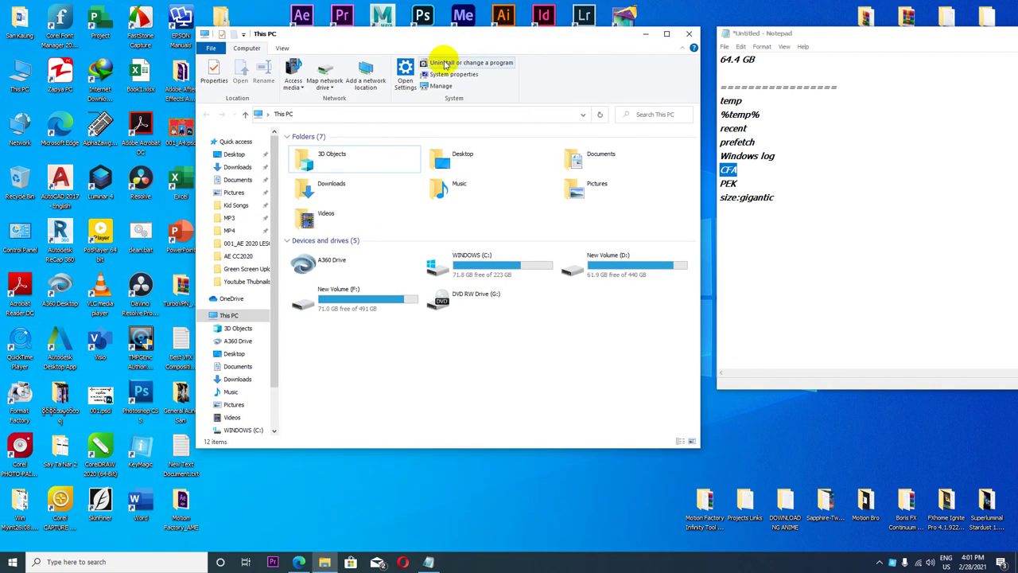
pyautogui.moveTo(602, 39)
pyautogui.mouseDown()
pyautogui.moveTo(537, 32)
pyautogui.moveTo(615, 39)
pyautogui.mouseUp()
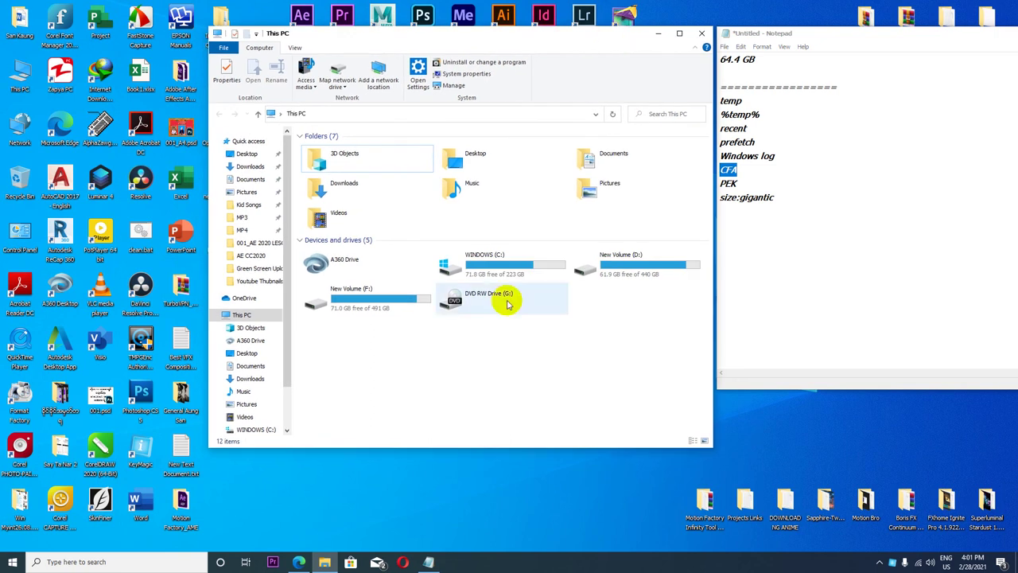
pyautogui.moveTo(493, 450); pyautogui.dragTo(493, 390)
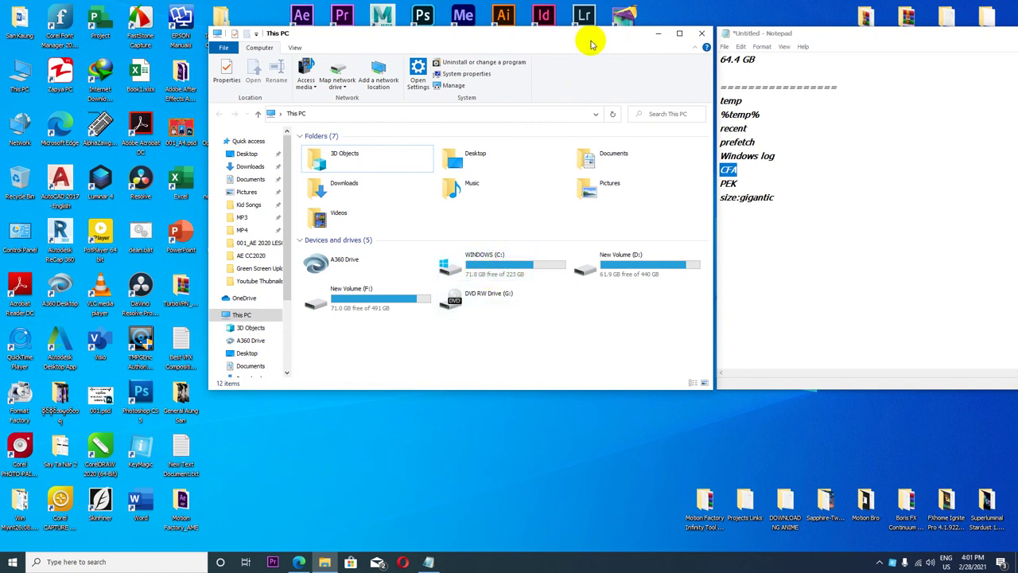
pyautogui.moveTo(601, 36); pyautogui.dragTo(564, 52)
# Minimize the This PC window and refresh the desktop twice.
pyautogui.click(622, 50)
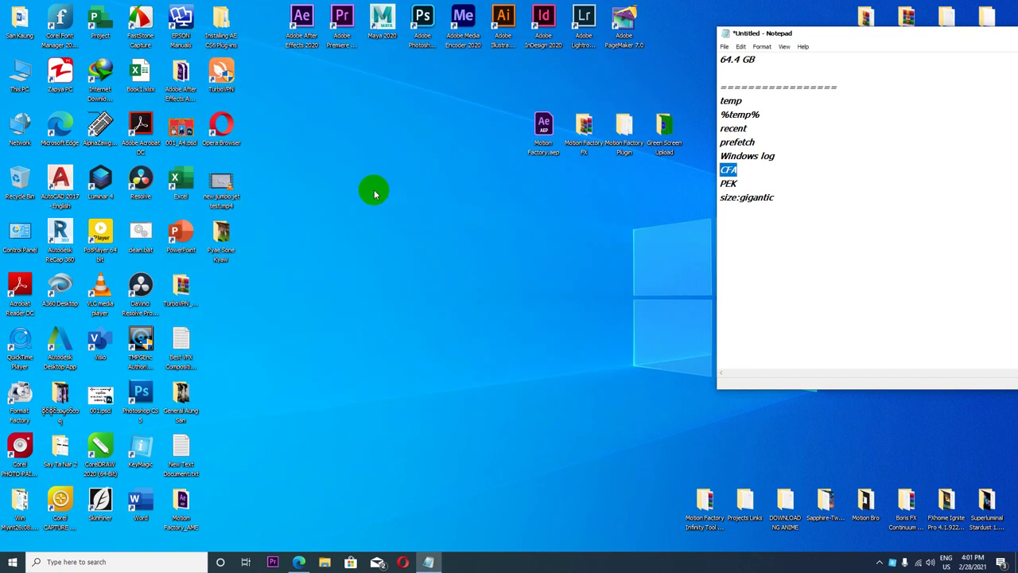
pyautogui.rightClick(343, 168)
pyautogui.click(364, 199)
pyautogui.rightClick(335, 188)
pyautogui.click(358, 216)
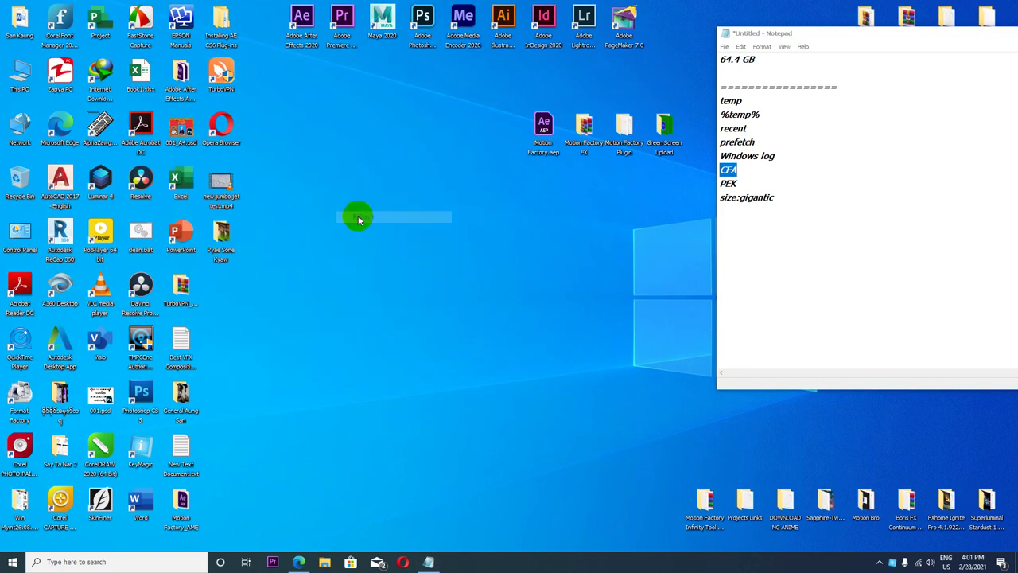